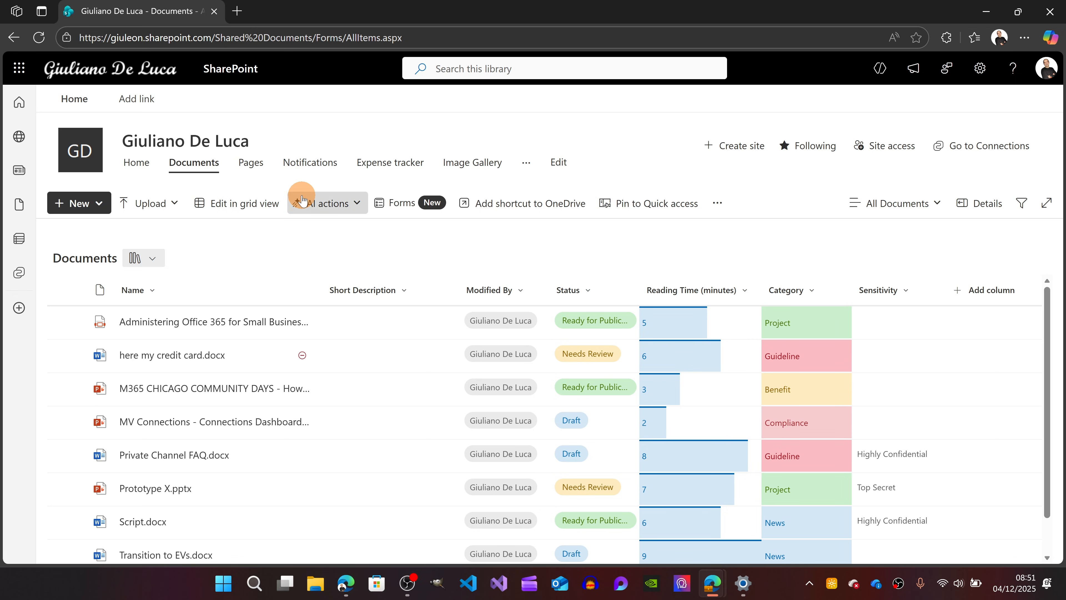
Review the overview, sources and behavior settings for a new agent in the Documents library and close it without saving
left_click(346, 208)
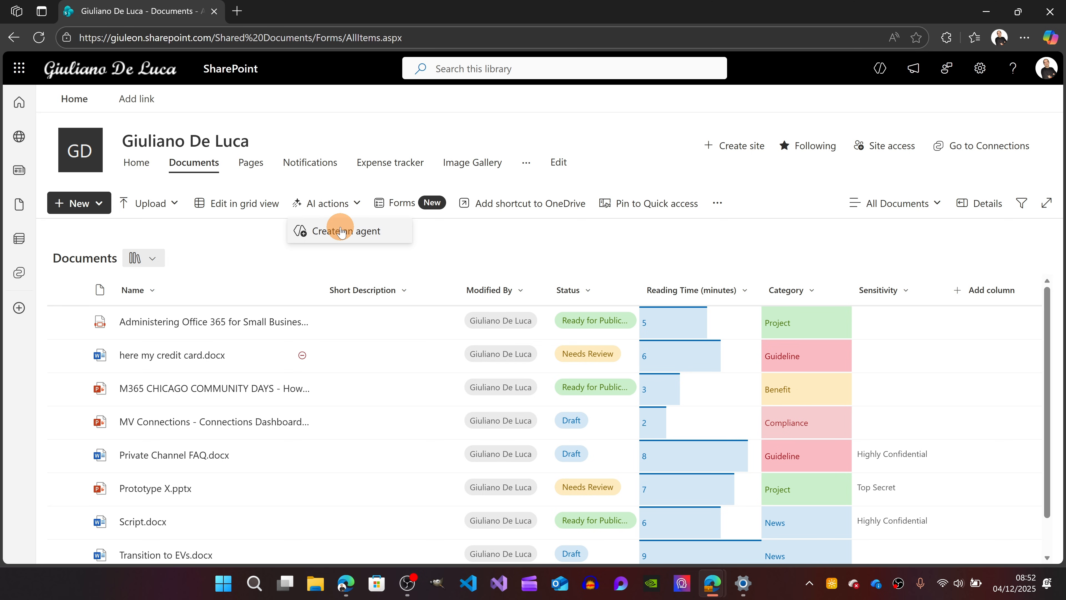
left_click(332, 231)
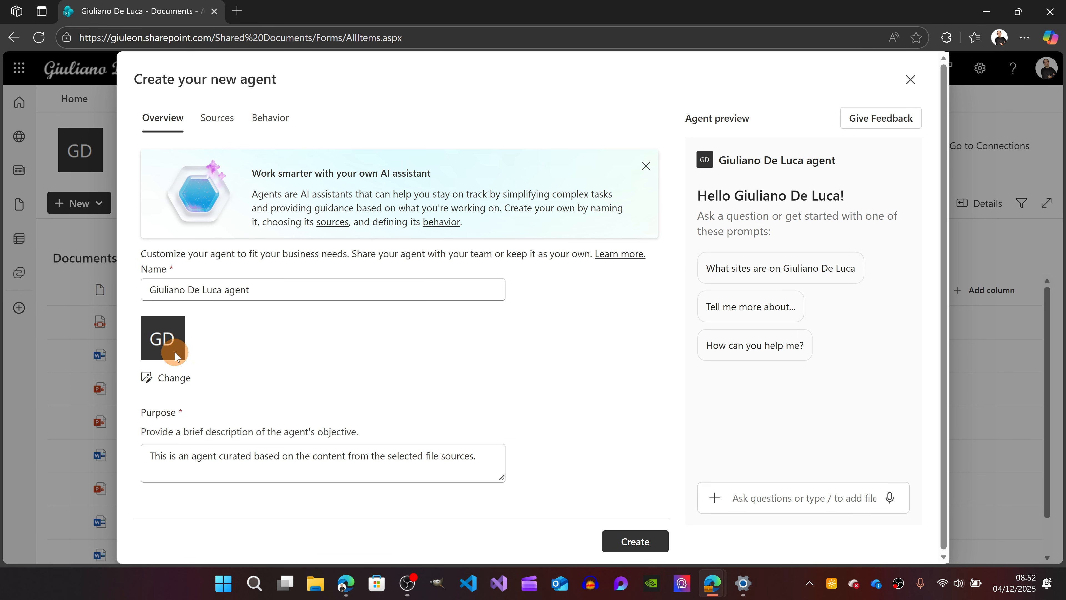
left_click(222, 127)
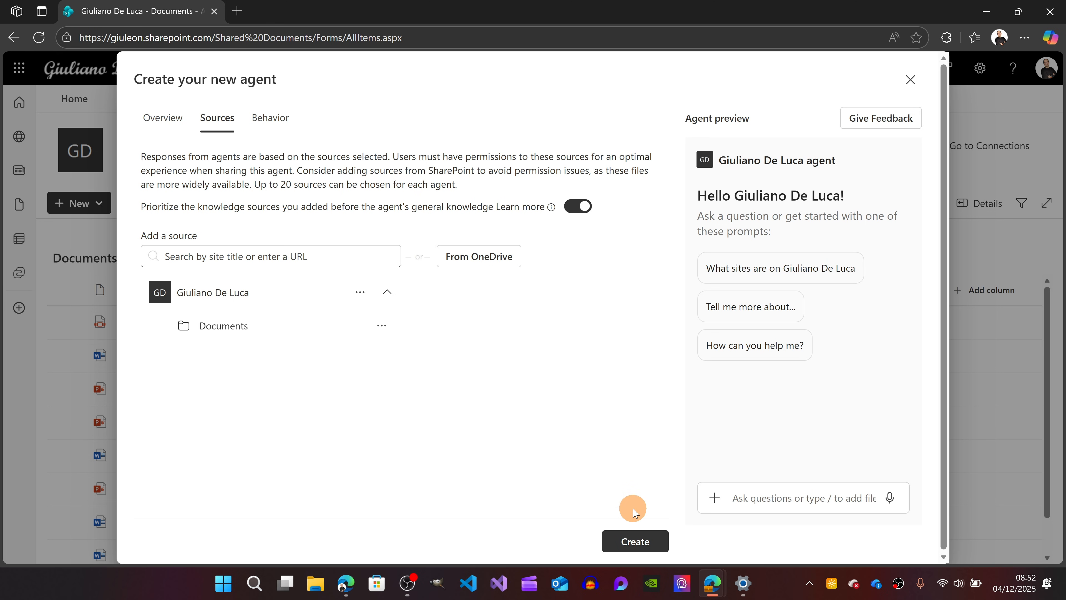
left_click(271, 119)
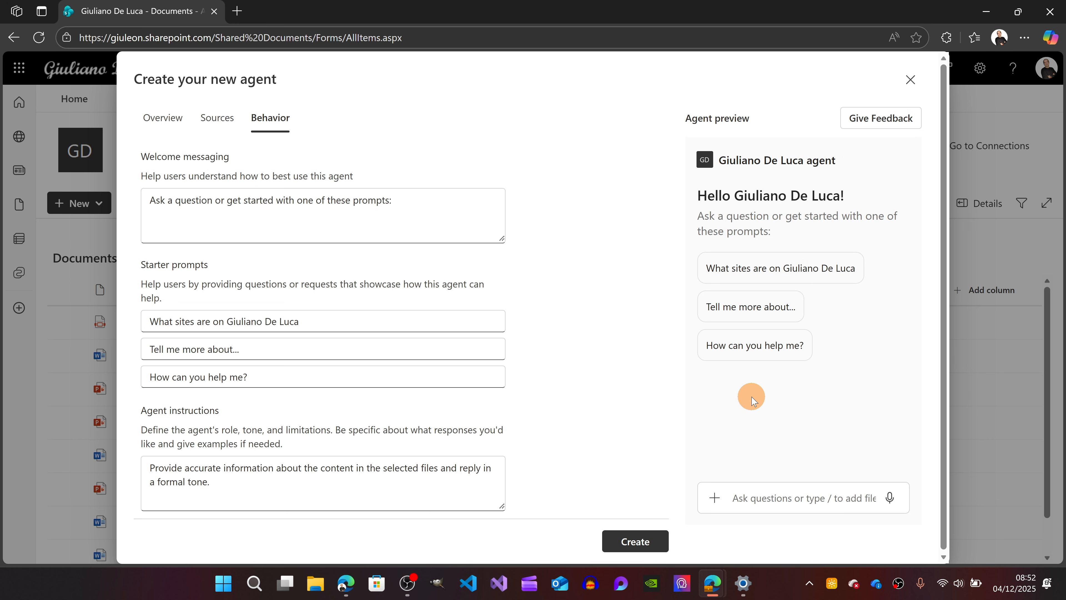
left_click(223, 125)
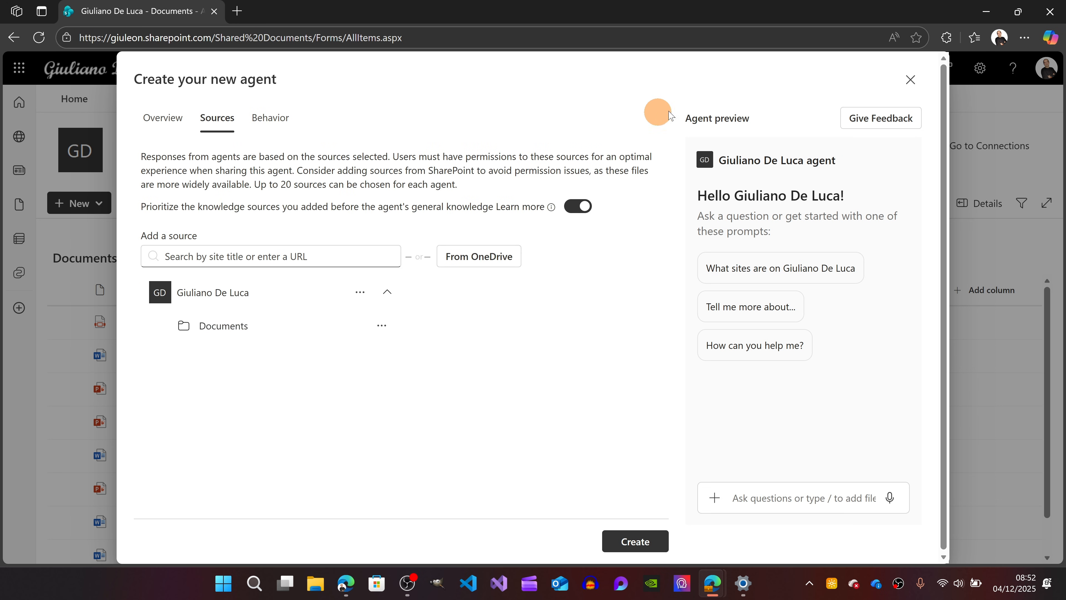
left_click(910, 80)
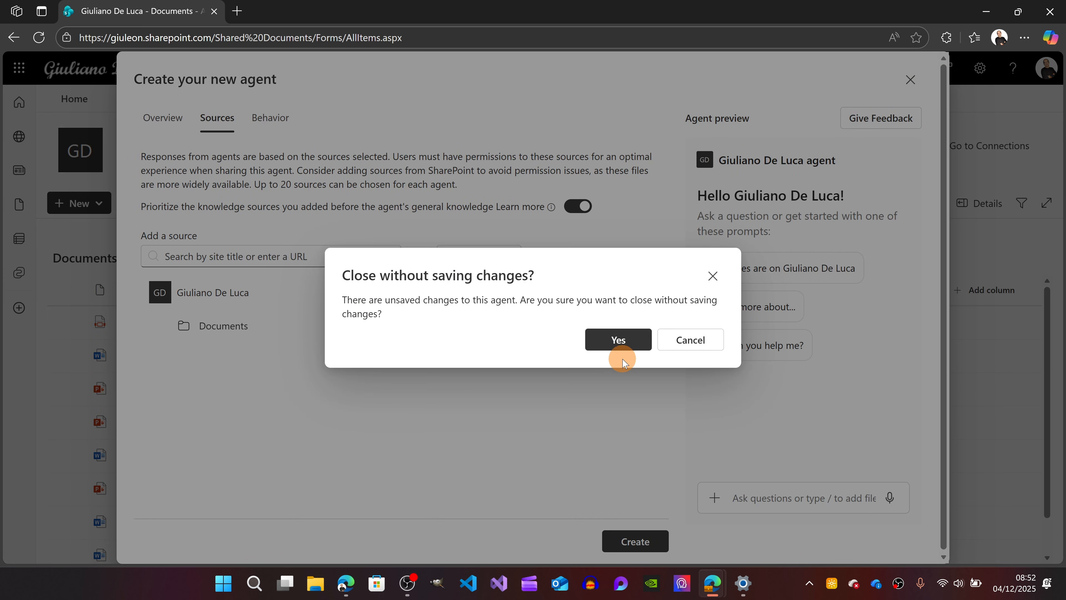
left_click(618, 339)
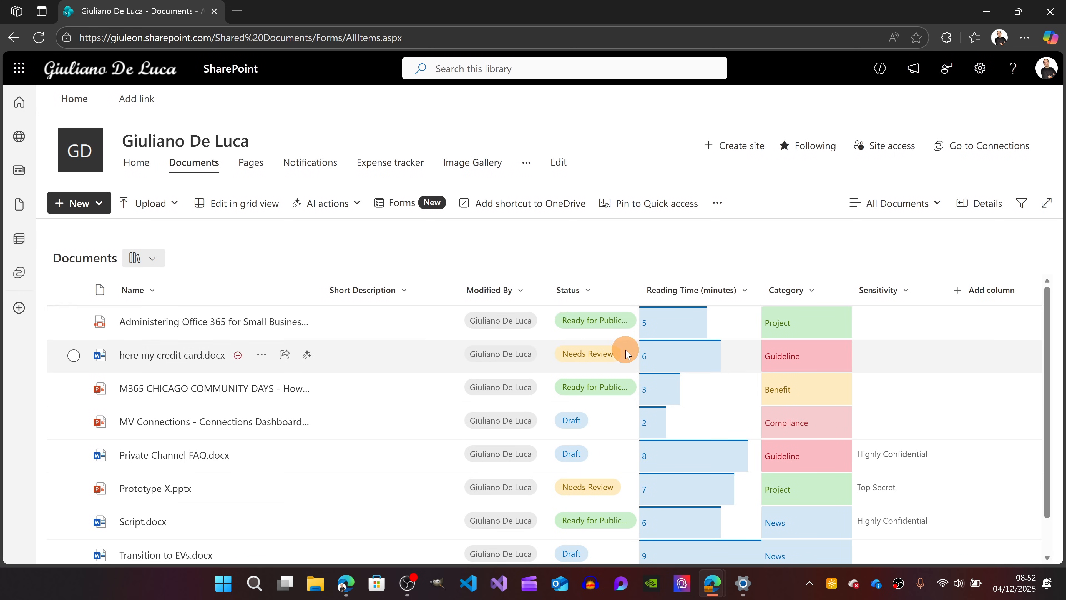
Start a new form for the Documents library with an orange response folder named Asset
left_click(409, 213)
left_click(323, 259)
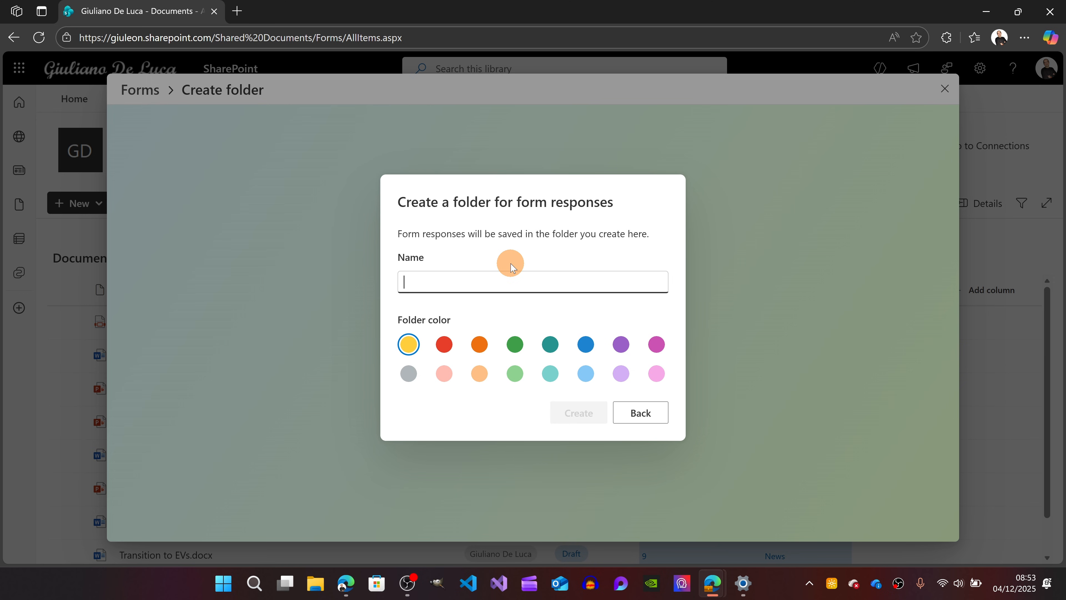
type("Assets")
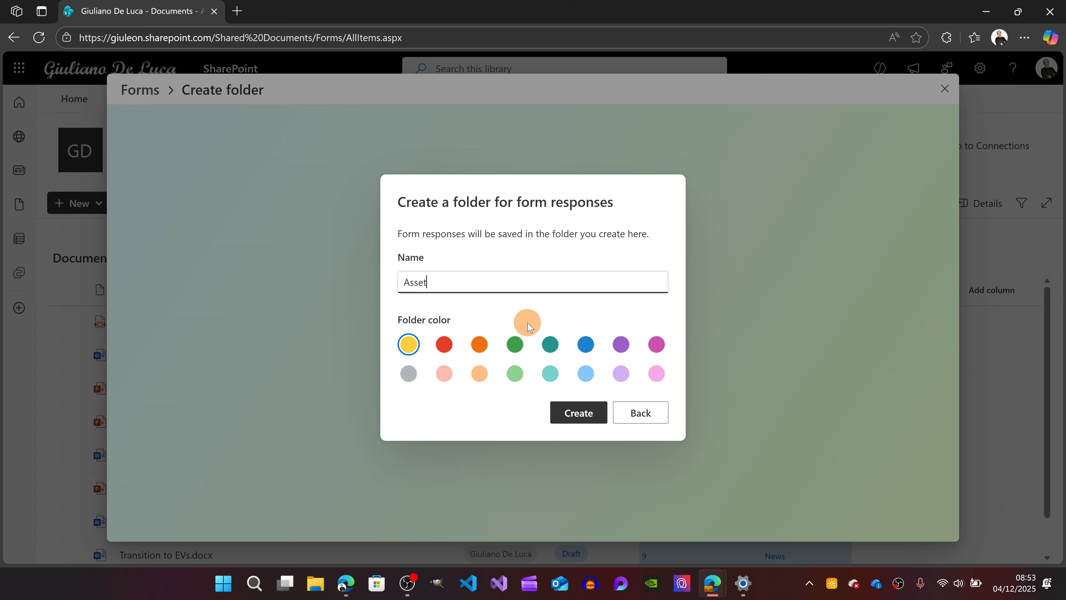
left_click(479, 347)
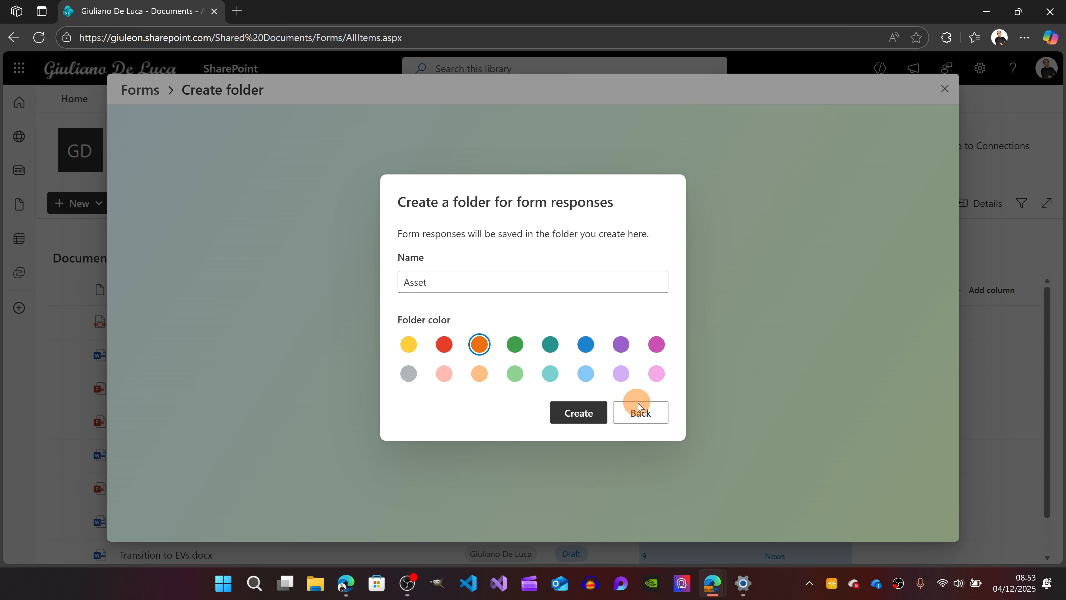
left_click(579, 416)
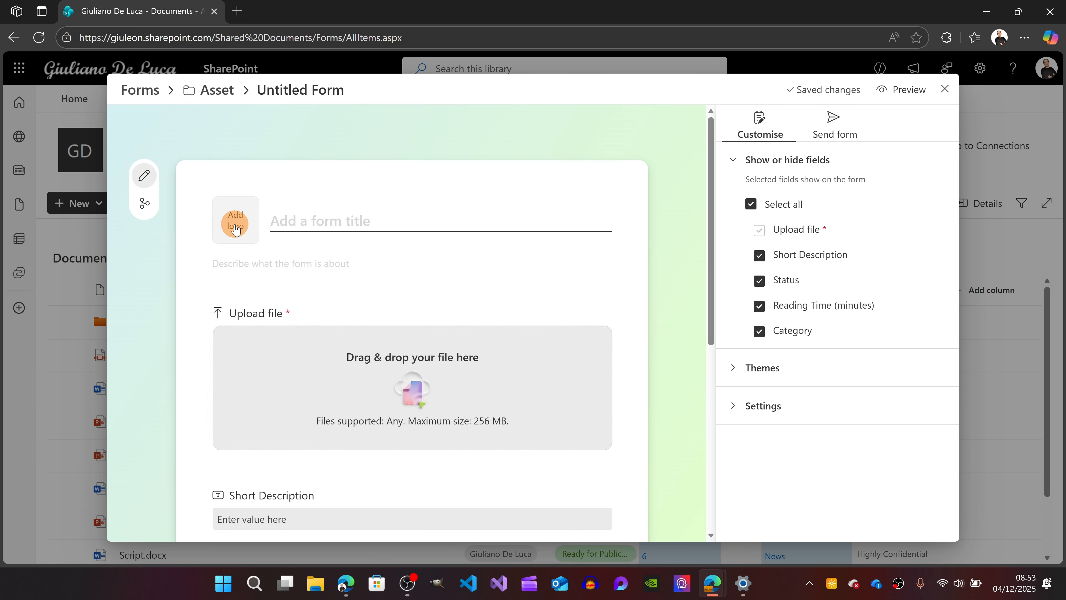
Add target.png from the Downloads folder as the form's logo
left_click(235, 227)
left_click(63, 178)
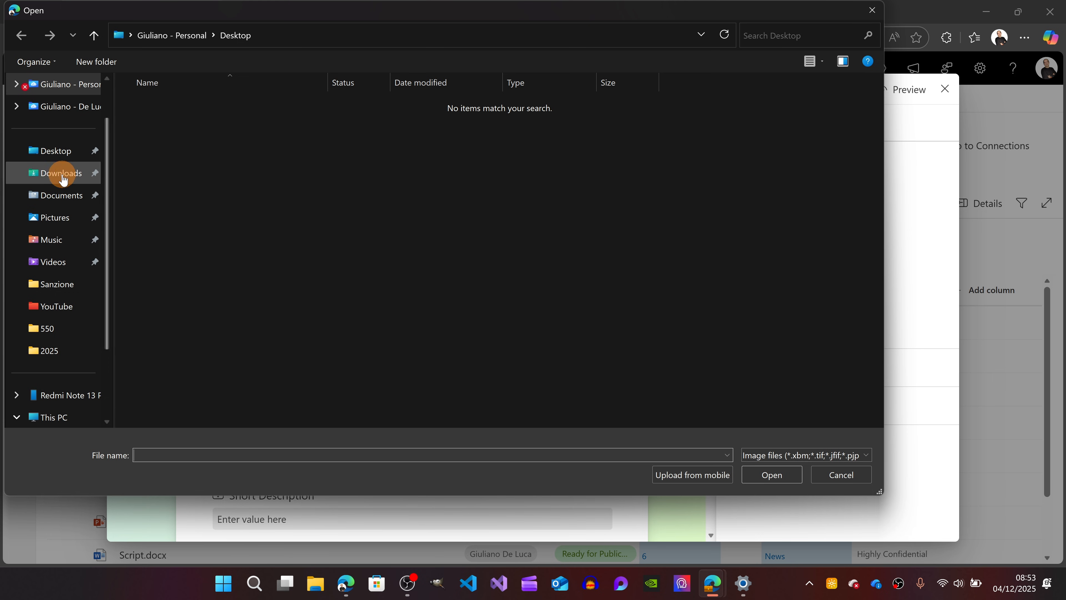
left_click(49, 217)
scroll(531, 215, "down", 5)
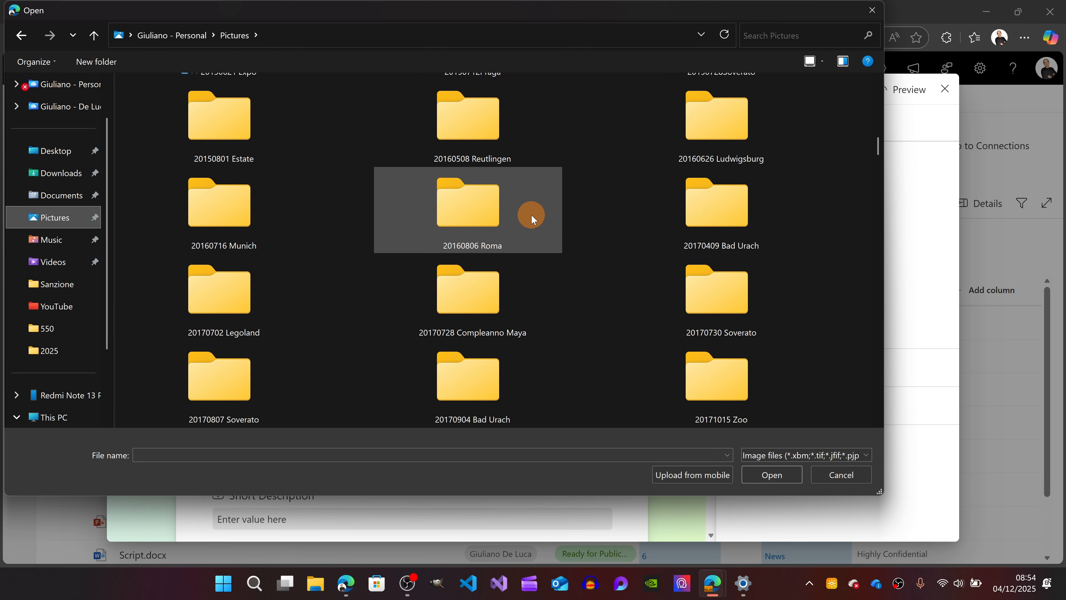
scroll(534, 212, "down", 10)
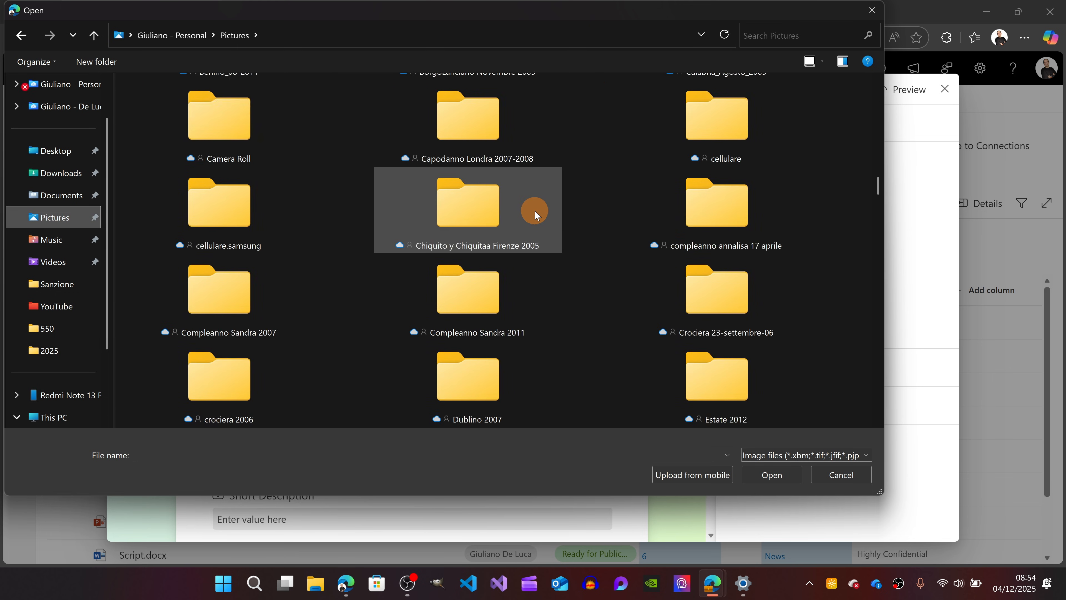
left_click(50, 264)
left_click(54, 183)
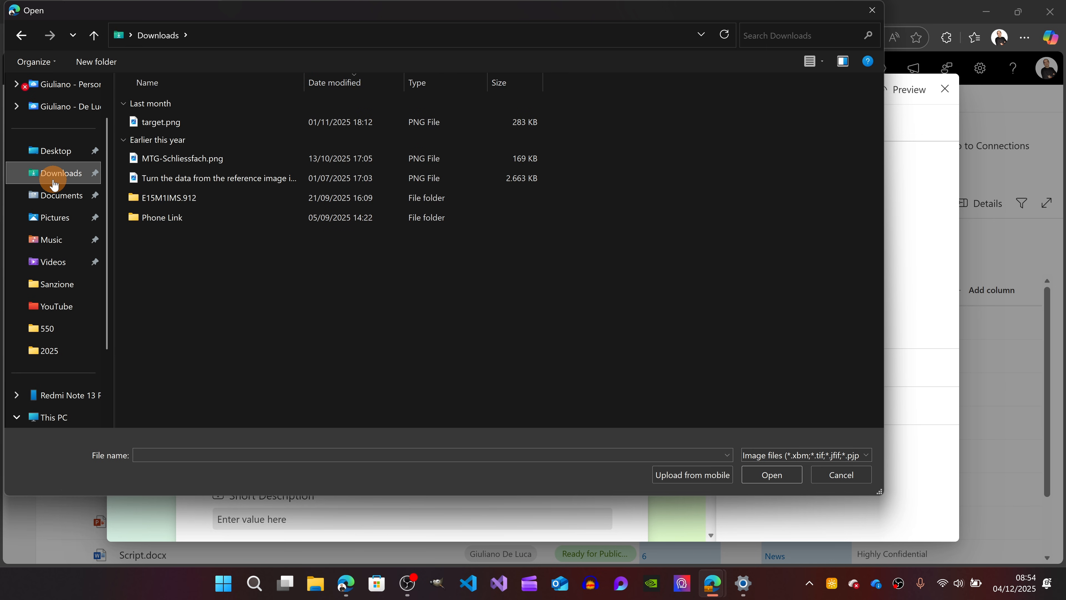
double_click(176, 123)
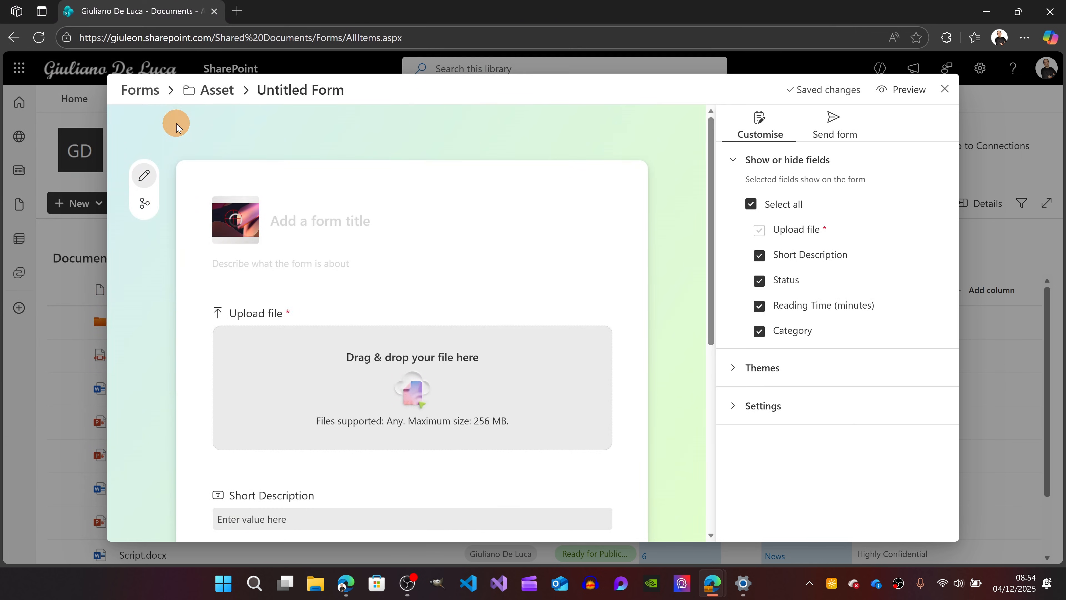
Set the form title to Asset
left_click(333, 220)
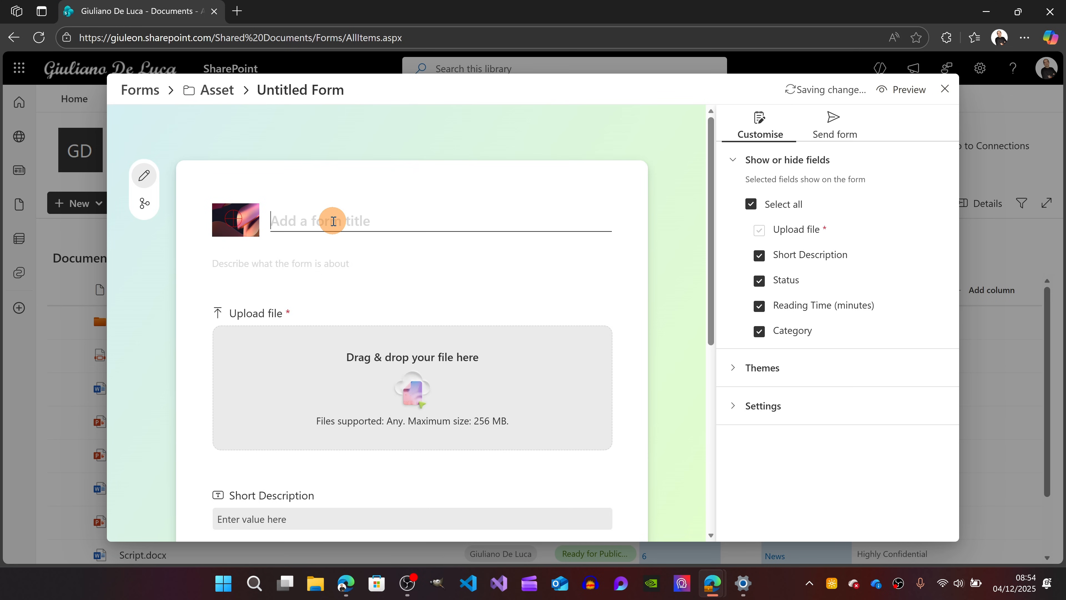
type("A")
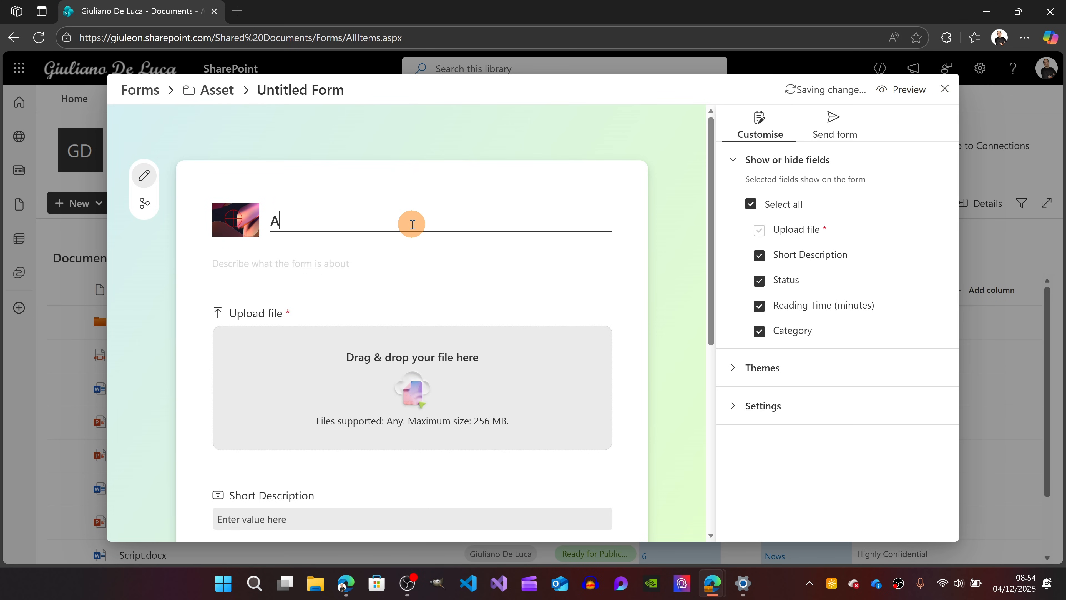
type("sset")
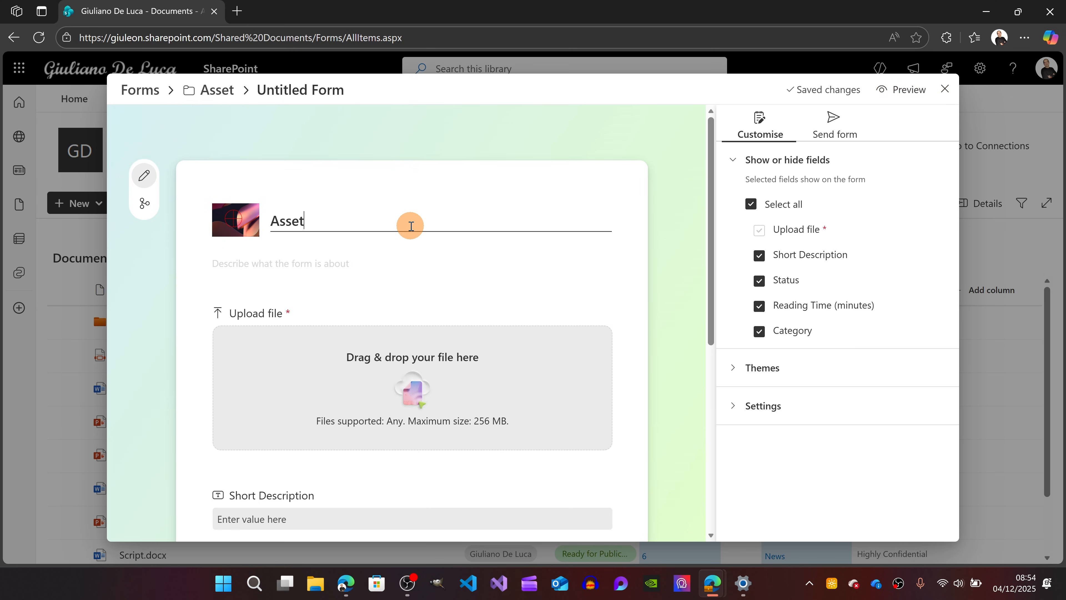
Set the Upload file field's maximum file size to 10 MB after checking the allowed file type options
scroll(410, 234, "down", 2)
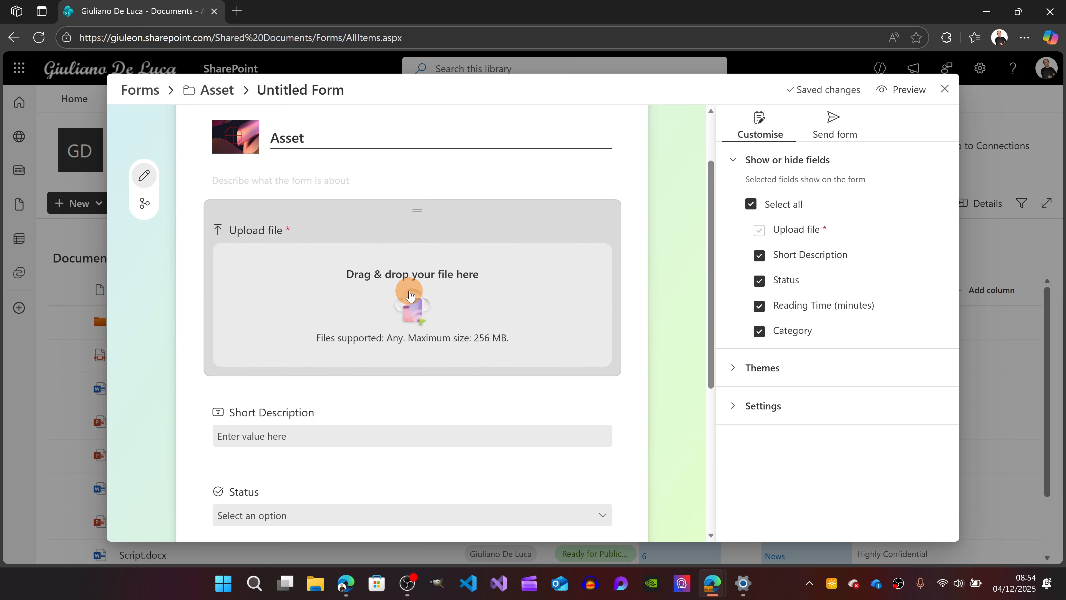
scroll(409, 281, "down", 2)
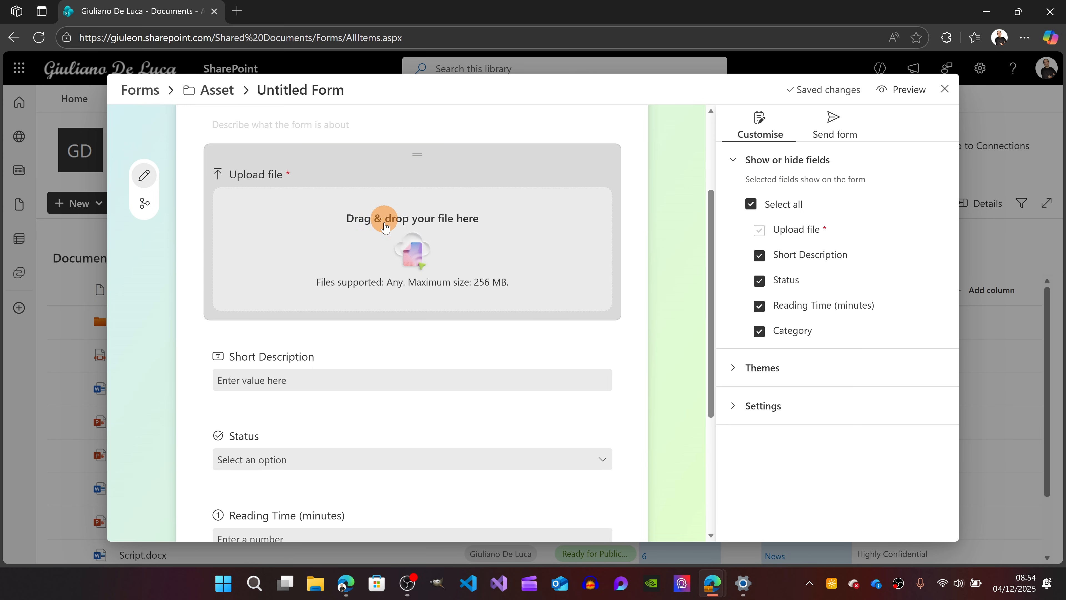
scroll(420, 219, "up", 2)
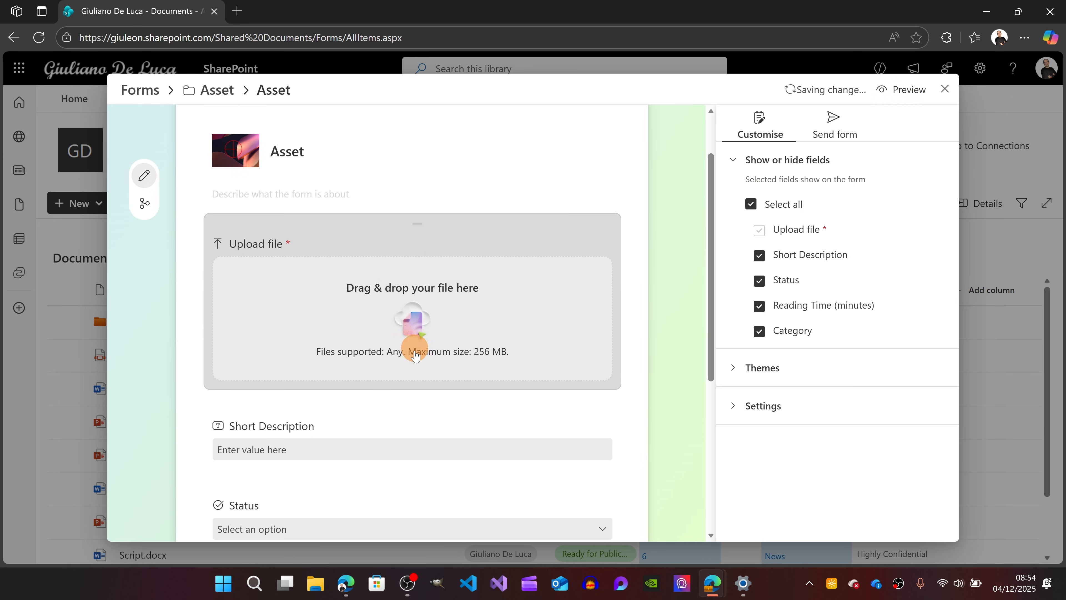
left_click(411, 342)
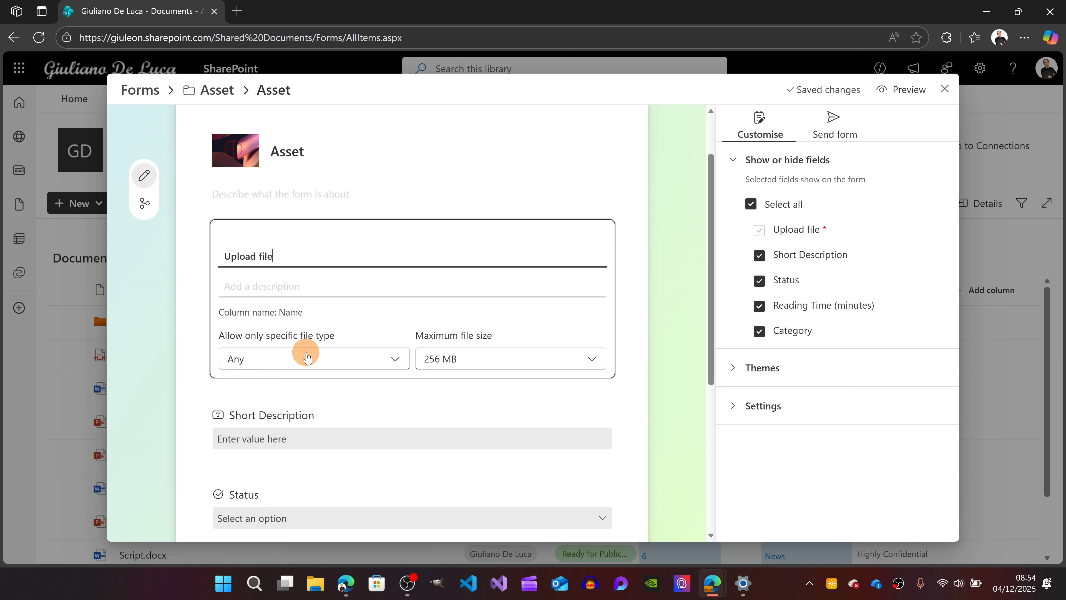
left_click(338, 358)
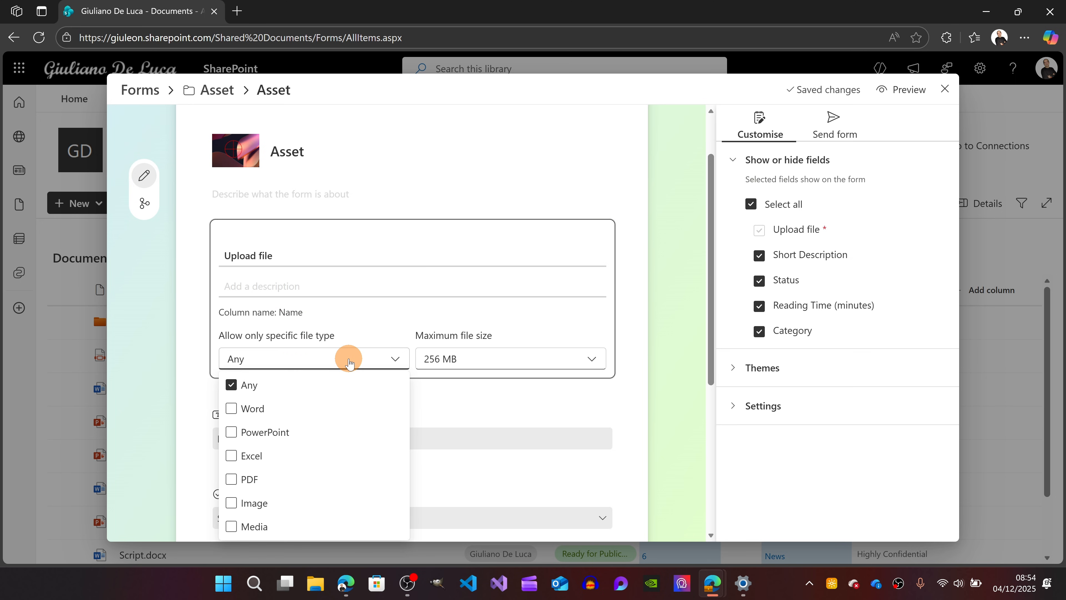
scroll(334, 368, "down", 1)
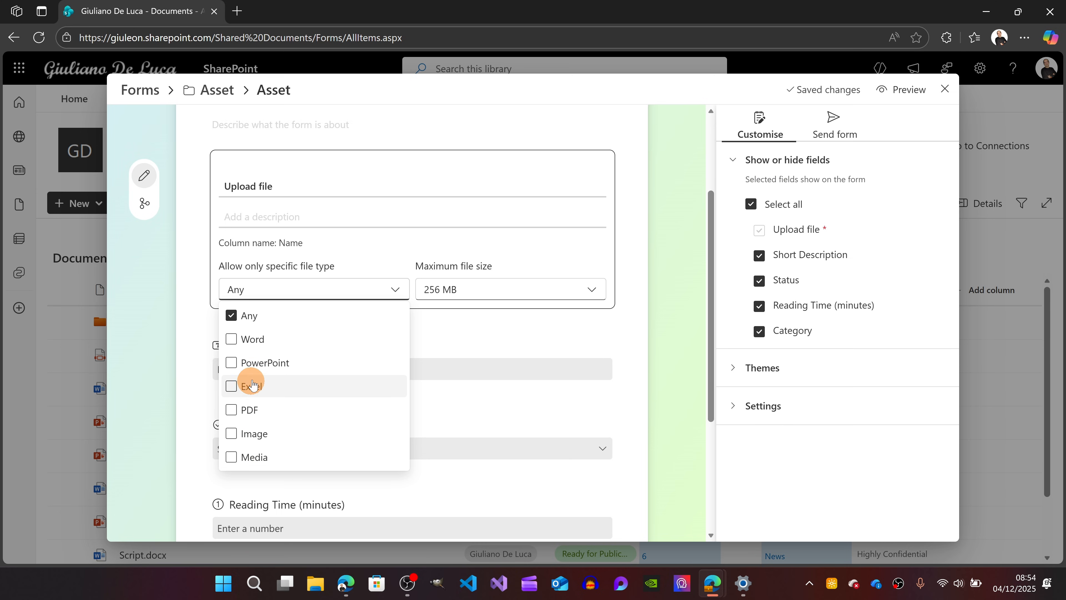
left_click(292, 290)
left_click(496, 290)
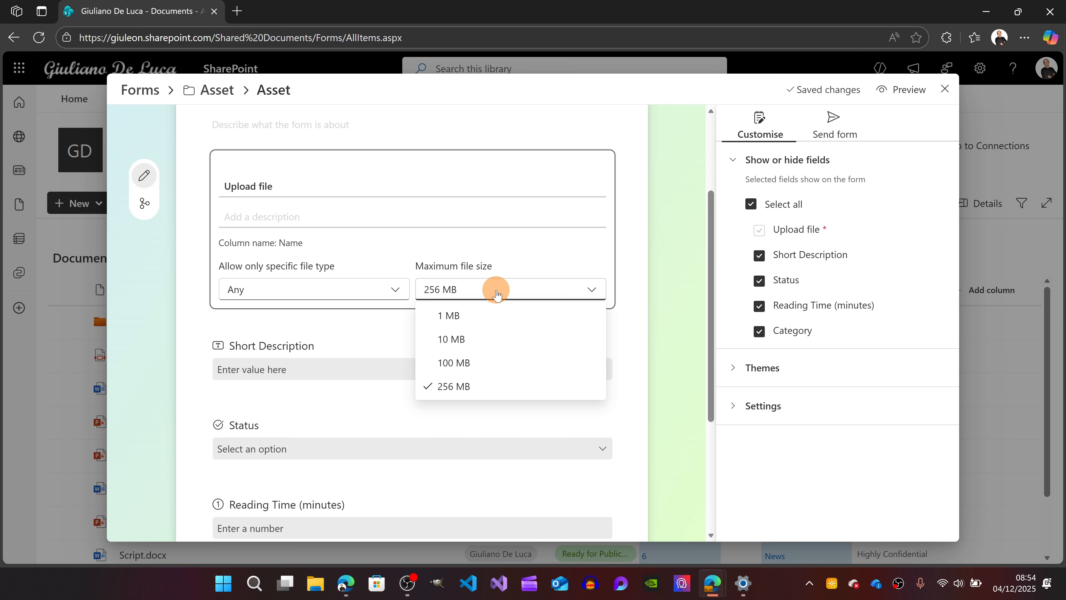
left_click(472, 341)
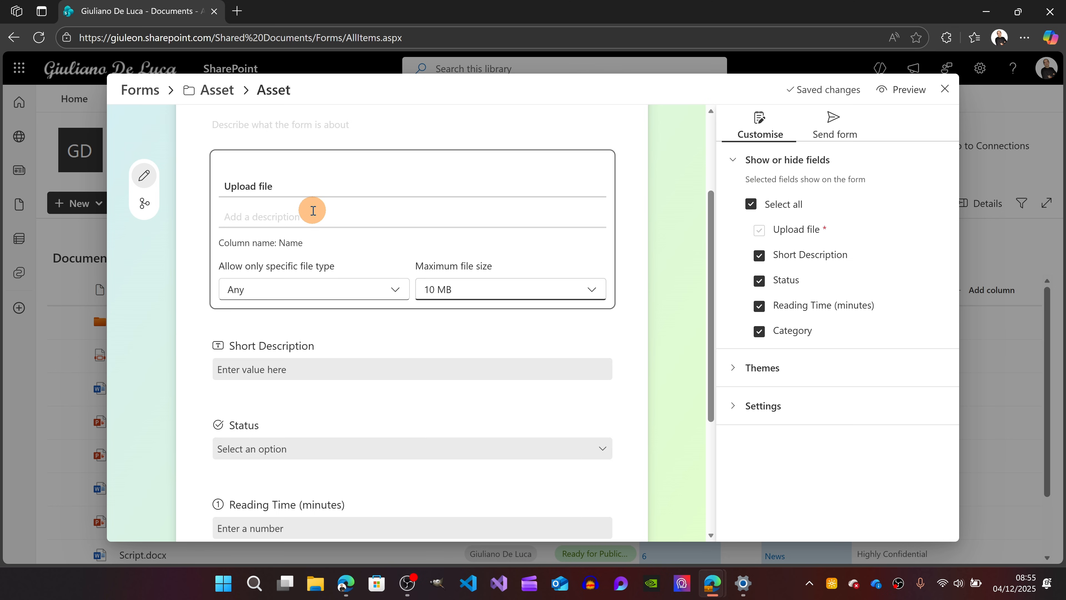
Try reordering the form fields by moving Short Description up and Status down
scroll(377, 336, "down", 2)
scroll(415, 269, "up", 2)
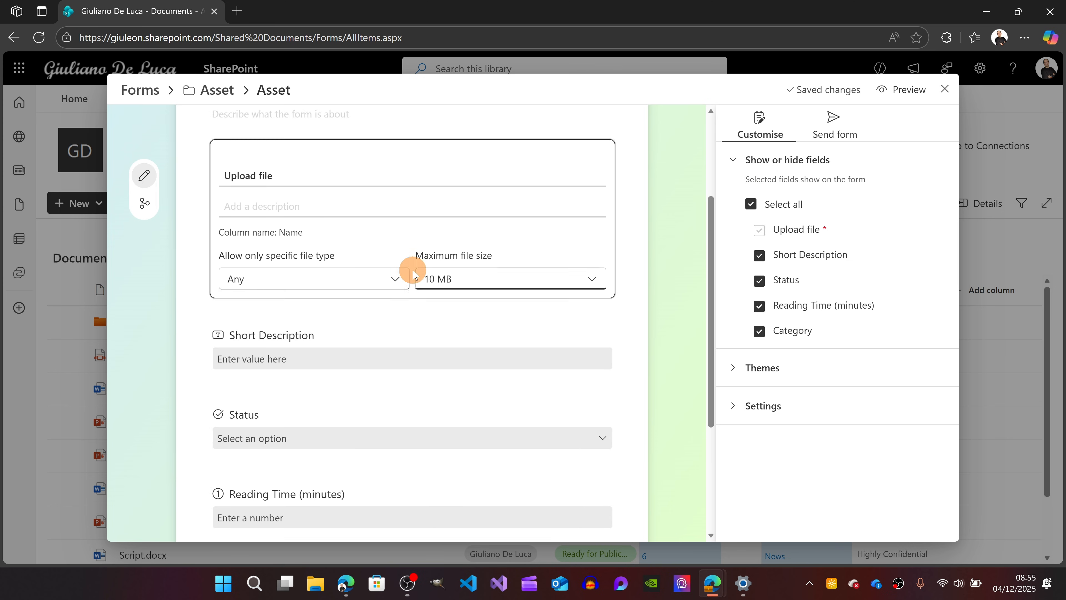
left_click_drag(415, 335, 394, 154)
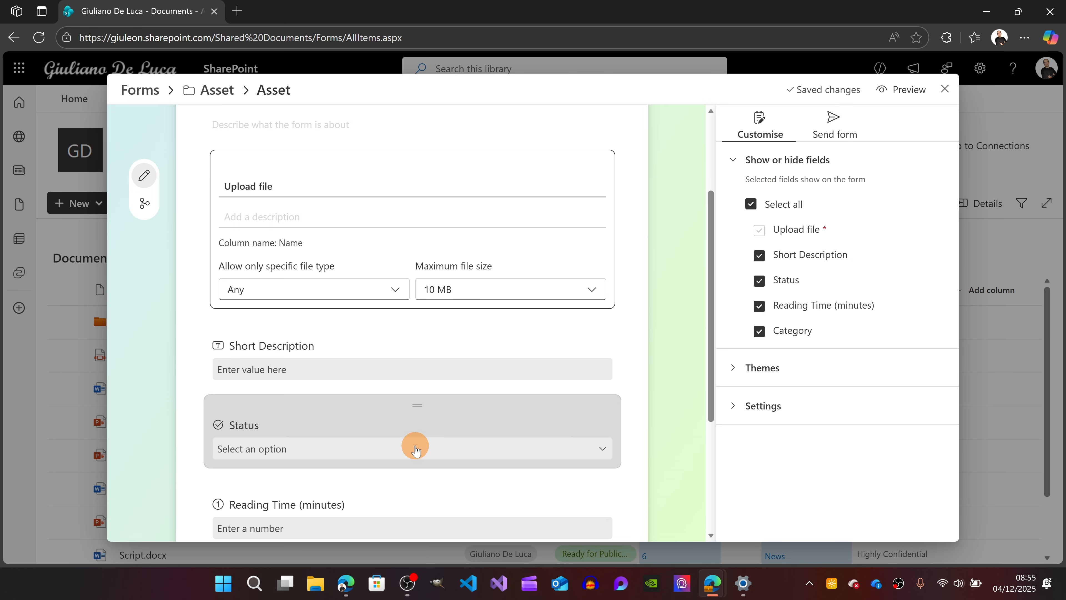
left_click_drag(410, 410, 408, 483)
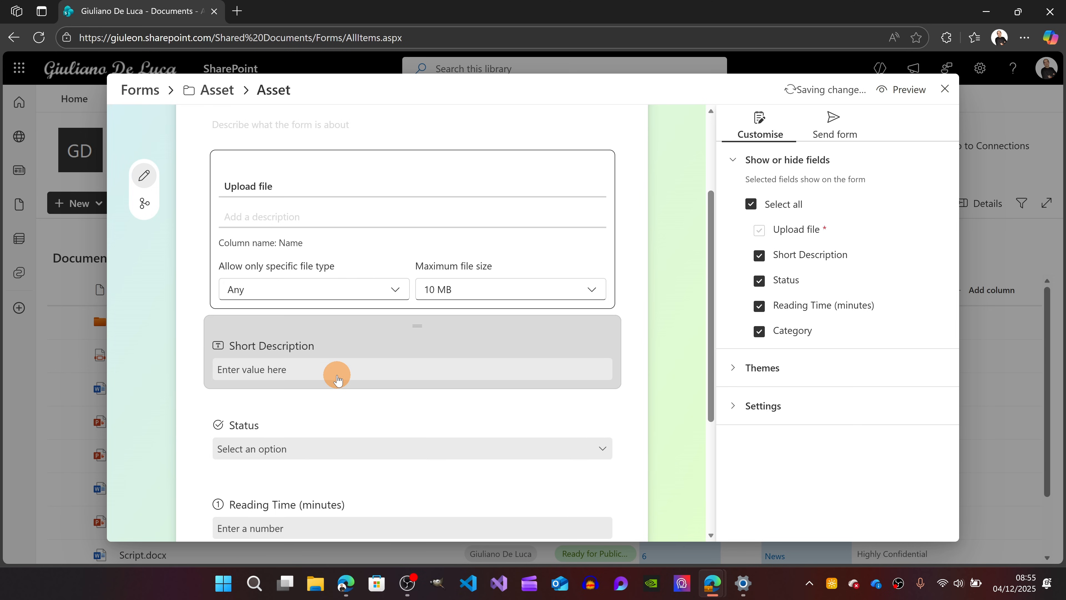
Examine the Short Description field's settings and available column types, and open the Status field's settings
scroll(340, 372, "down", 2)
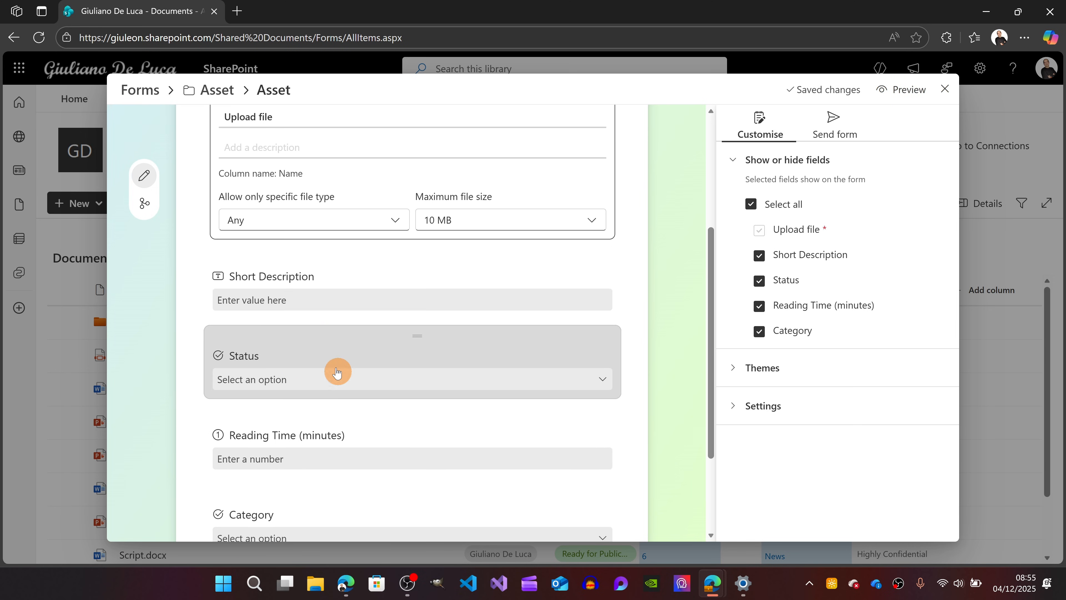
left_click(299, 297)
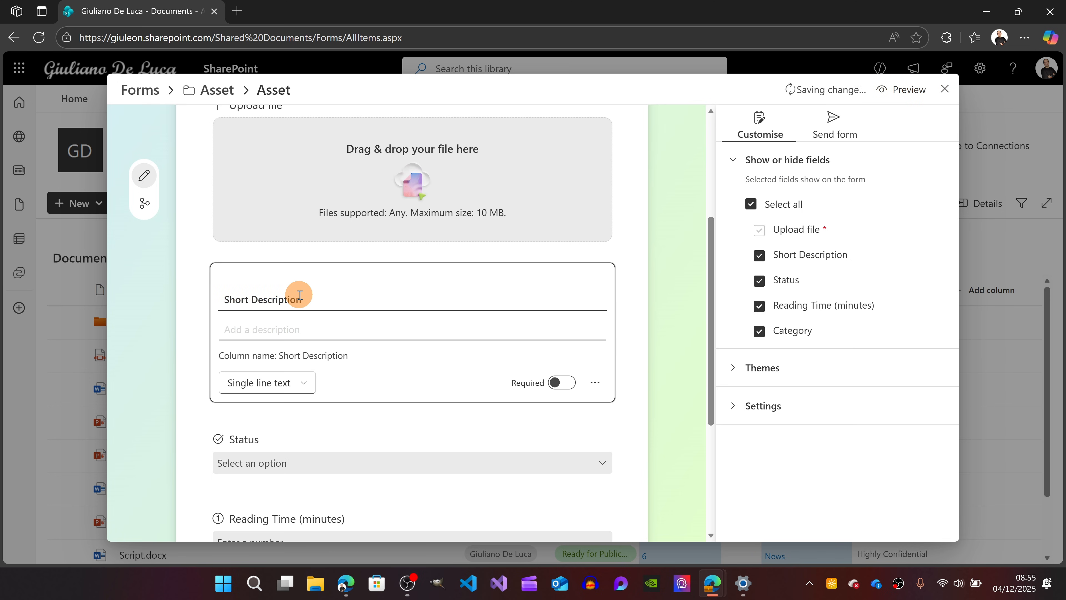
left_click(306, 339)
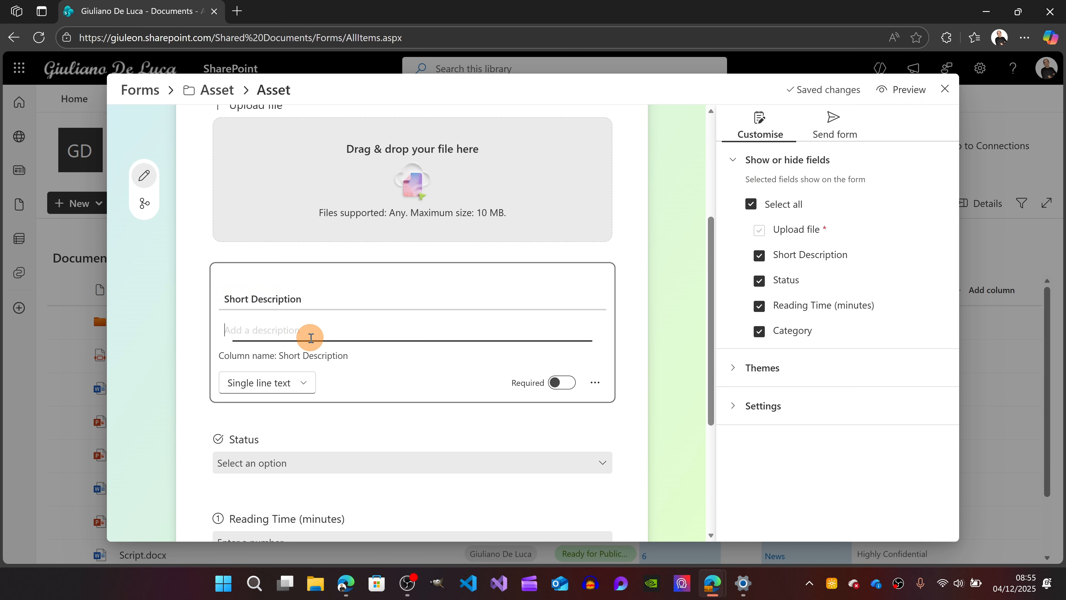
left_click(305, 383)
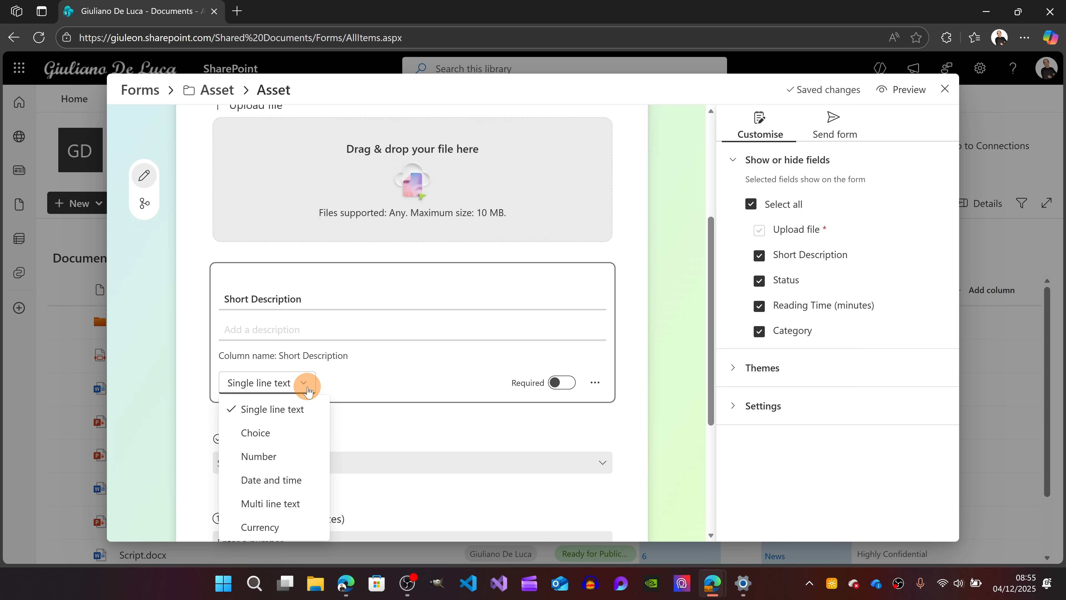
left_click(432, 422)
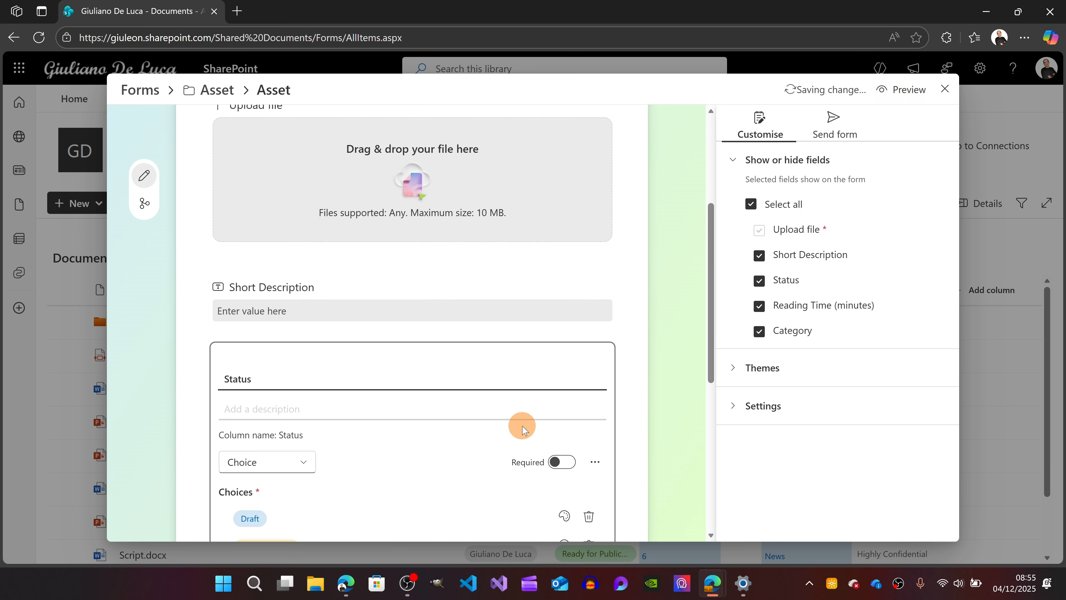
Examine the Status field's settings, including its Draft, Needs Review and Ready for Publication choices
scroll(533, 403, "down", 2)
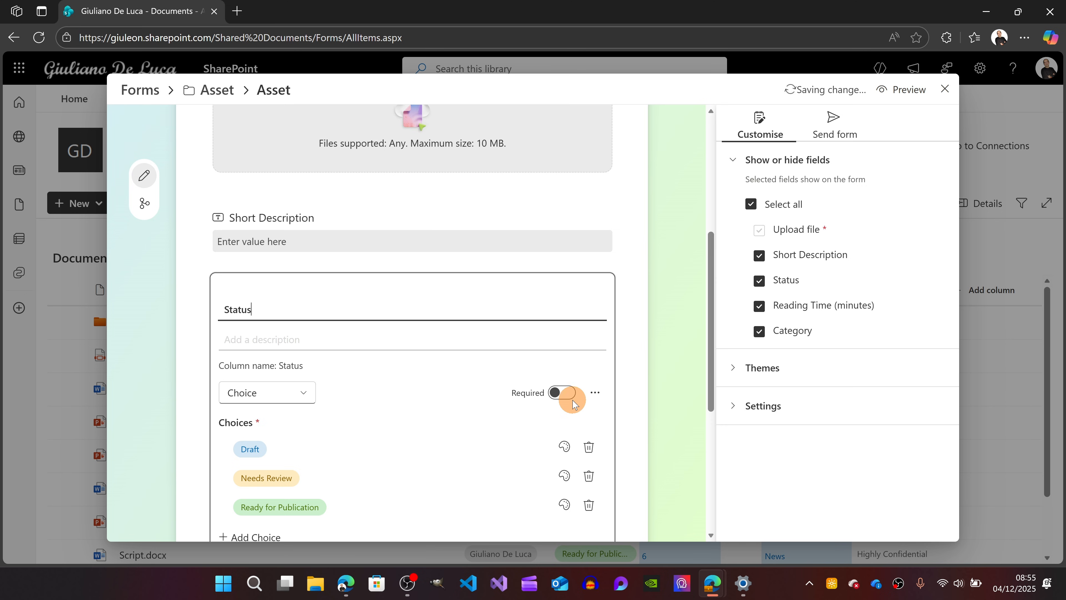
scroll(483, 349, "down", 2)
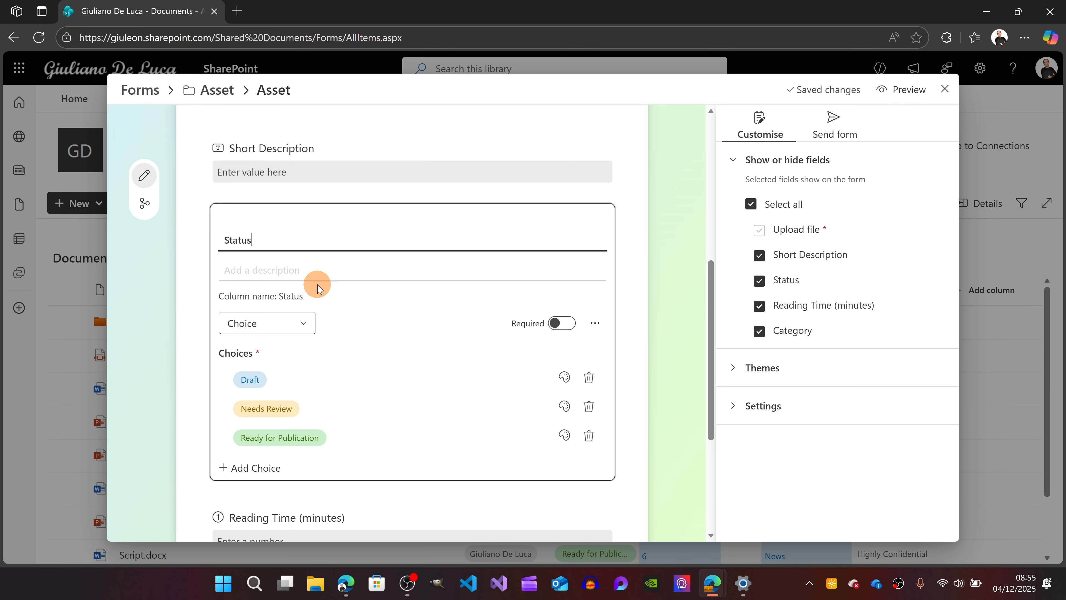
scroll(290, 370, "down", 2)
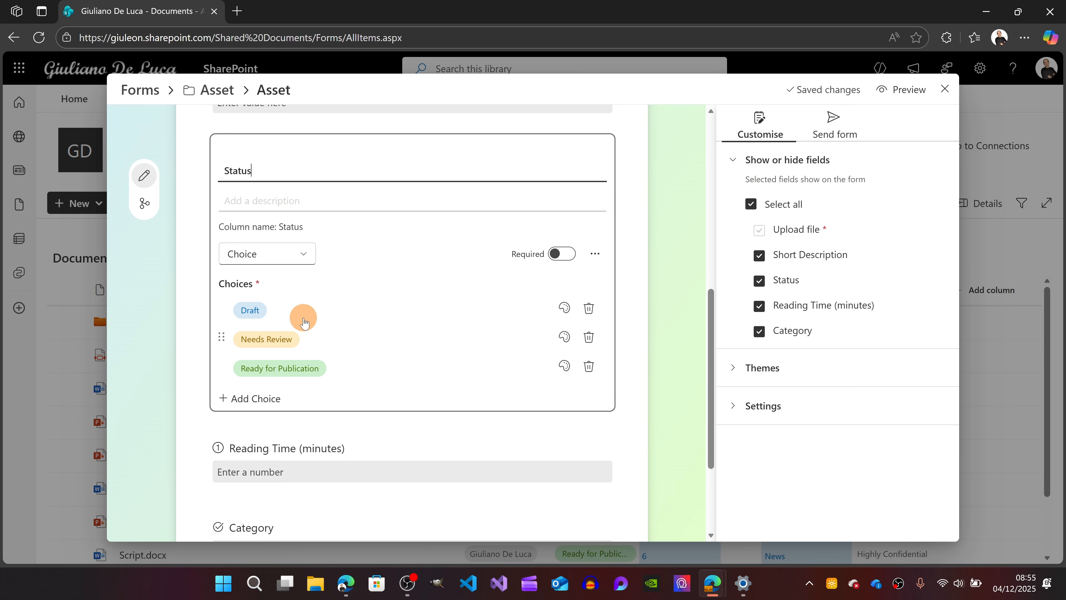
left_click(290, 248)
left_click(402, 243)
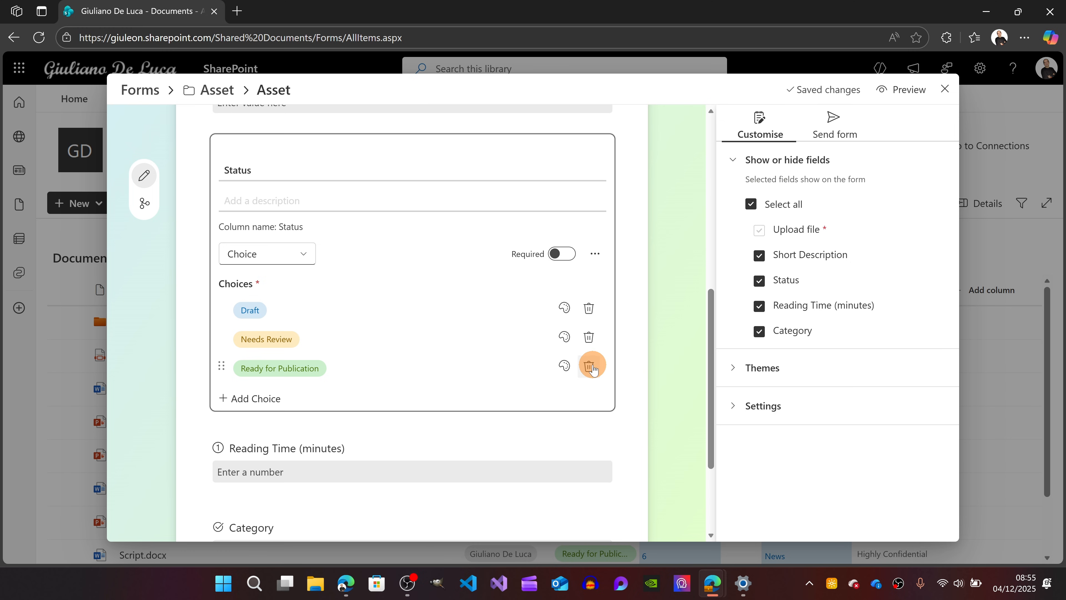
scroll(593, 362, "down", 3)
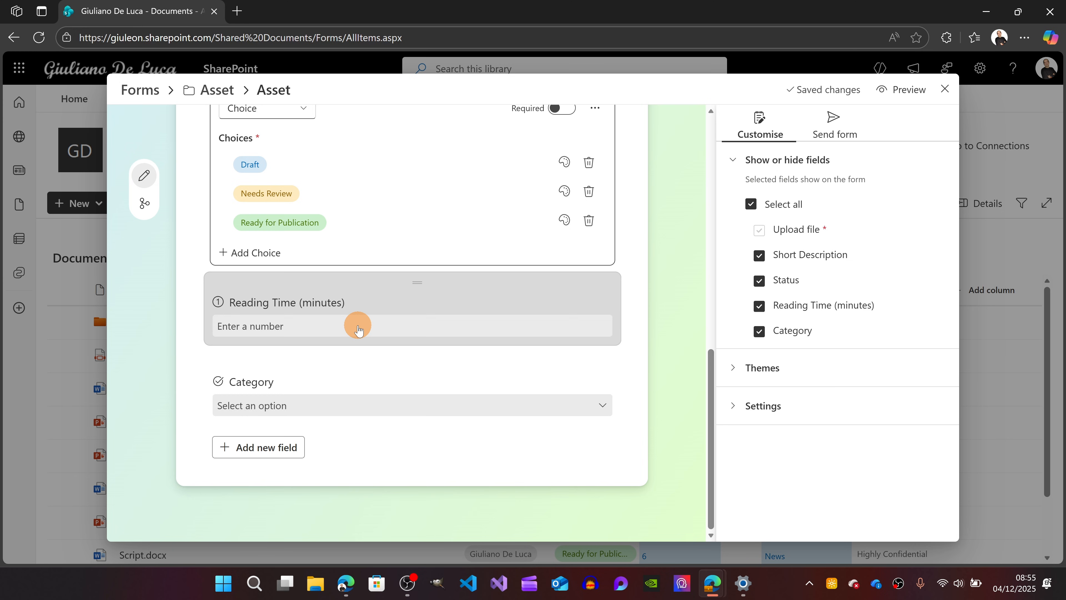
Open the Category field's settings and review its choices and editing options
left_click(587, 409)
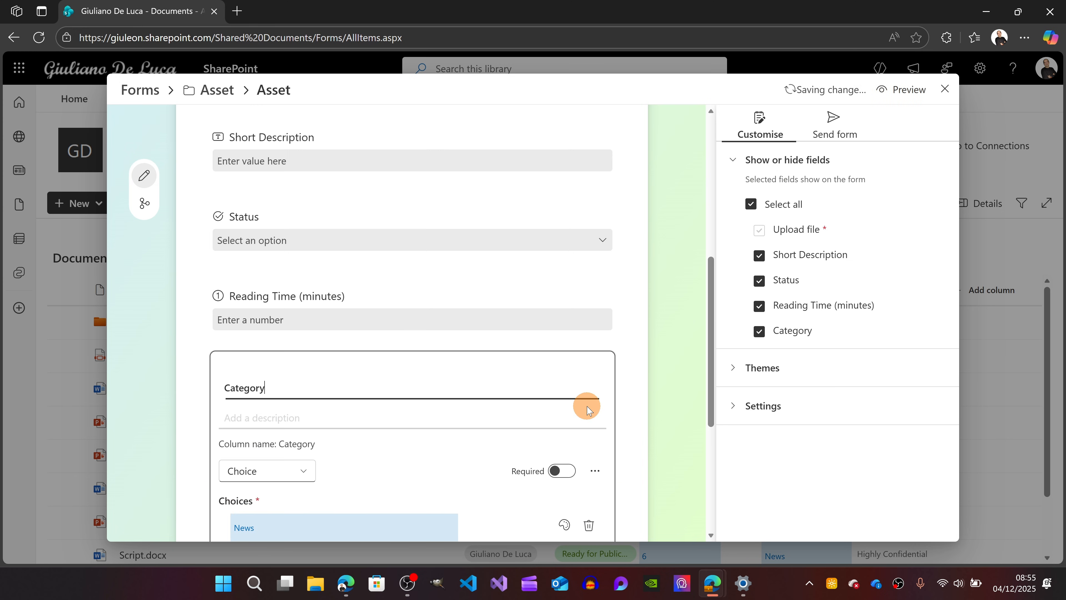
scroll(476, 374, "down", 5)
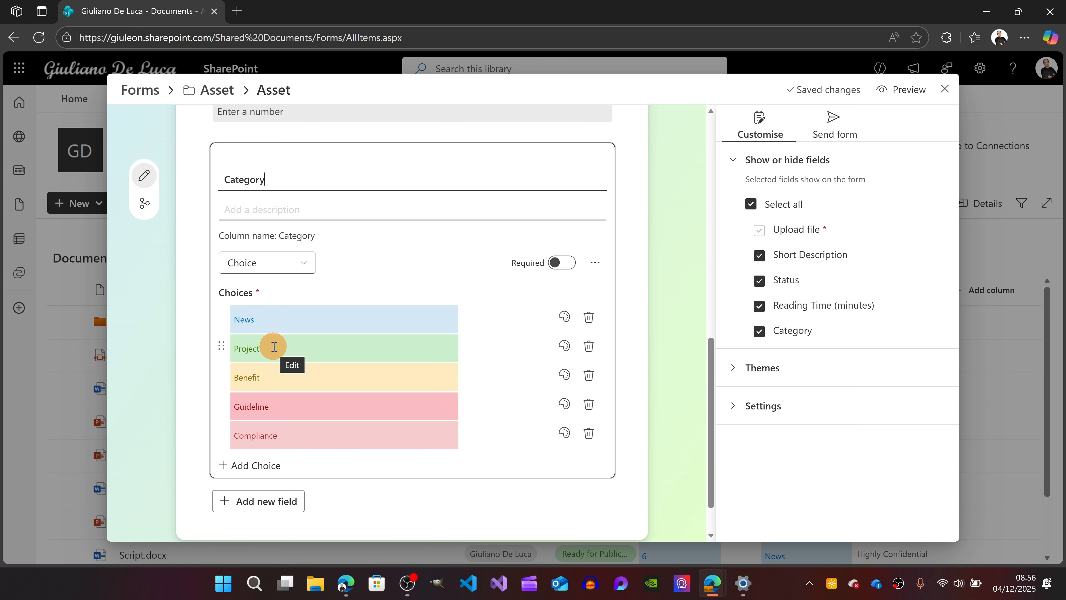
scroll(284, 504, "down", 2)
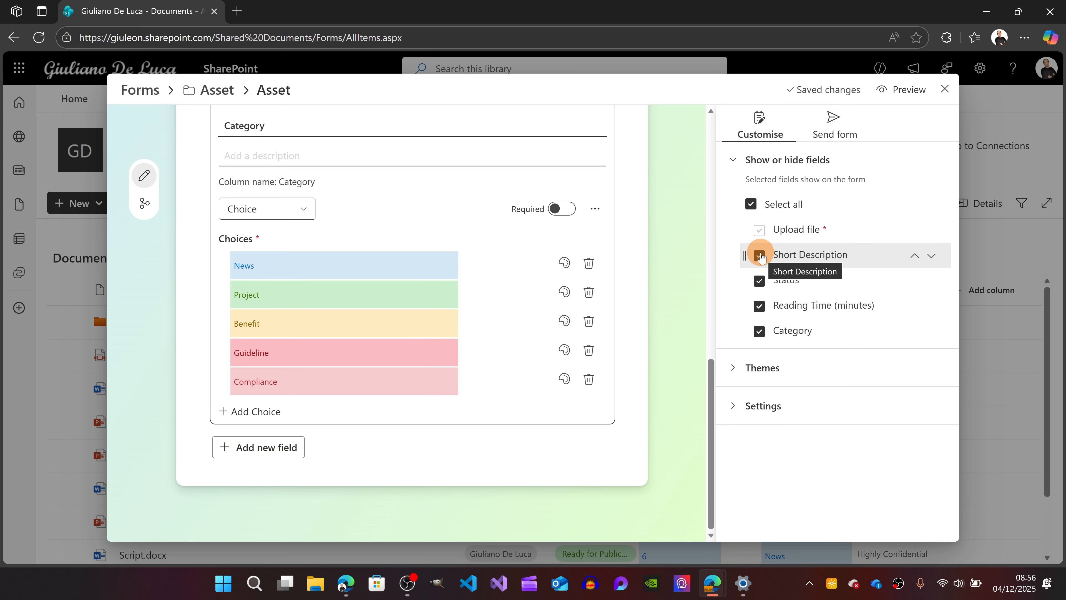
Apply the preset peach-to-pink gradient theme to the form and check it across the fields
left_click(739, 372)
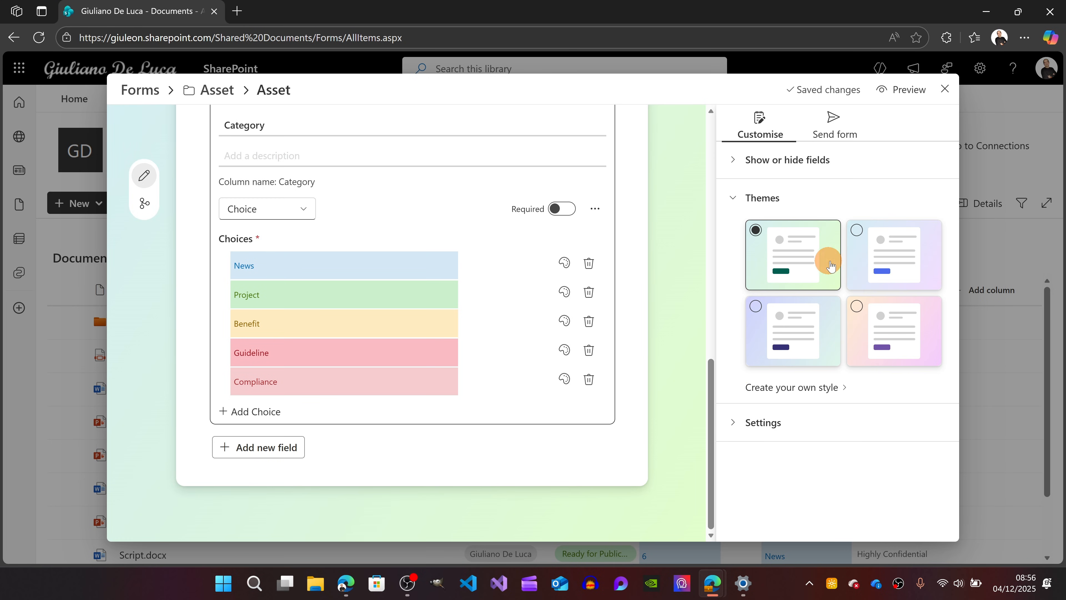
left_click(866, 321)
scroll(584, 286, "up", 8)
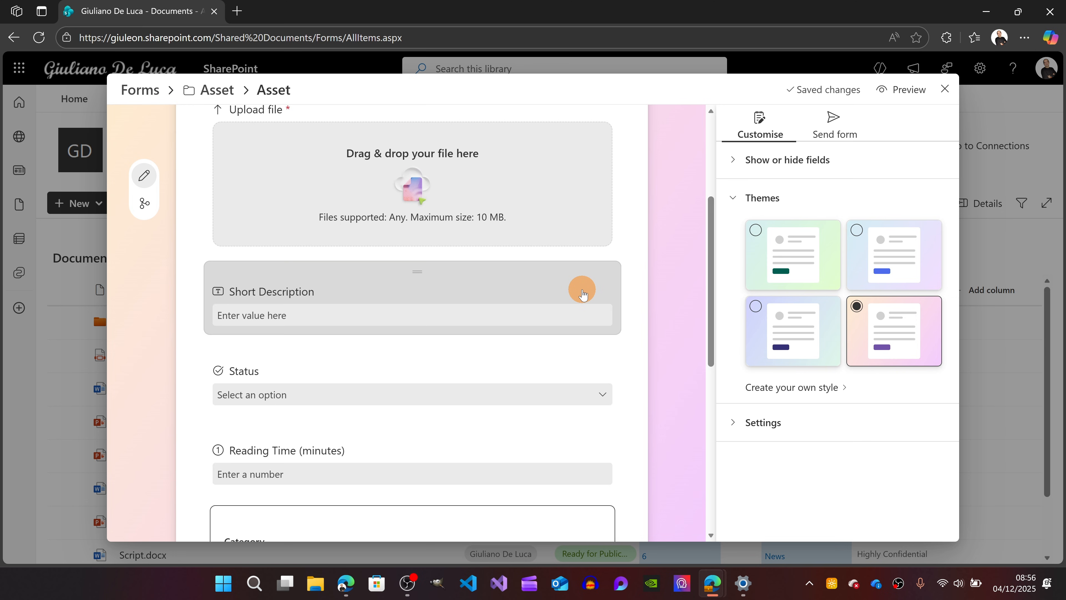
Examine the form settings for notifications, accepting responses, start and end dates, and the submission message
left_click(798, 420)
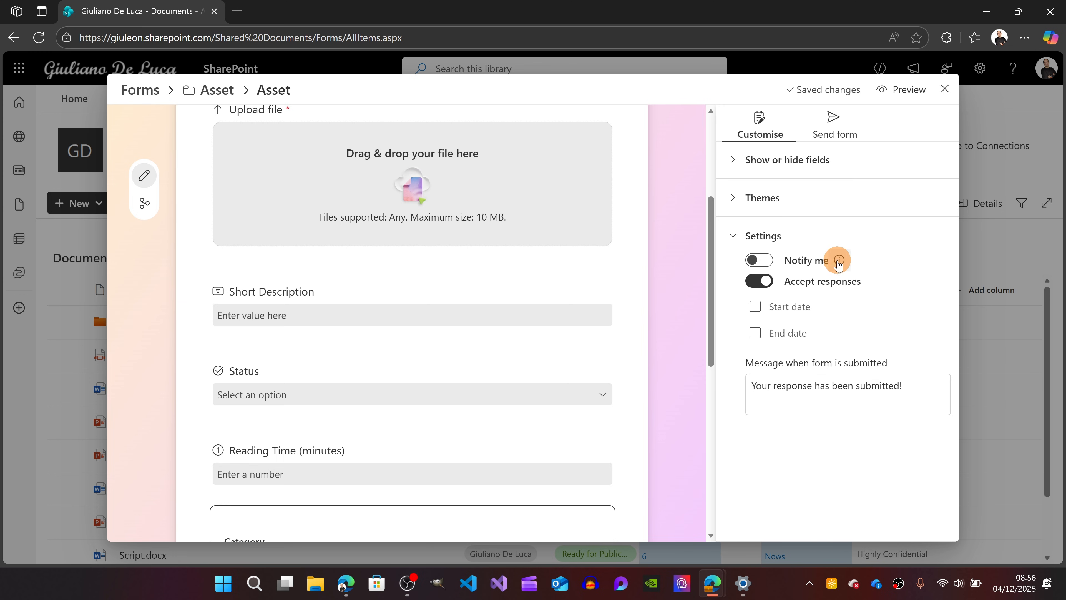
mouse_move(844, 264)
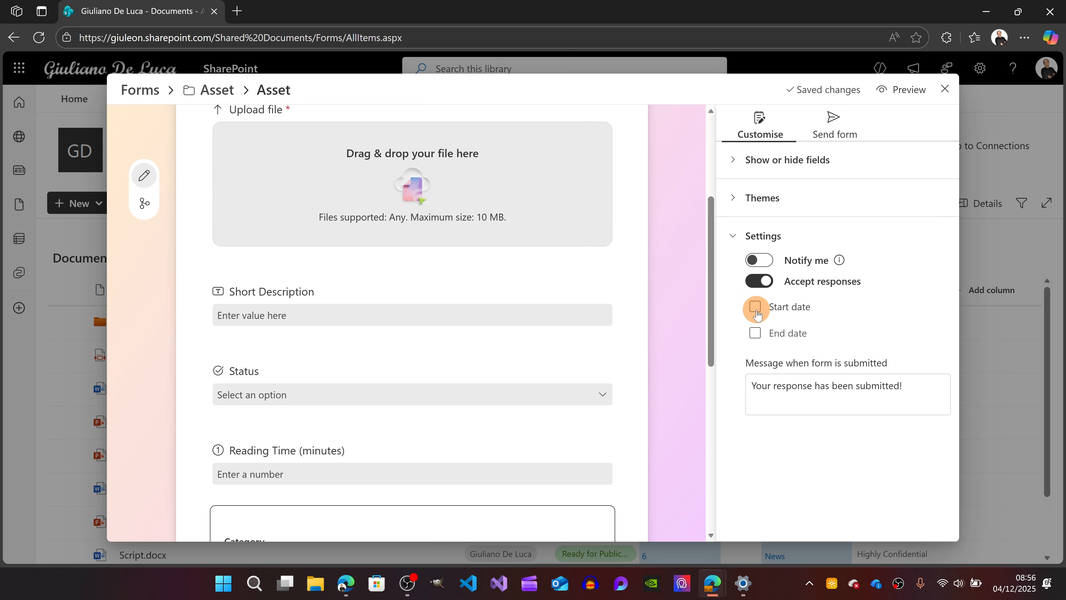
left_click(756, 382)
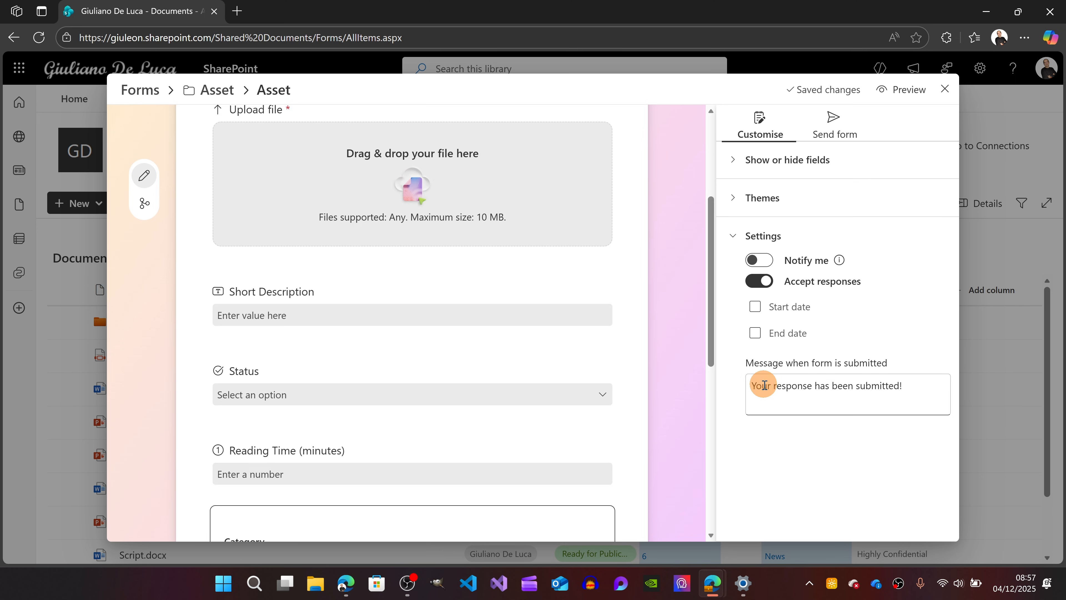
left_click(813, 390)
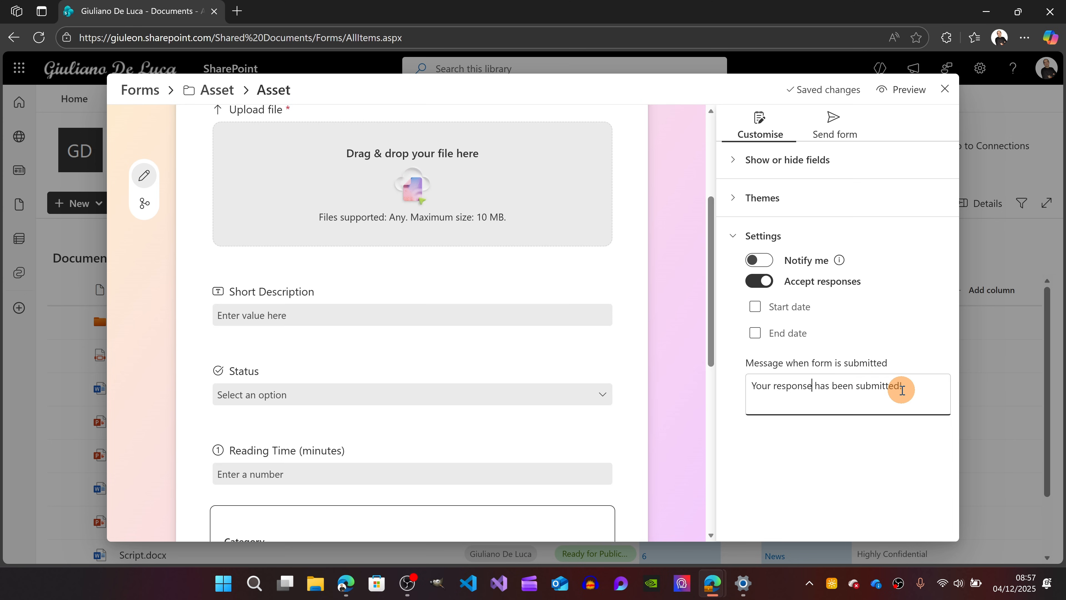
Create a custom form style with the light blue-to-green gradient background and the dark gold theme colour
left_click(736, 199)
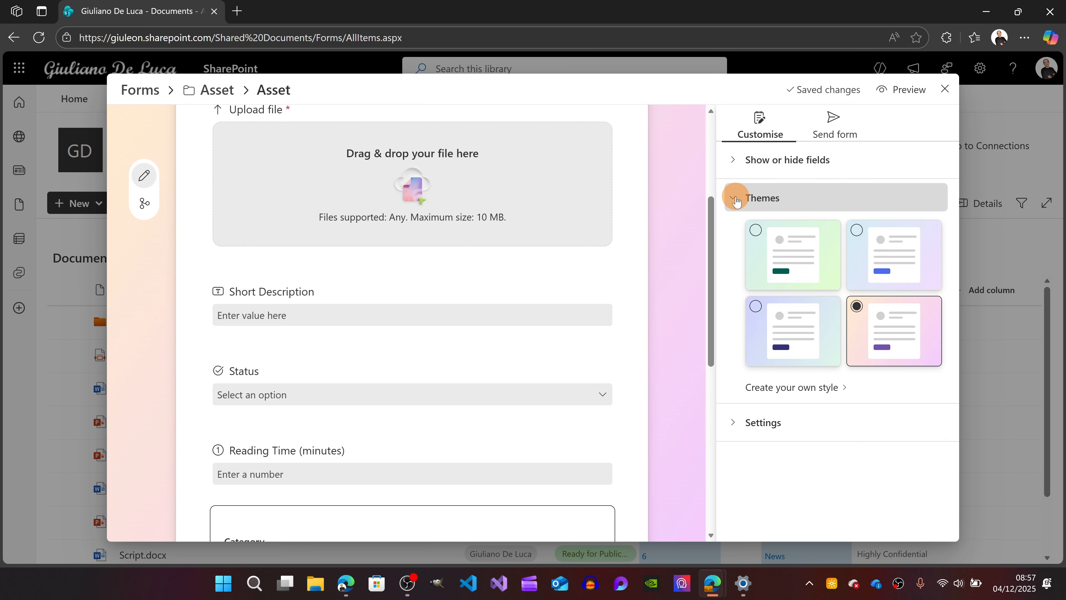
left_click(816, 397)
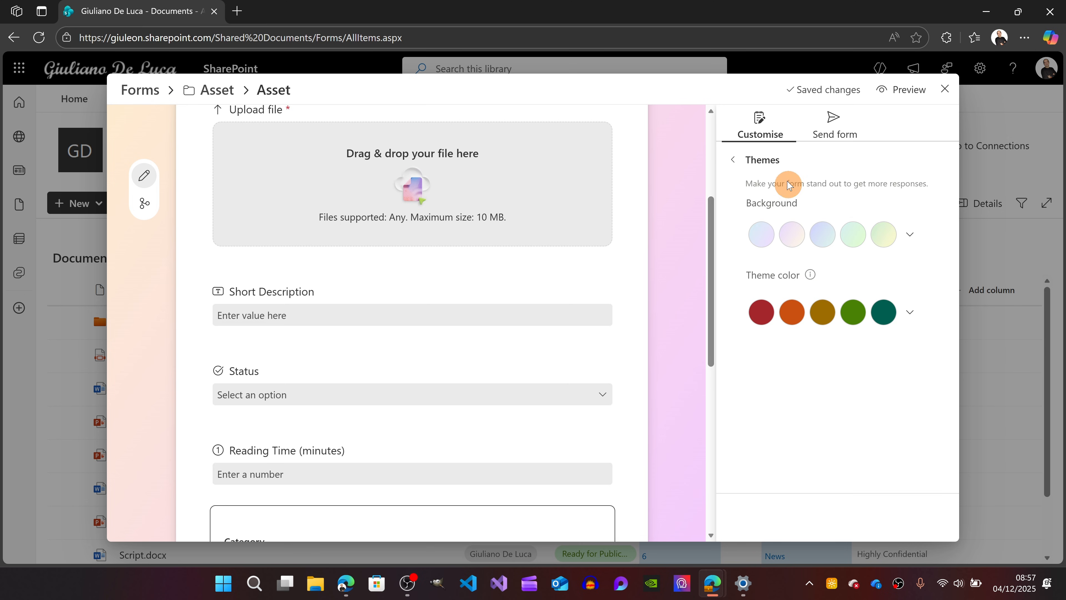
left_click(912, 236)
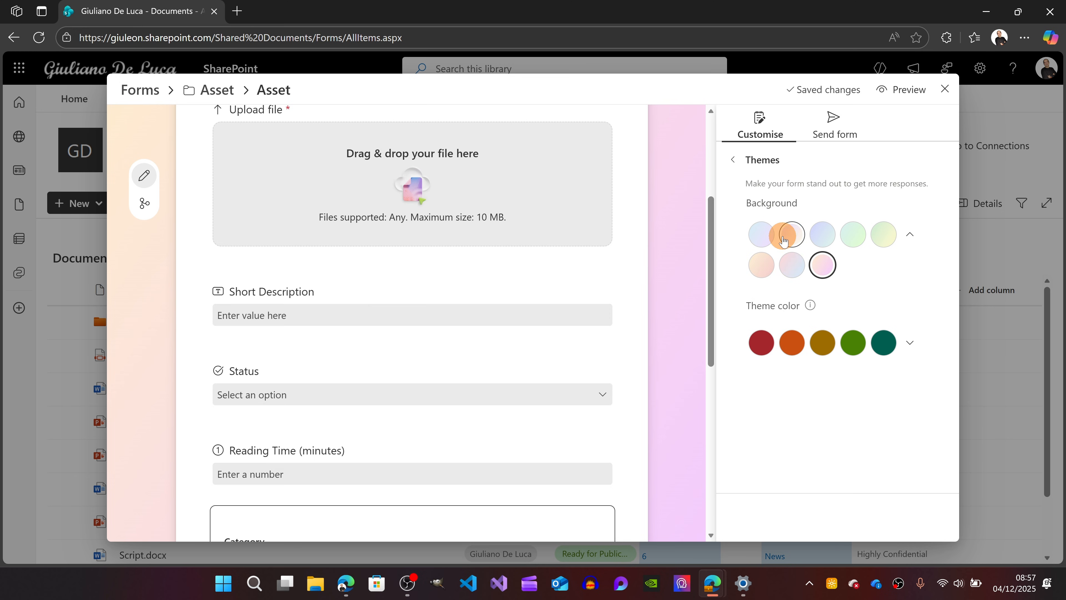
left_click(847, 240)
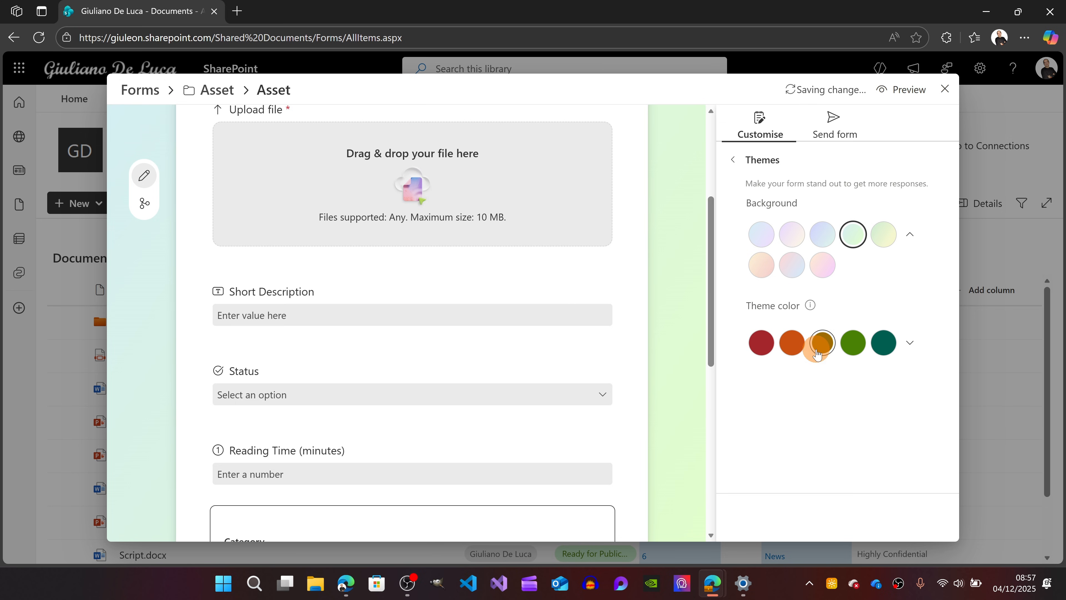
left_click(914, 346)
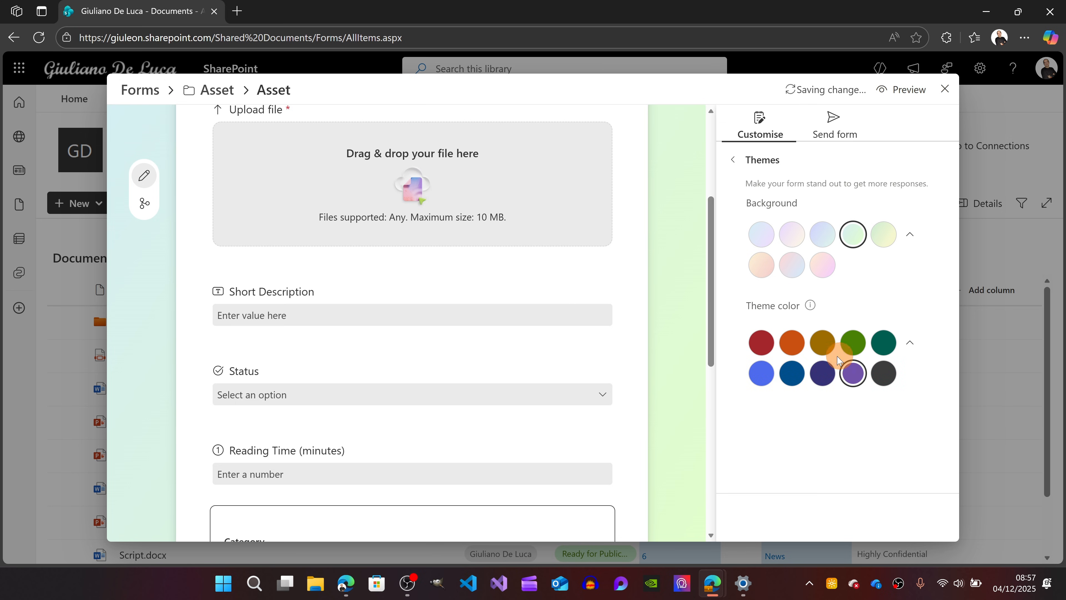
left_click(830, 347)
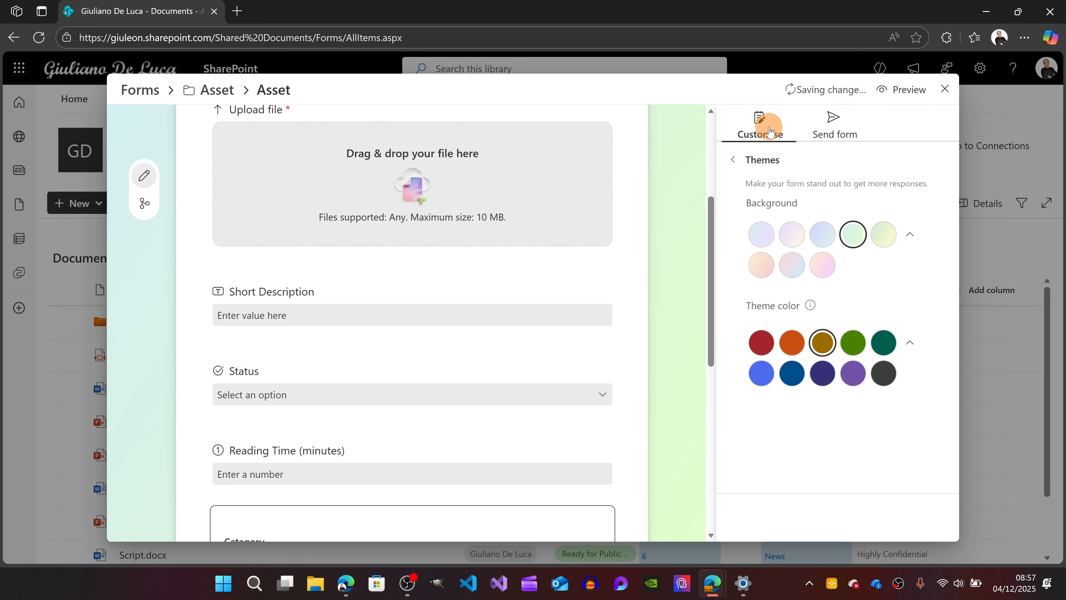
left_click(738, 159)
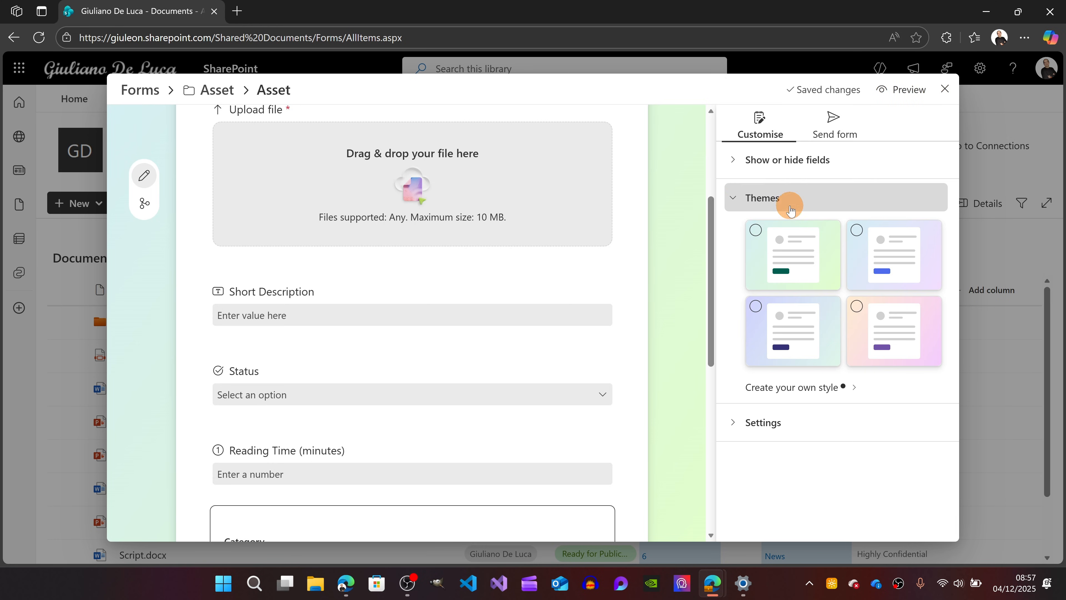
Recheck the form's response settings and copy its response link from the sending options
left_click(753, 433)
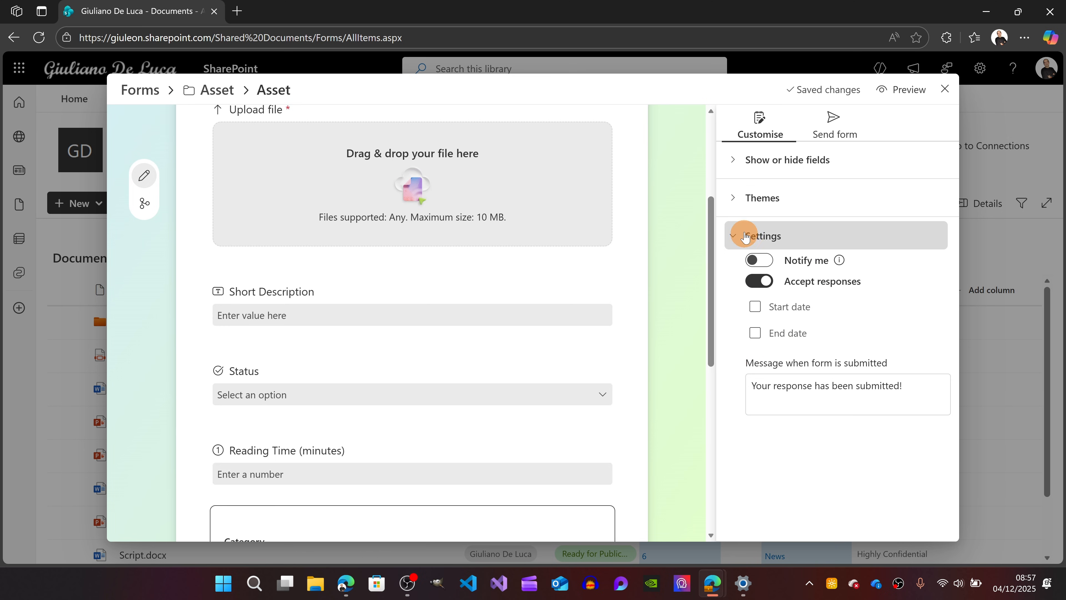
left_click(823, 120)
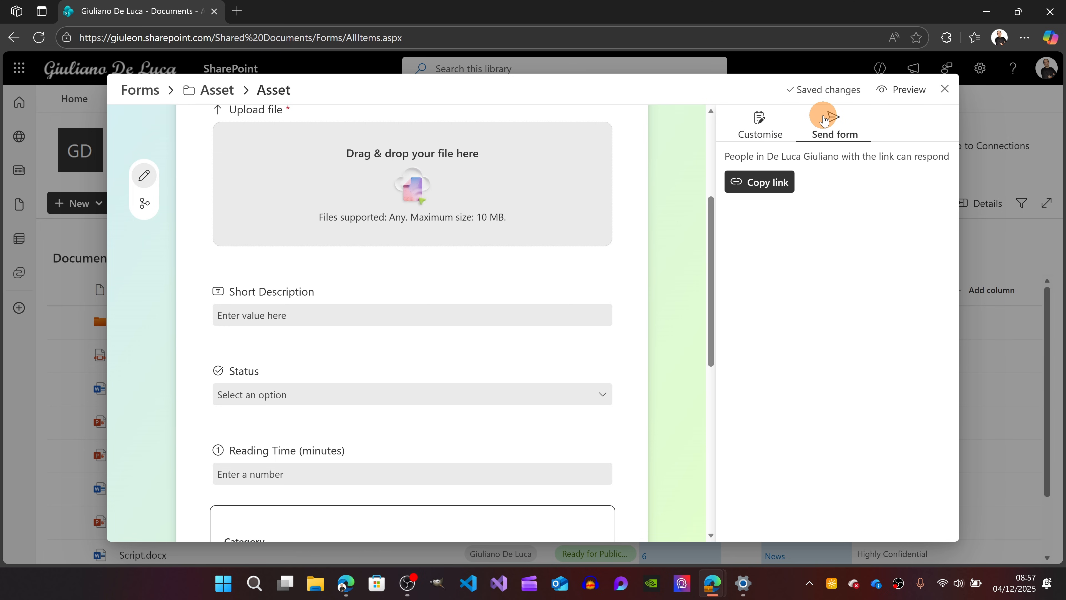
left_click(779, 179)
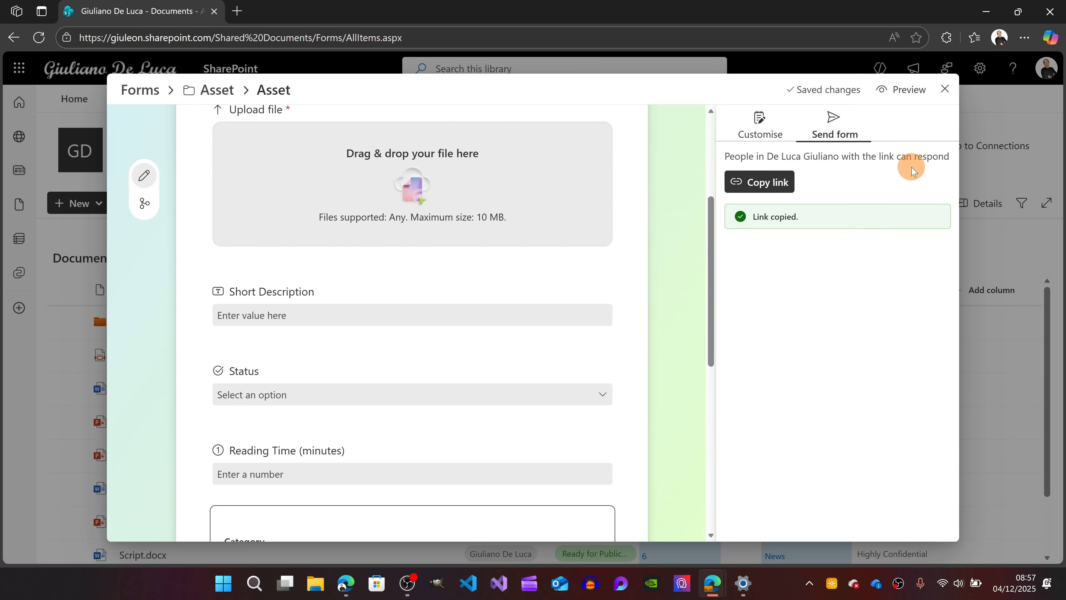
Try previewing the form in the dialog and in a new tab, and return to the form editor
left_click(909, 90)
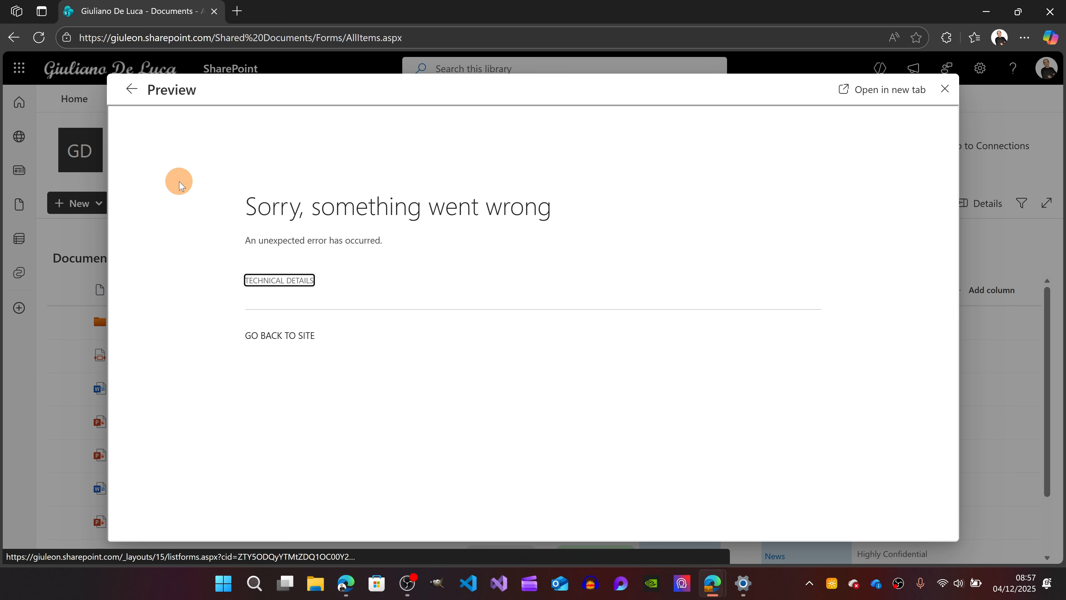
left_click(265, 342)
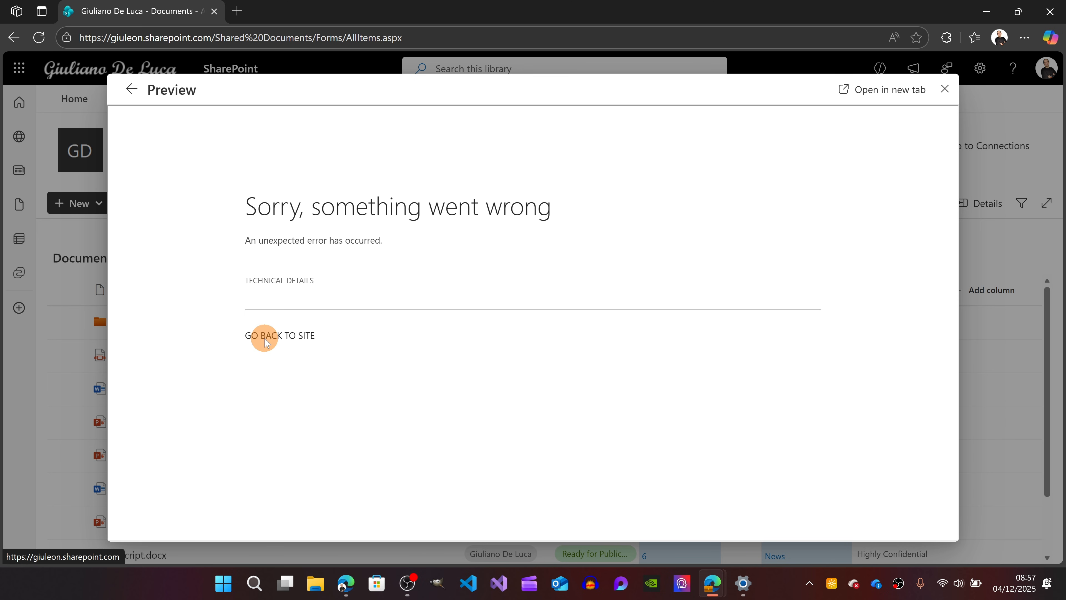
left_click(129, 96)
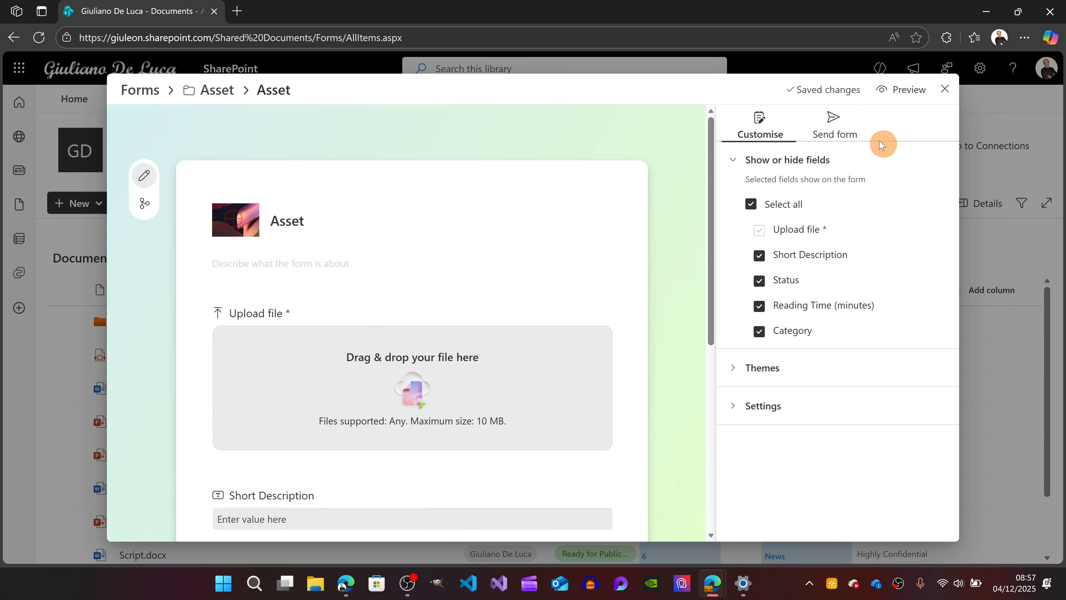
left_click(883, 89)
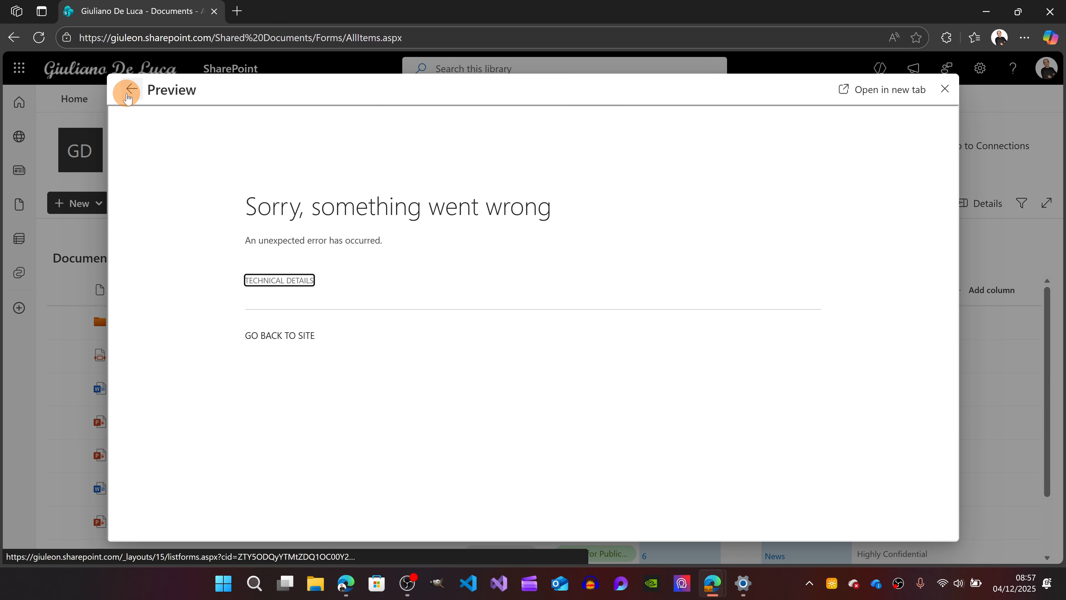
left_click(874, 97)
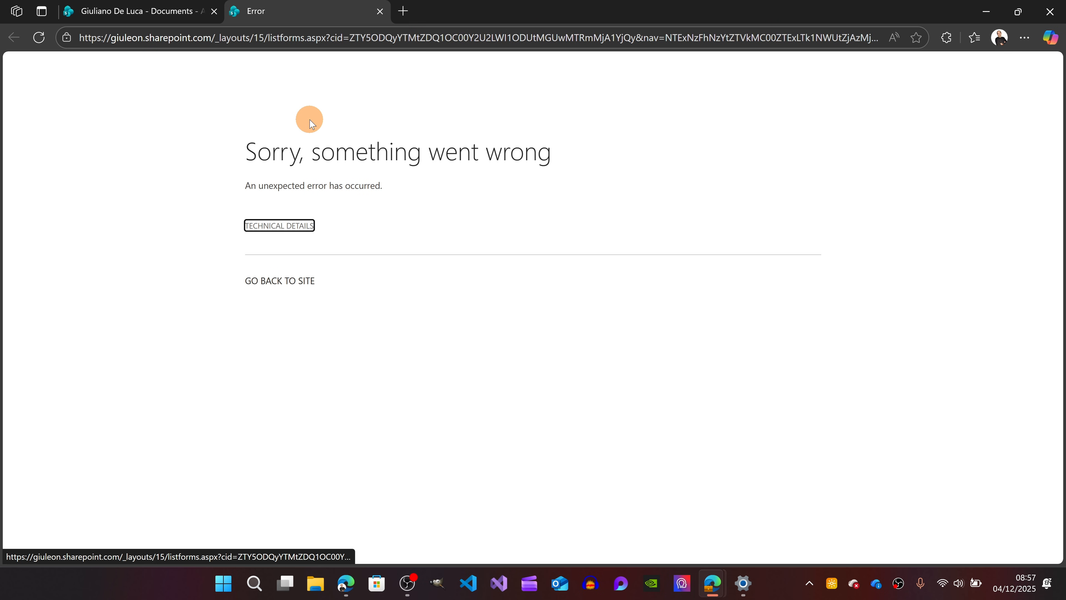
left_click(380, 12)
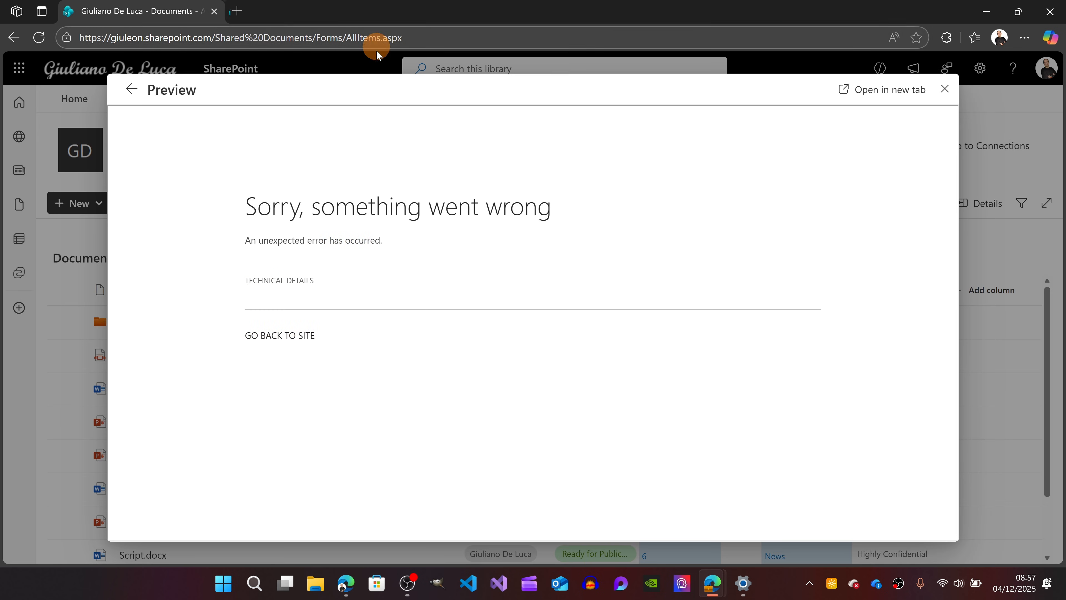
left_click(138, 90)
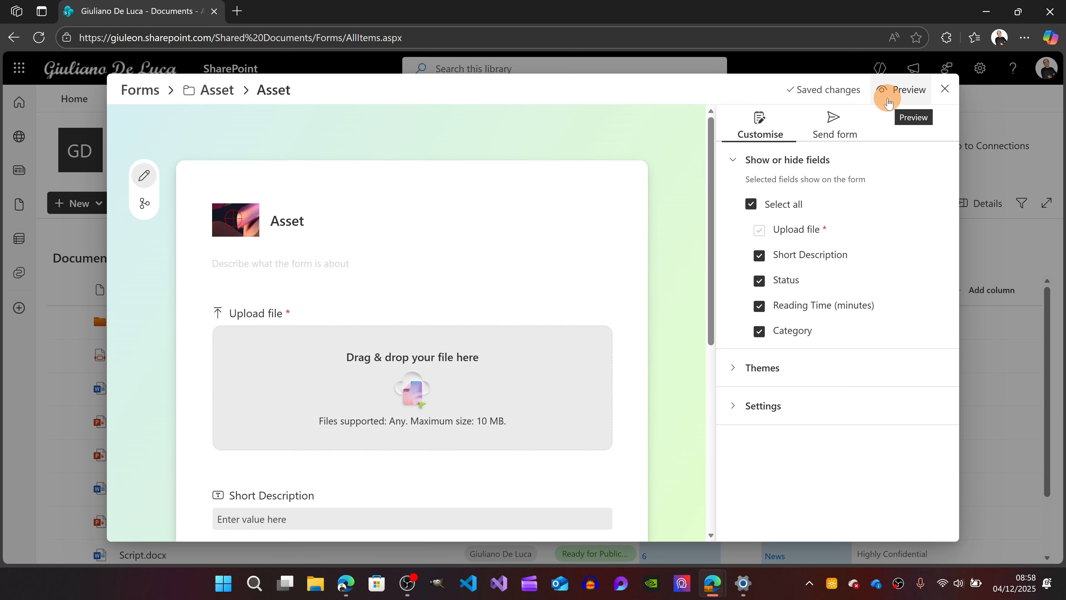
Copy the form's response link again and open the branching rules for its fields
left_click(842, 133)
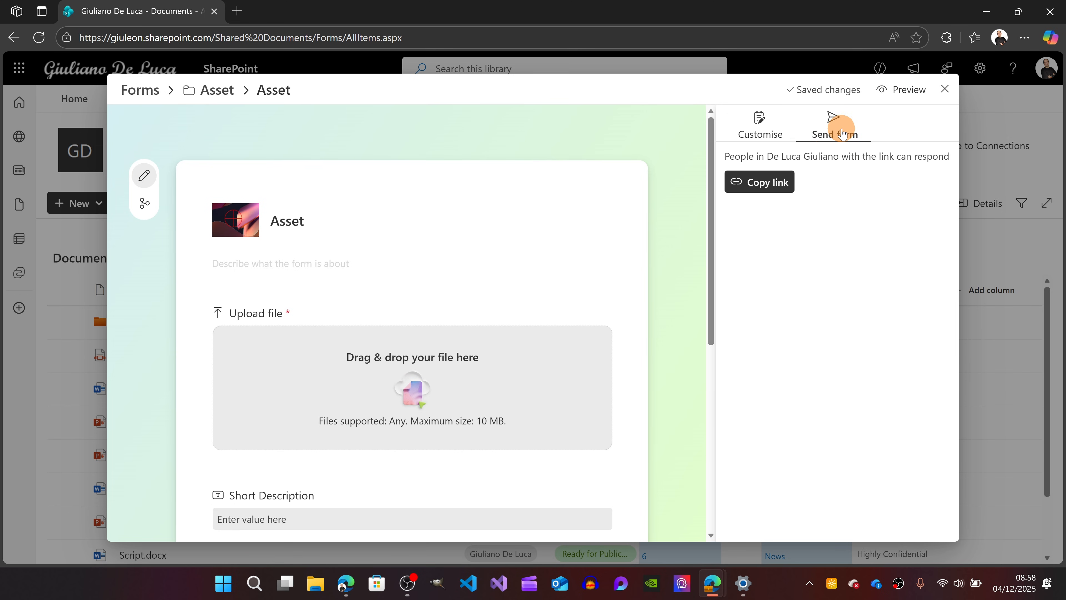
left_click(759, 187)
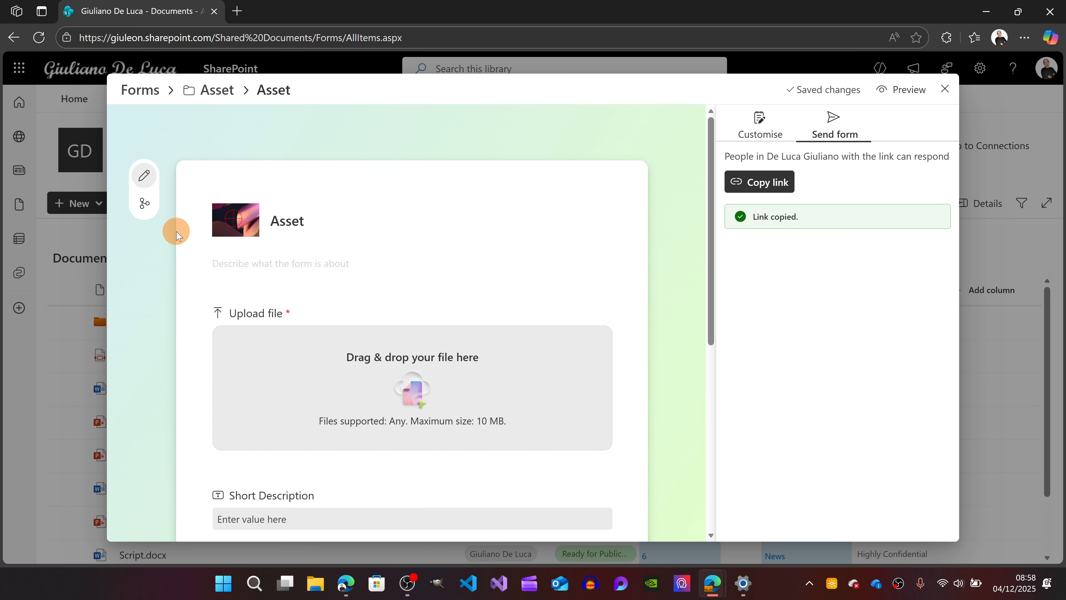
left_click(144, 210)
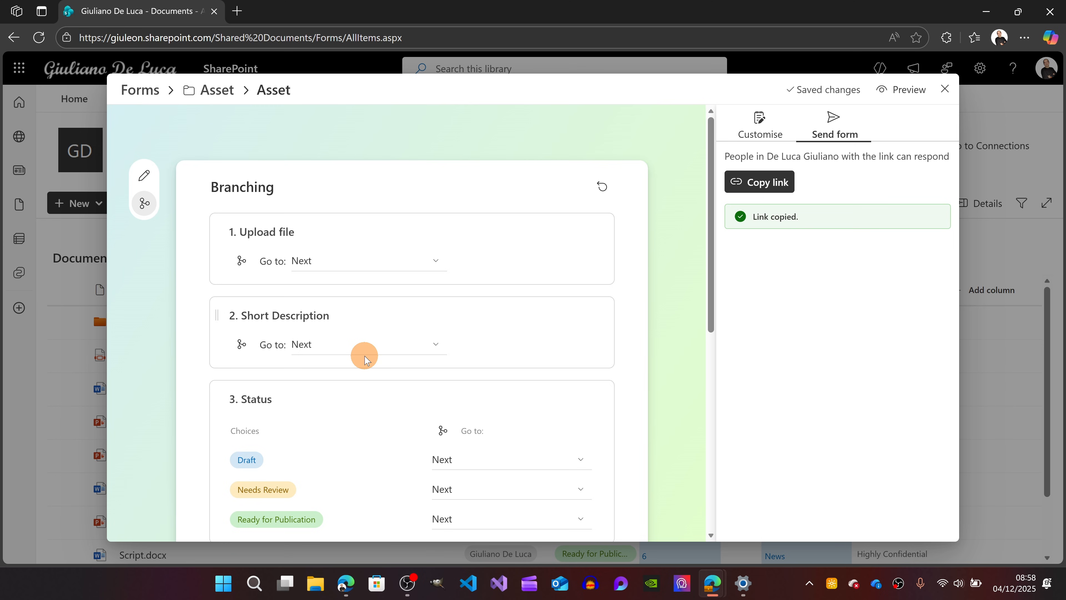
scroll(364, 359, "down", 2)
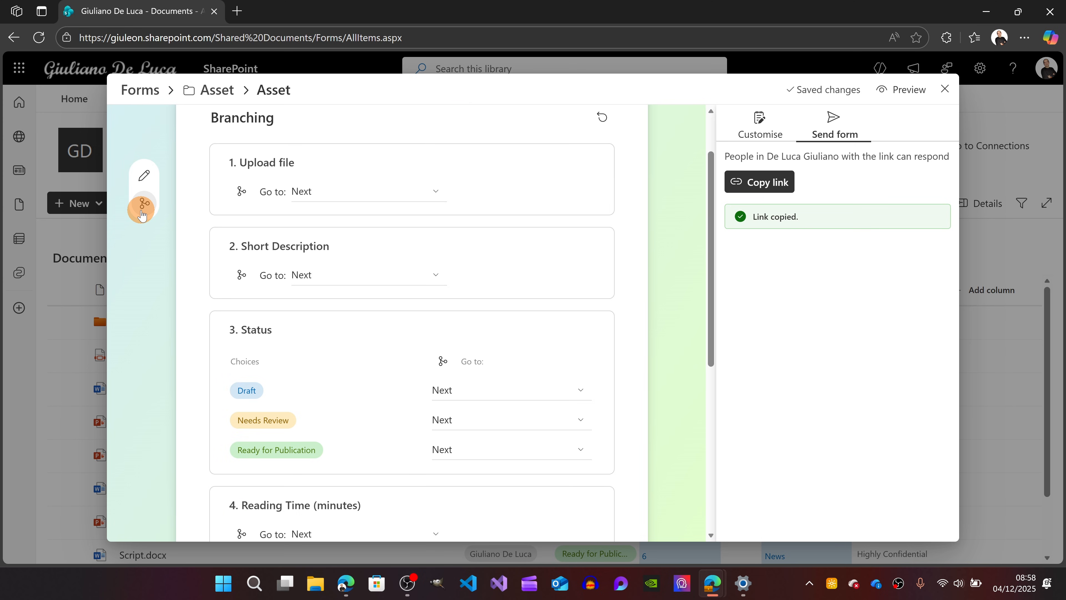
Review the Asset form's branching rules, close the form editor, and check the contents of the Asset folder
scroll(338, 345, "down", 2)
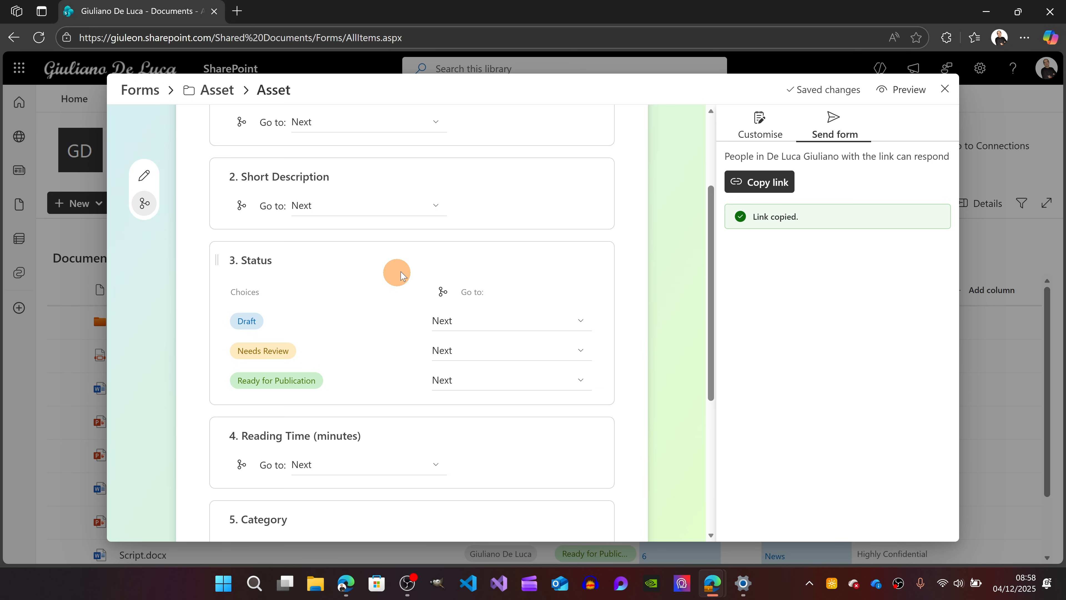
left_click(145, 175)
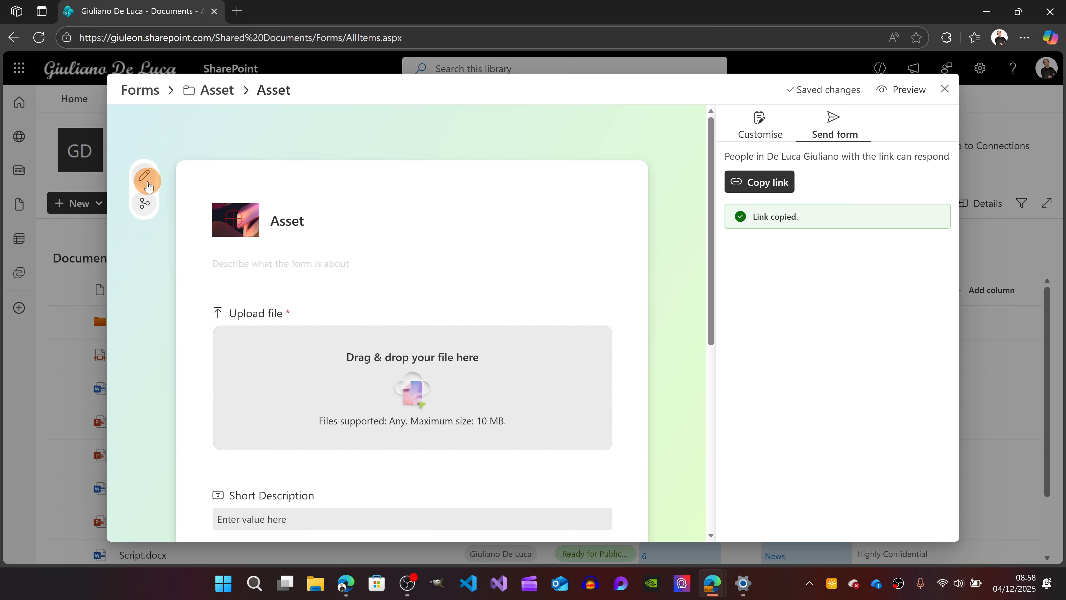
left_click(947, 90)
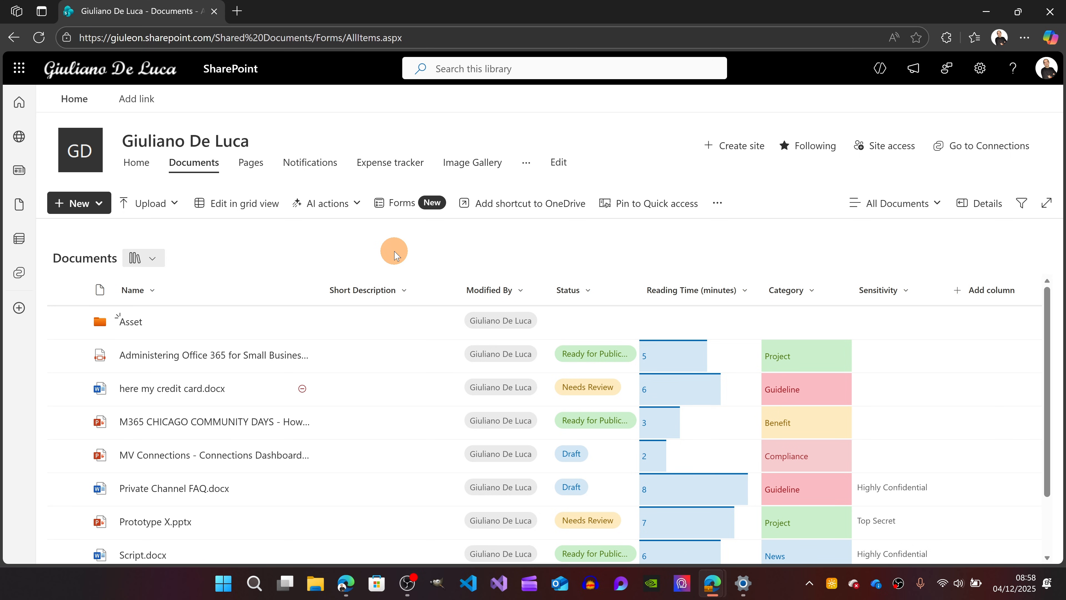
left_click(137, 326)
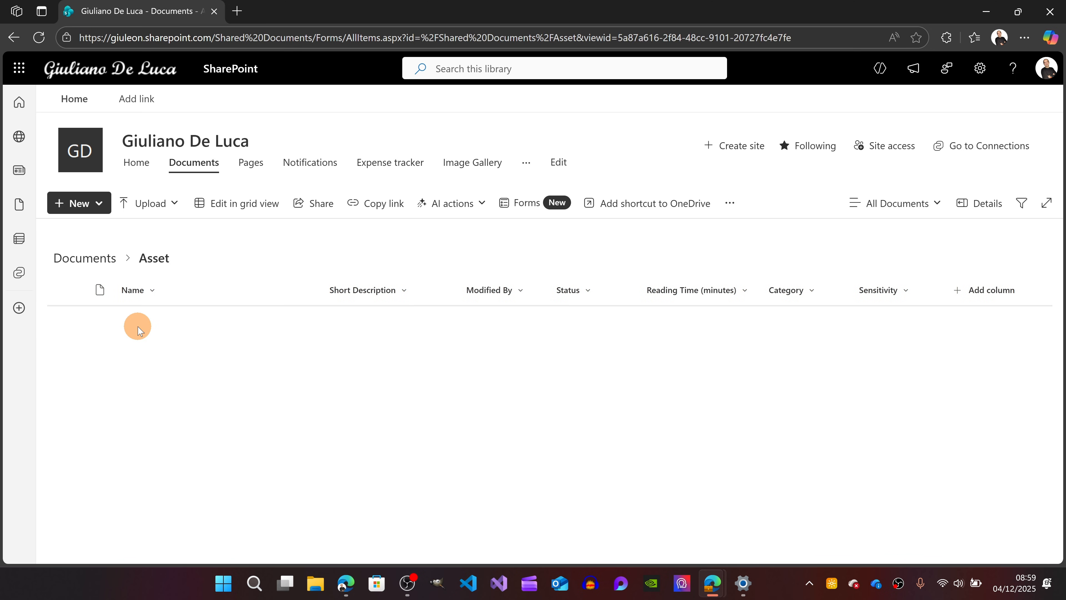
left_click(86, 257)
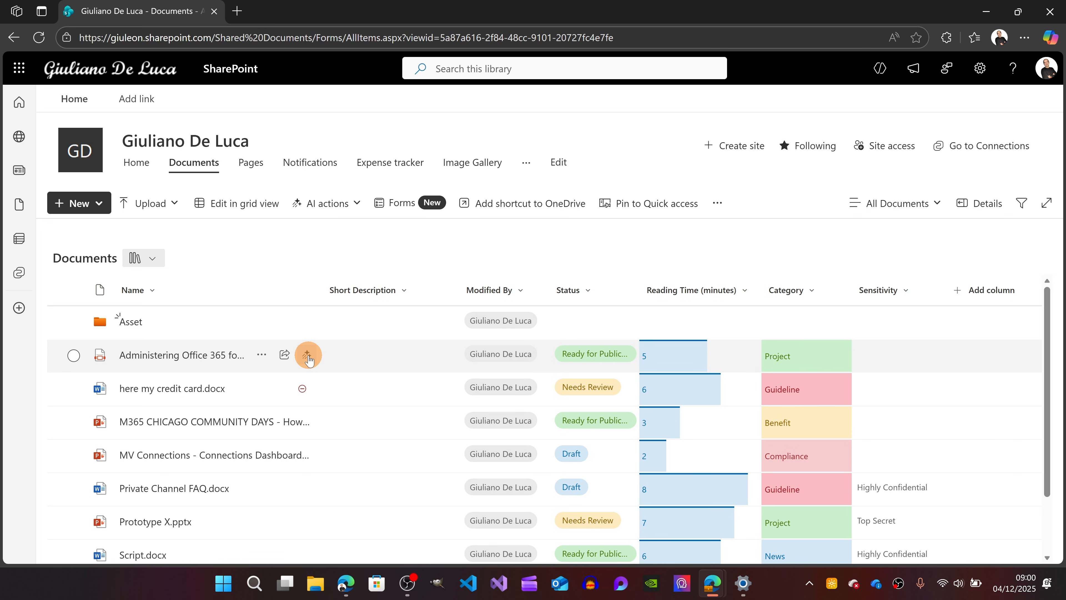
Generate an AI summary of Administering Office 365 for Small Businesses Jump Start.pdf and copy it
left_click(308, 356)
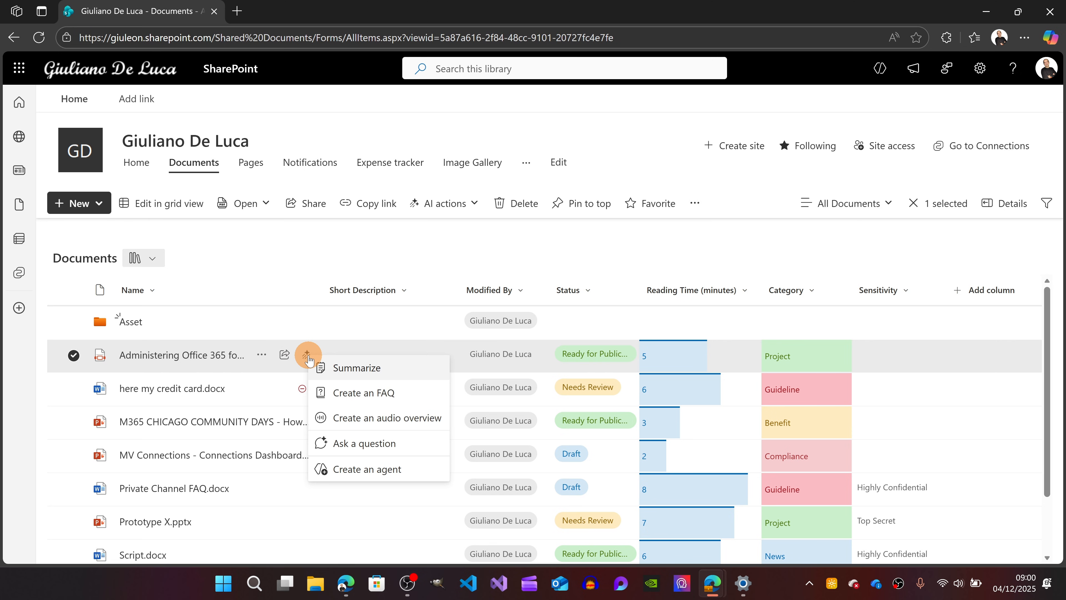
left_click(357, 394)
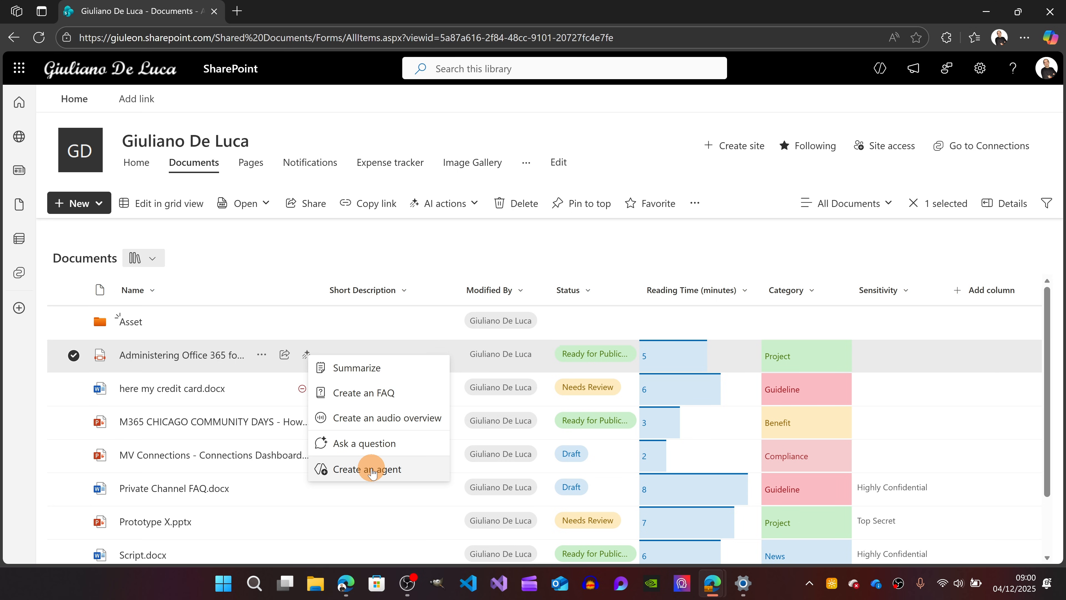
left_click(354, 377)
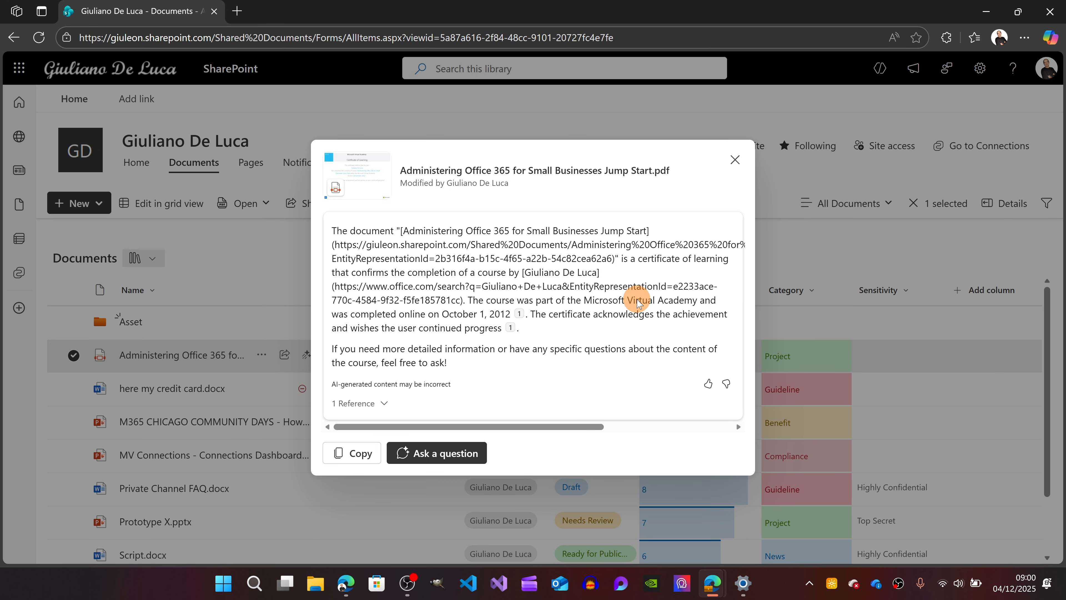
left_click(351, 454)
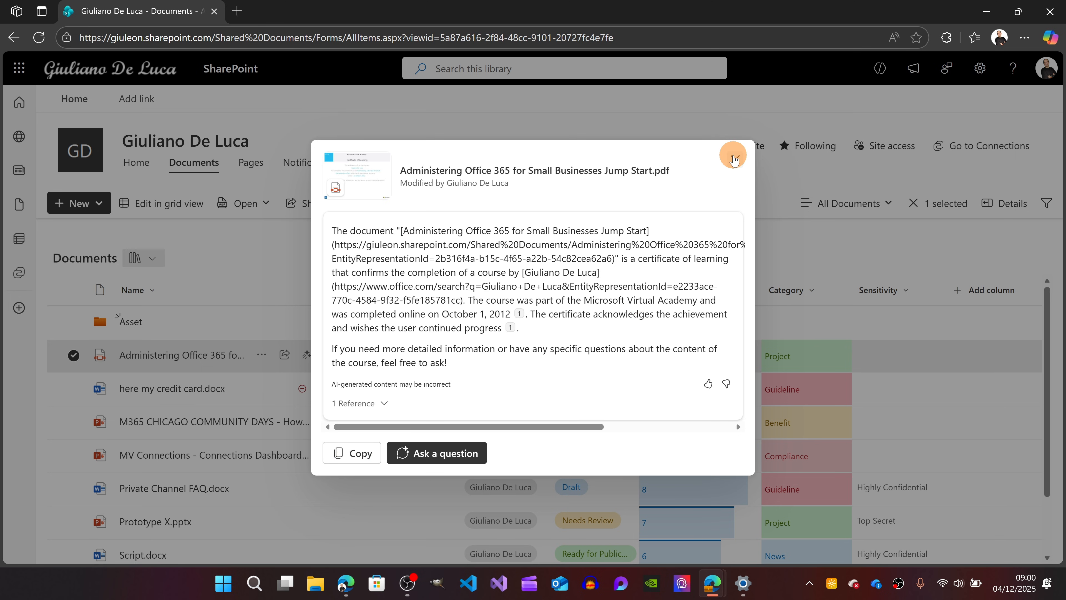
left_click(735, 159)
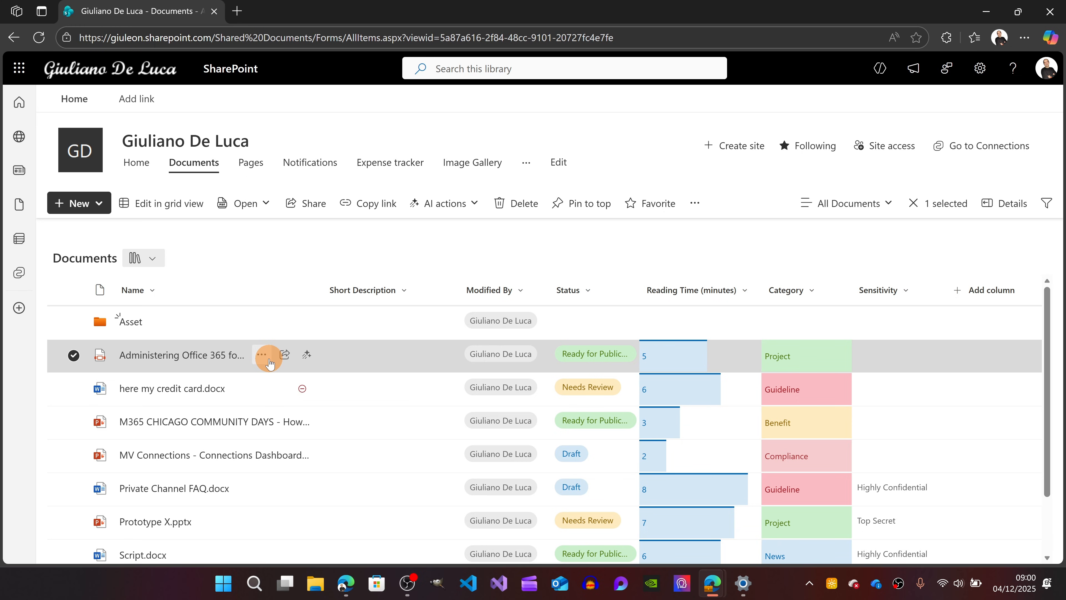
Open the properties of the Administering Office 365 PDF and paste the copied summary into its Short Description
left_click(261, 356)
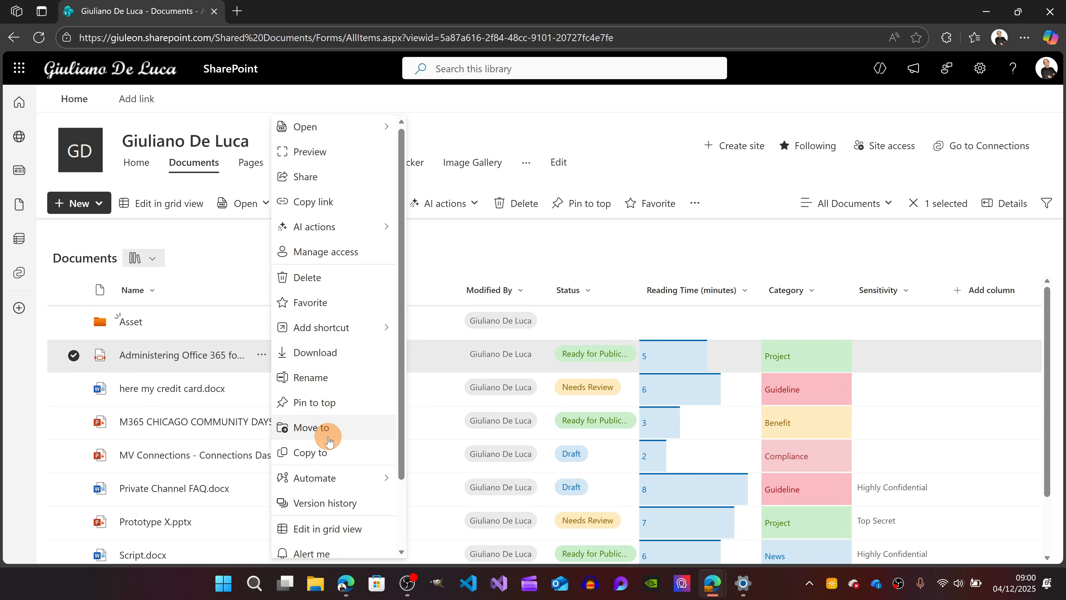
scroll(326, 431, "down", 2)
mouse_move(333, 546)
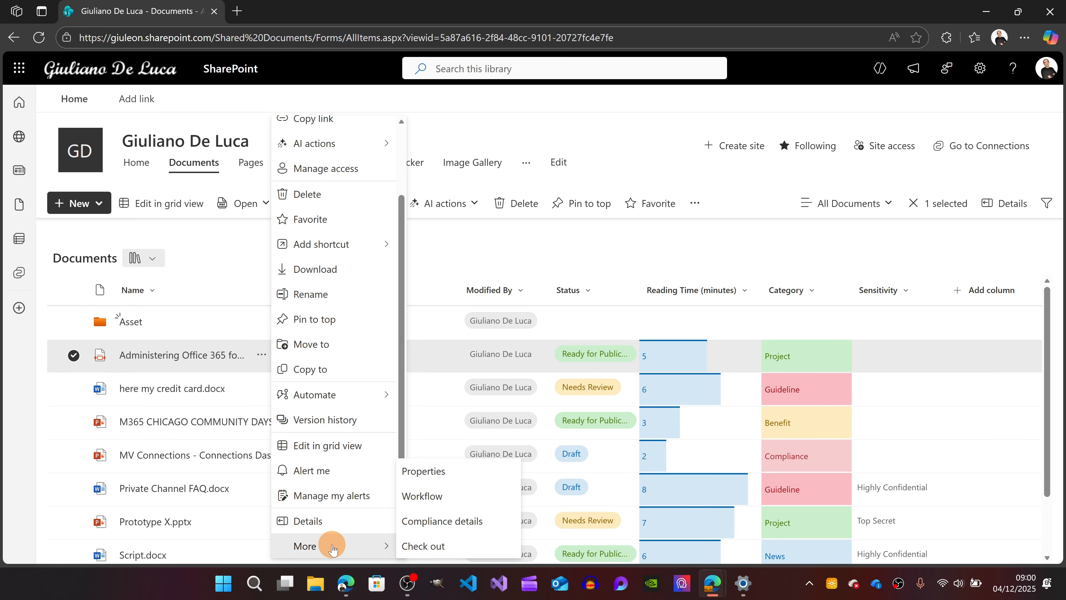
left_click(423, 471)
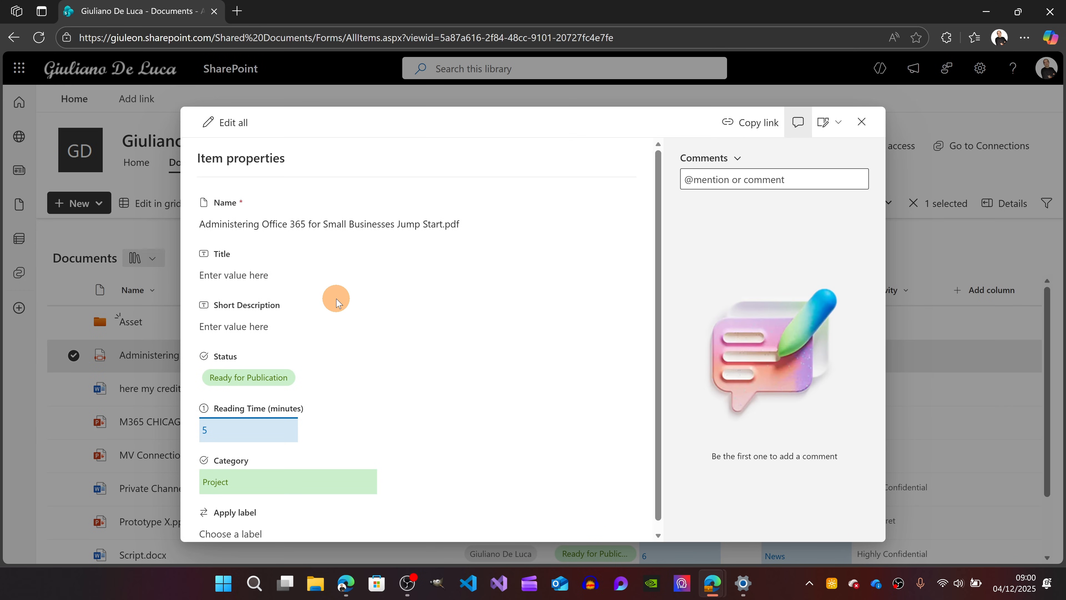
scroll(303, 291, "down", 1)
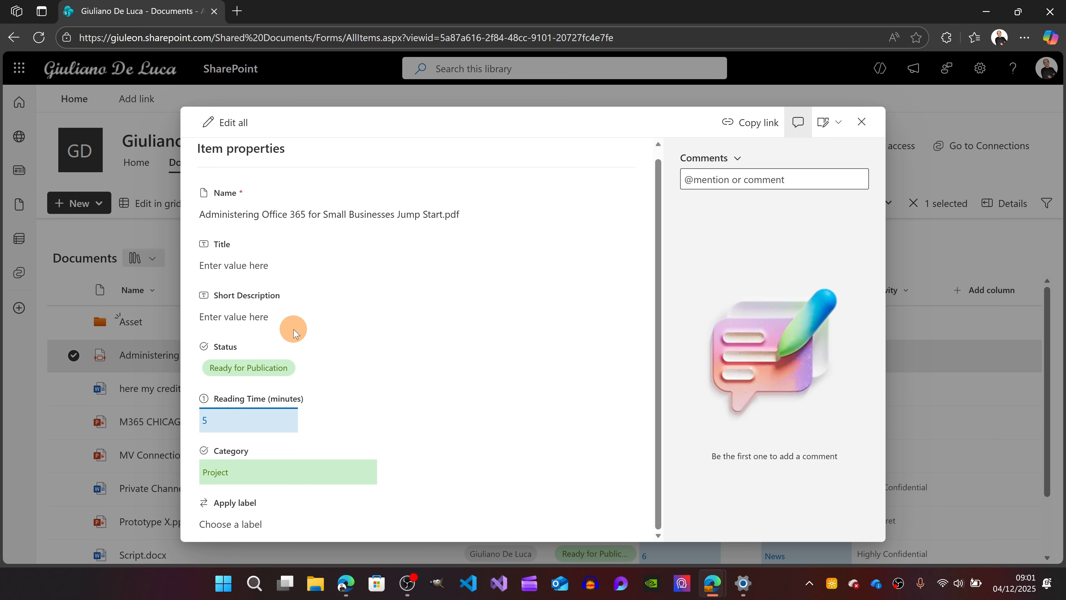
left_click(284, 322)
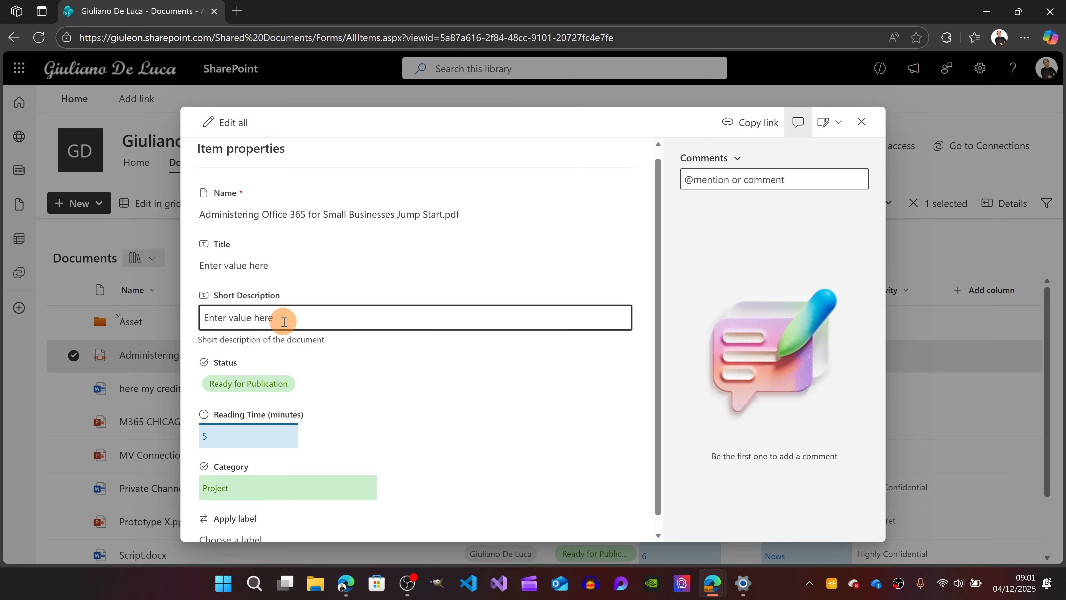
key("ctrl+v")
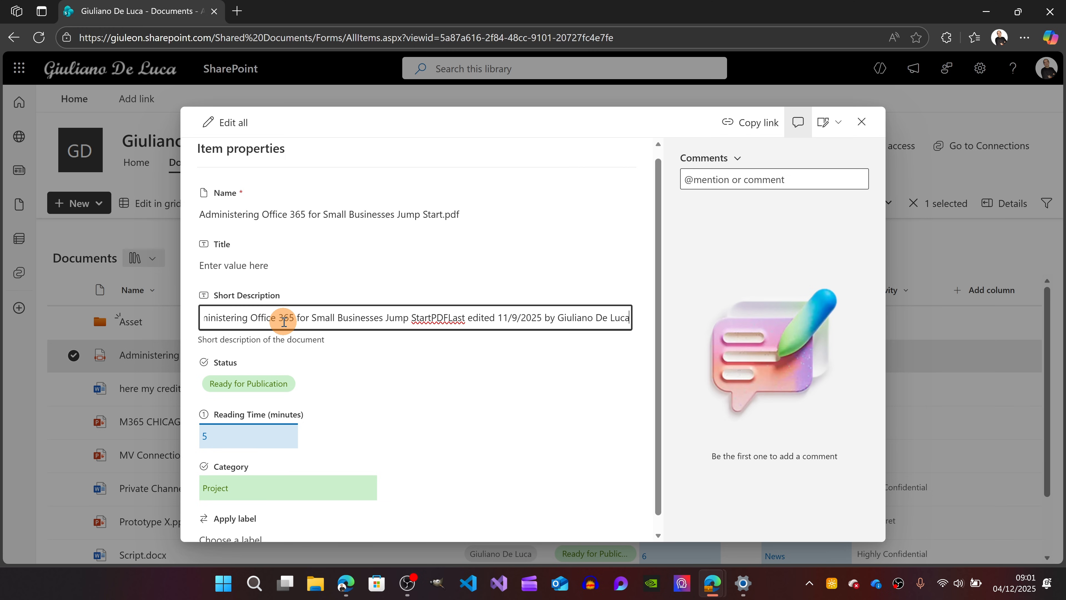
Delete the closing remarks, AI notice and reference details after "continued progress 1" in the Short Description
key("ctrl+shift+Left")
key("ctrl+shift+Left")
key("ctrl+shift+Left")
key("ctrl+shift+Left")
key("ctrl+shift+Left")
key("ctrl+shift+Left")
key("ctrl+shift+Left")
key("ctrl+shift+Left")
key("ctrl+shift+Left")
key("ctrl+shift+Left")
key("ctrl+shift+Left")
key("ctrl+shift+Left")
key("ctrl+shift+Left")
key("ctrl+shift+Left")
key("ctrl+shift+Left")
key("ctrl+shift+Left")
key("ctrl+shift+Left")
key("ctrl+shift+Left")
key("ctrl+shift+Left")
key("ctrl+shift+Left")
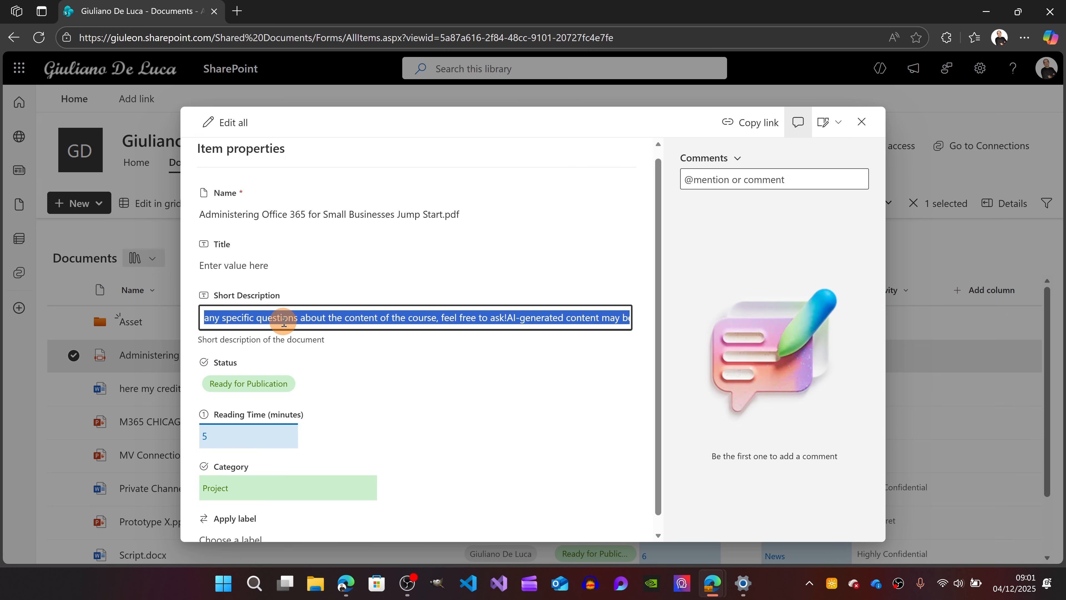
key("ctrl+shift+Left")
key("ctrl+shift+Left")
key("ctrl+shift+Left")
key("ctrl+shift+Left")
key("ctrl+shift+Left")
key("ctrl+shift+Left")
key("ctrl+shift+Left")
key("ctrl+shift+Left")
key("ctrl+shift+Left")
key("ctrl+shift+Left")
key("BackSpace")
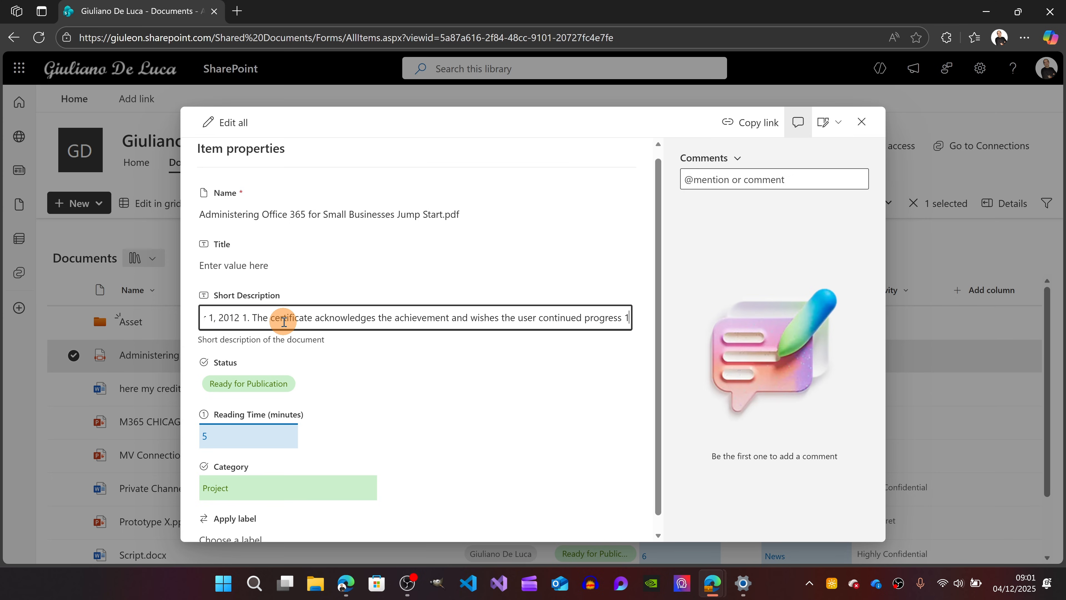
Remove the "Copilot said:" prefix and the quotation mark and bracket before the document title in the Short Description
key("ctrl+shift+Left")
key("ctrl+shift+Left")
key("ctrl+shift+Left")
key("ctrl+shift+Left")
key("ctrl+shift+Left")
key("ctrl+shift+Left")
key("ctrl+shift+Left")
key("ctrl+shift+Left")
key("ctrl+shift+Left")
key("ctrl+shift+Left")
key("ctrl+shift+Left")
key("ctrl+shift+Left")
key("ctrl+shift+Left")
key("ctrl+shift+Left")
key("ctrl+shift+Left")
key("ctrl+shift+Left")
key("ctrl+shift+Left")
key("ctrl+shift+Left")
key("ctrl+shift+Left")
key("ctrl+shift+Left")
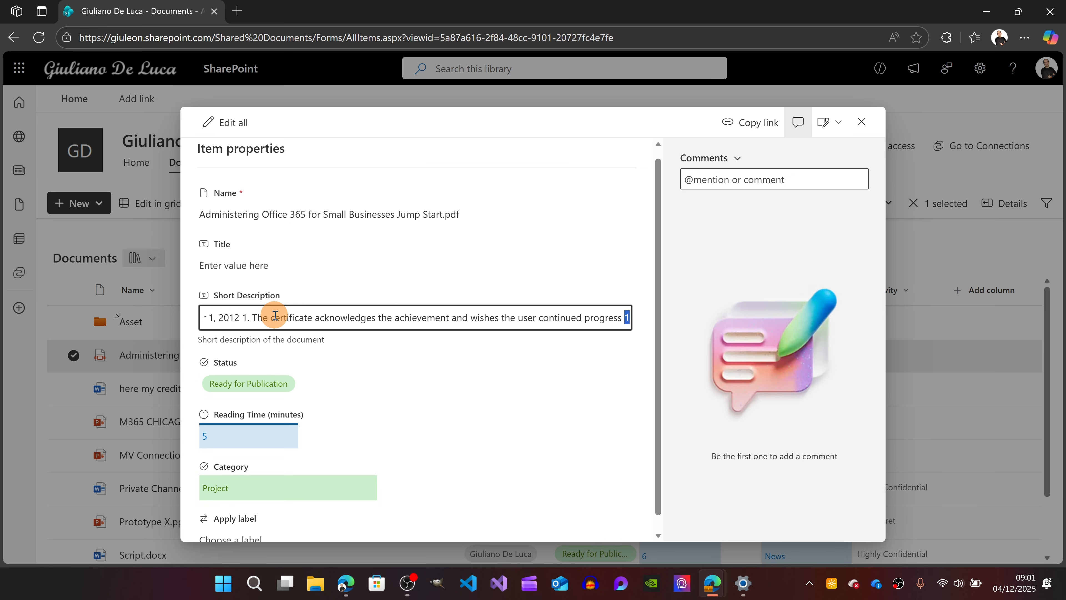
key("ctrl+shift+Left")
key("ctrl+shift+Left")
key("ctrl+shift+Left")
key("ctrl+shift+Left")
key("ctrl+shift+Left")
key("ctrl+shift+Left")
key("ctrl+shift+Left")
key("ctrl+shift+Left")
key("ctrl+shift+Left")
key("ctrl+shift+Left")
key("ctrl+shift+Left")
key("ctrl+shift+Left")
key("ctrl+shift+Left")
key("ctrl+shift+Left")
key("ctrl+shift+Left")
key("ctrl+shift+Left")
key("ctrl+shift+Left")
key("ctrl+shift+Left")
key("ctrl+shift+Left")
key("ctrl+shift+Left")
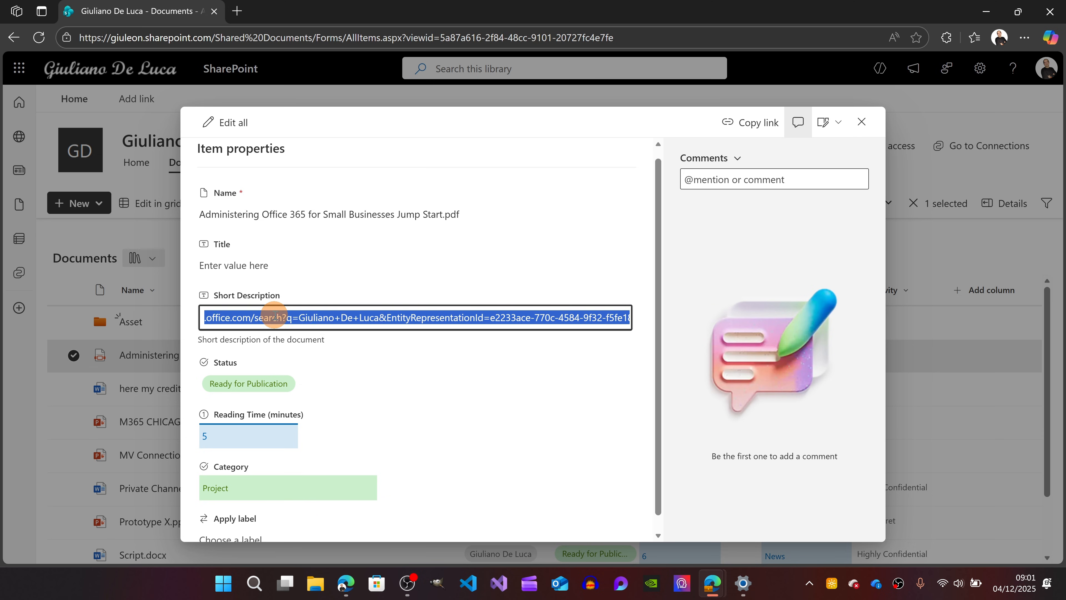
key("ctrl+shift+Left")
key("ctrl+shift+Left")
key("ctrl+shift+Left")
key("ctrl+shift+Left")
key("ctrl+shift+Left")
key("ctrl+shift+Left")
key("ctrl+shift+Left")
key("ctrl+shift+Left")
key("ctrl+shift+Left")
key("ctrl+shift+Left")
key("ctrl+shift+Left")
key("ctrl+shift+Left")
key("ctrl+shift+Left")
key("ctrl+shift+Left")
key("ctrl+shift+Left")
key("ctrl+shift+Left")
key("ctrl+shift+Left")
key("ctrl+shift+Left")
key("ctrl+shift+Left")
key("ctrl+shift+Left")
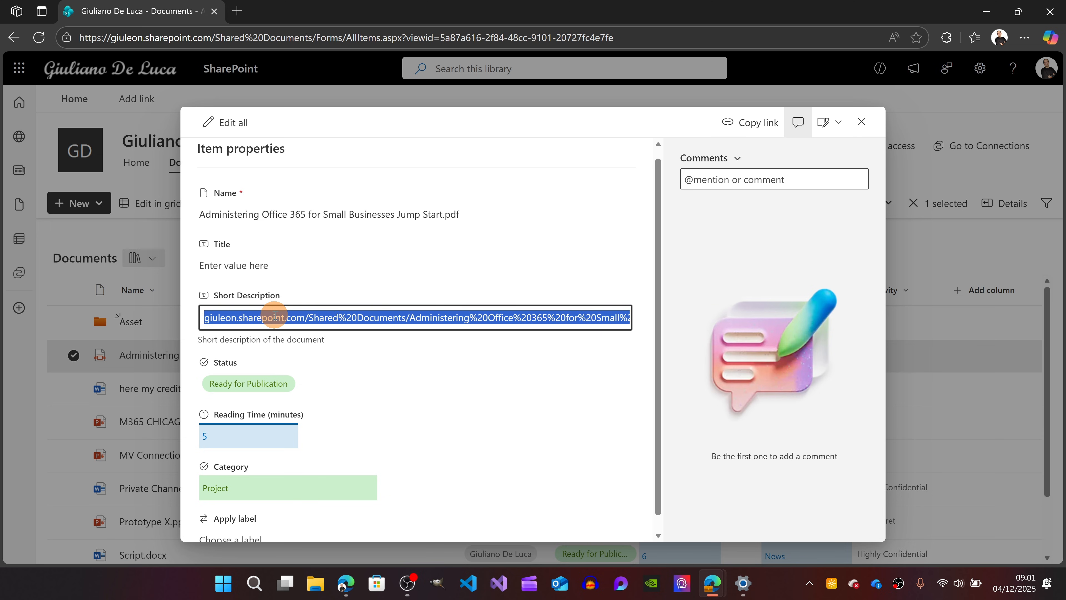
key("ctrl+shift+Right")
key("ctrl+shift+Right")
key("ctrl+shift+Right")
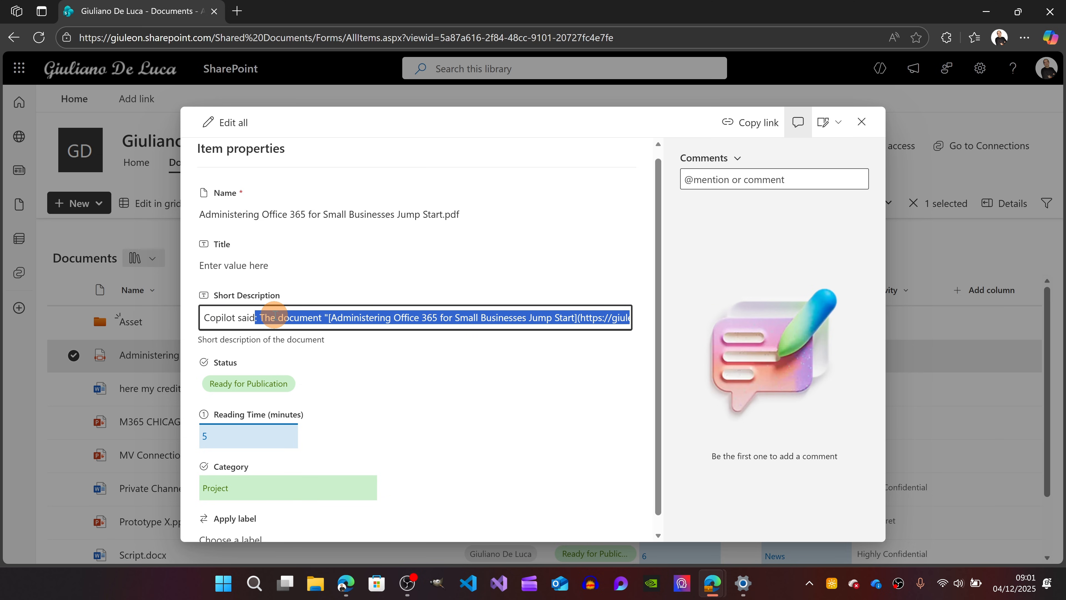
key("Left")
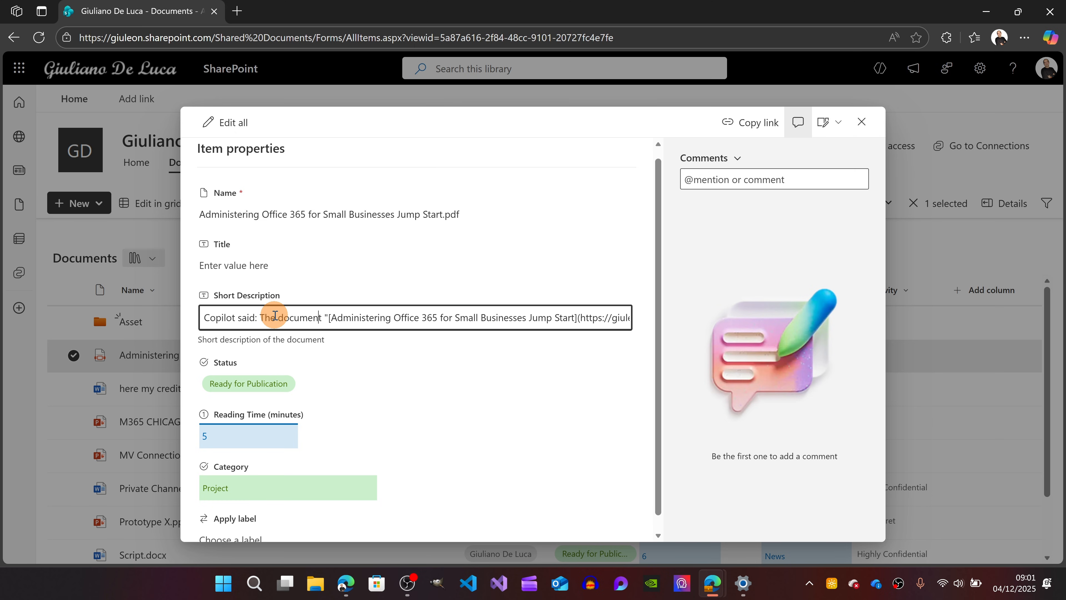
key("ctrl+shift+Left")
key("ctrl+shift+Left")
key("BackSpace")
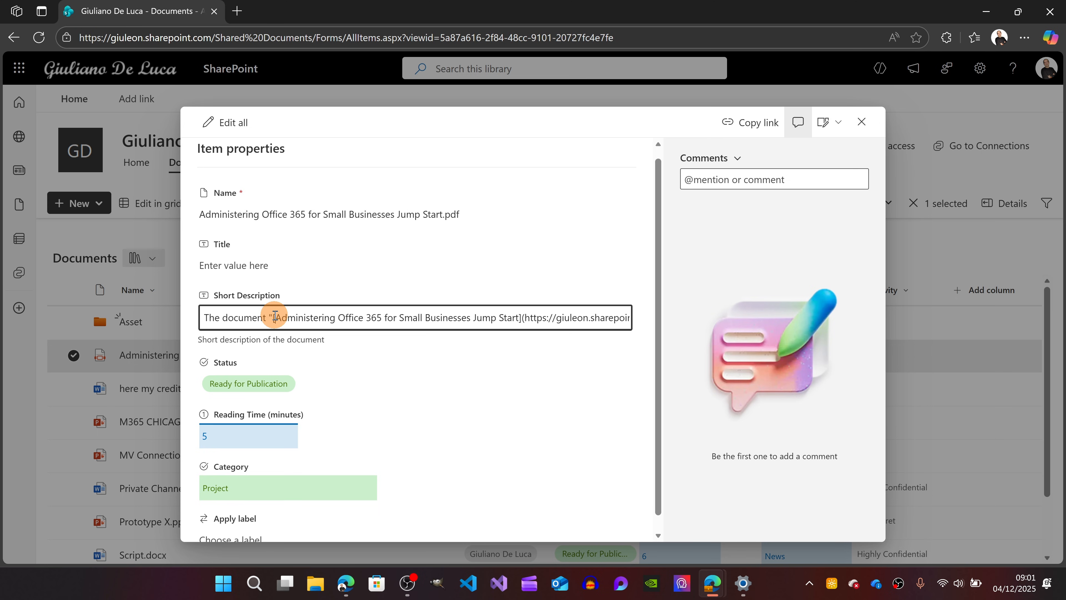
key("BackSpace")
key("BackSpace")
Delete the bracketed web link and closing quotation mark after "Administering Office 365 for Small Businesses Jump Start" in the Short Description
key("ctrl+Right")
key("ctrl+Right")
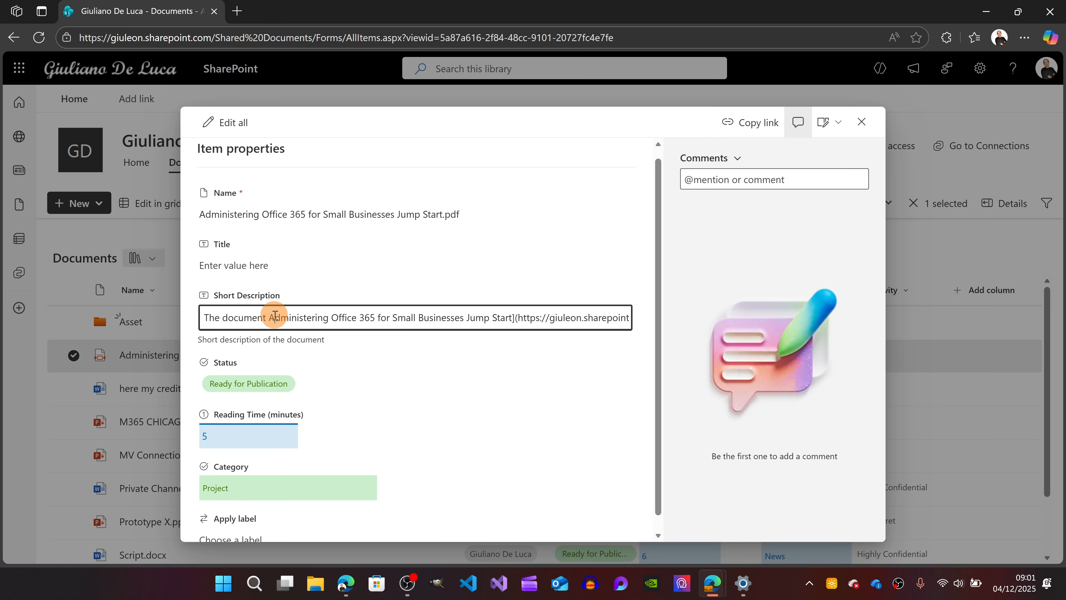
key("ctrl+Right")
key("ctrl+Right")
key("ctrl+Right")
key("ctrl+shift+Right")
key("ctrl+shift+Right")
key("ctrl+shift+Right")
key("ctrl+shift+Right")
key("ctrl+shift+Right")
key("ctrl+shift+Right")
key("ctrl+shift+Right")
key("ctrl+shift+Right")
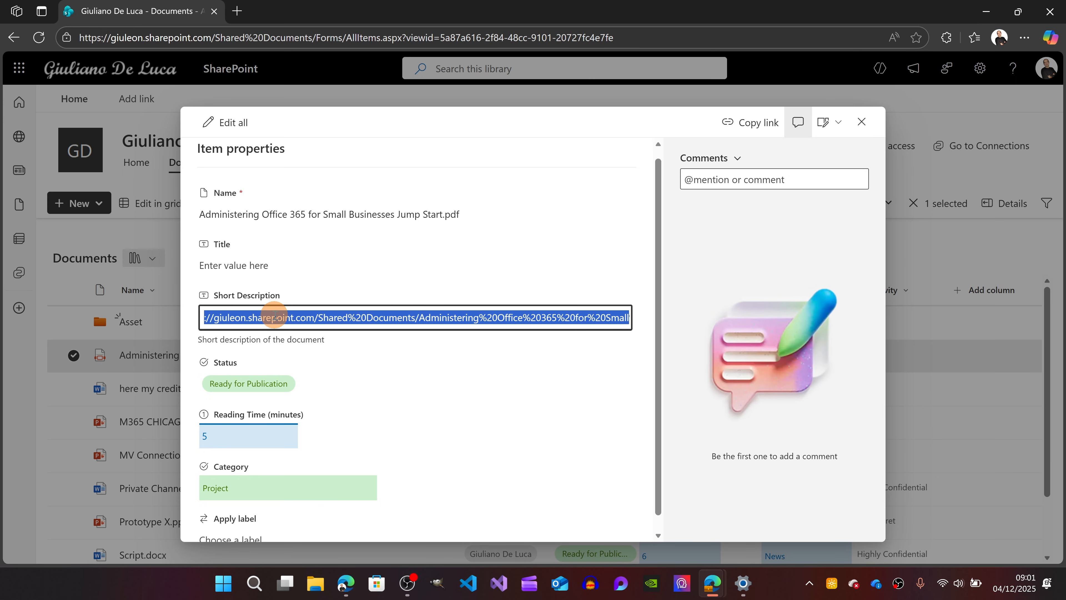
key("Delete")
key("Delete")
key("Delete")
key("Delete")
key("Delete")
key("Delete")
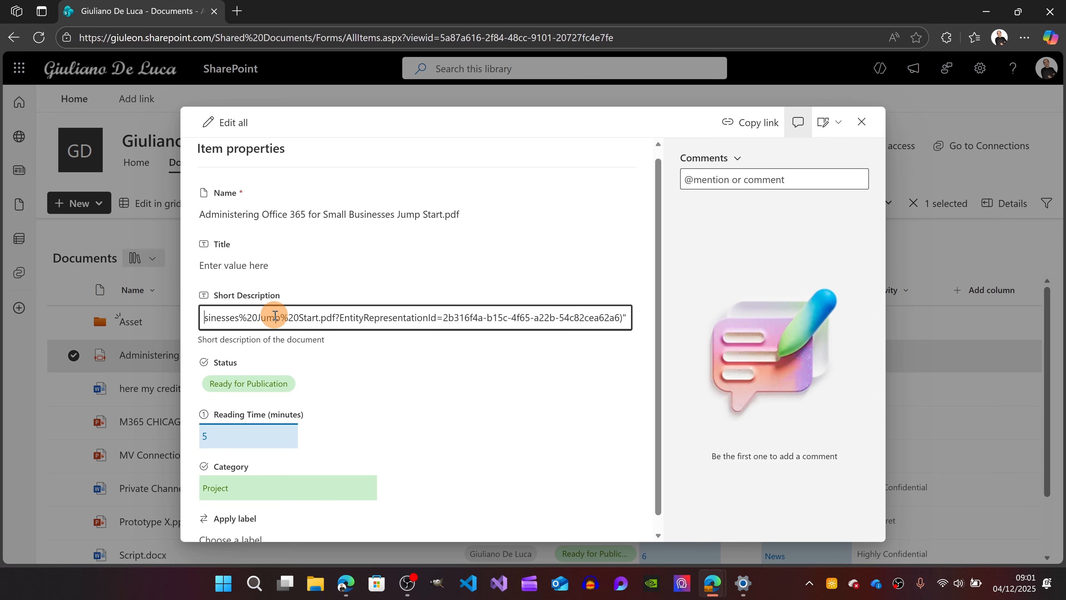
key("ctrl+shift+Right")
key("ctrl+shift+Right")
key("ctrl+shift+Right")
key("ctrl+shift+Right")
key("ctrl+shift+Right")
key("ctrl+shift+Right")
key("ctrl+shift+Right")
key("ctrl+shift+Right")
key("ctrl+shift+Right")
key("ctrl+shift+Right")
key("ctrl+shift+Right")
key("ctrl+shift+Right")
key("ctrl+shift+Right")
key("ctrl+shift+Right")
key("ctrl+shift+Right")
key("ctrl+shift+Right")
key("ctrl+shift+Right")
key("ctrl+shift+Right")
key("Delete")
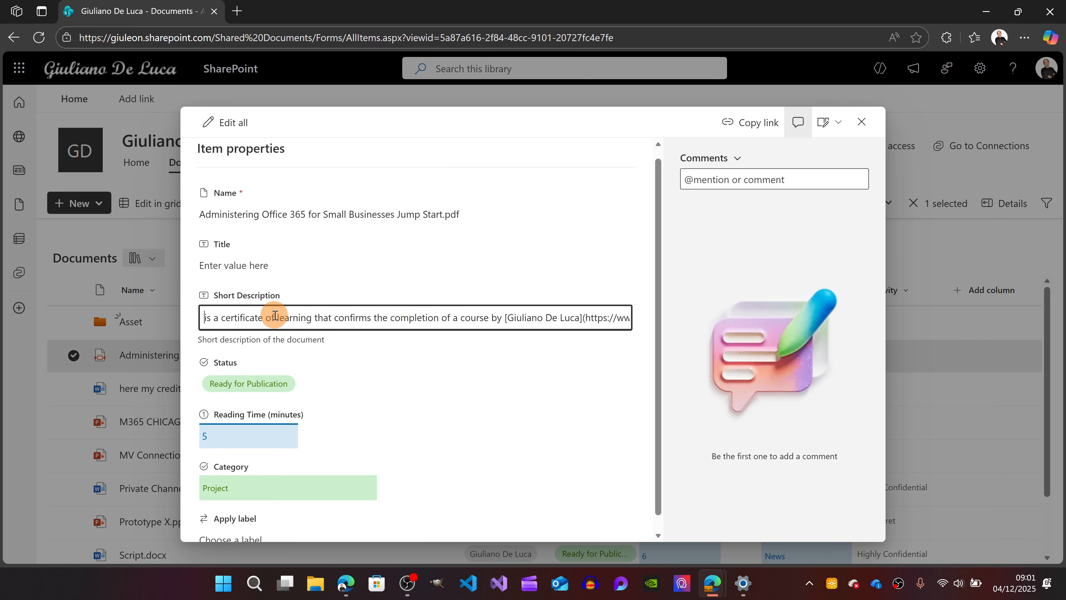
key("ctrl+shift+Right")
key("Home")
type("It")
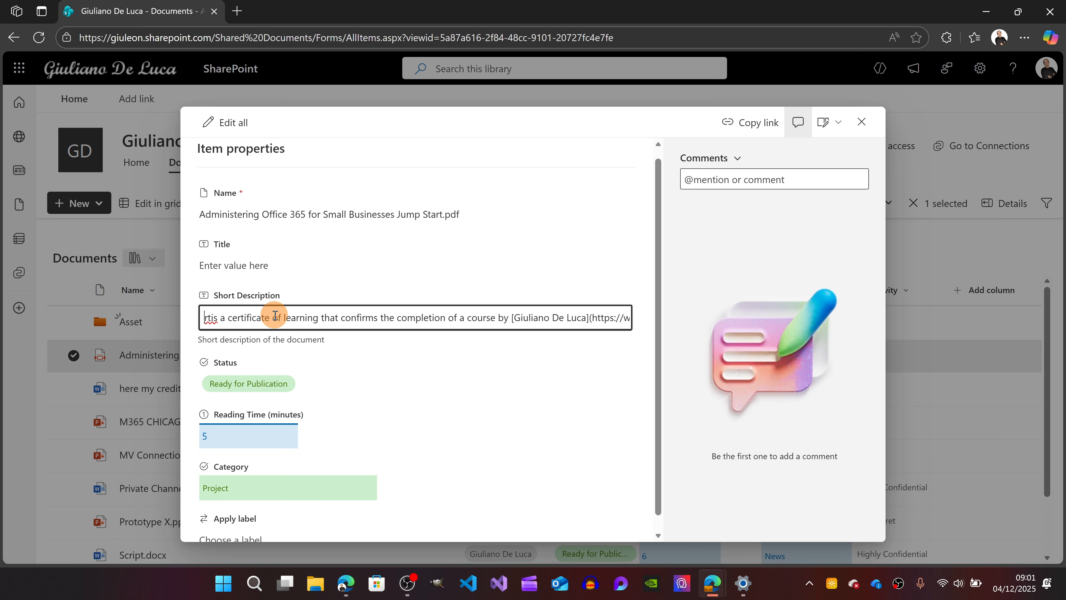
key("Right")
key("Right")
key("Right")
key("Right")
key("Right")
key("Right")
key("Right")
key("Right")
key("Right")
key("Right")
key("Right")
key("Right")
key("Right")
key("Right")
key("Right")
key("Right")
key("Right")
key("Right")
key("Right")
key("Right")
key("ctrl+shift+Delete")
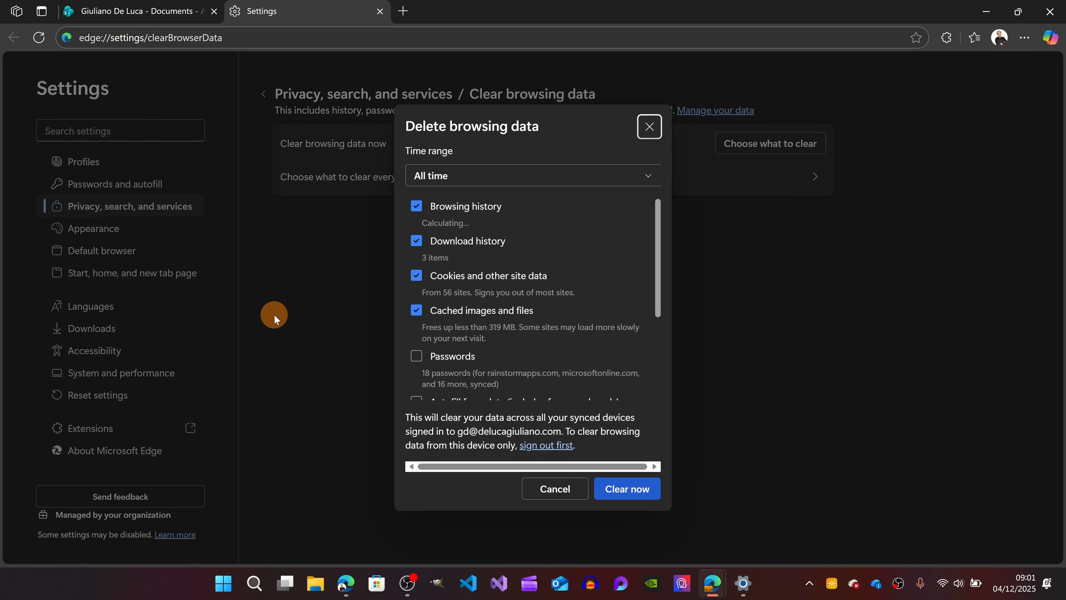
key("super+Tab")
key("Escape")
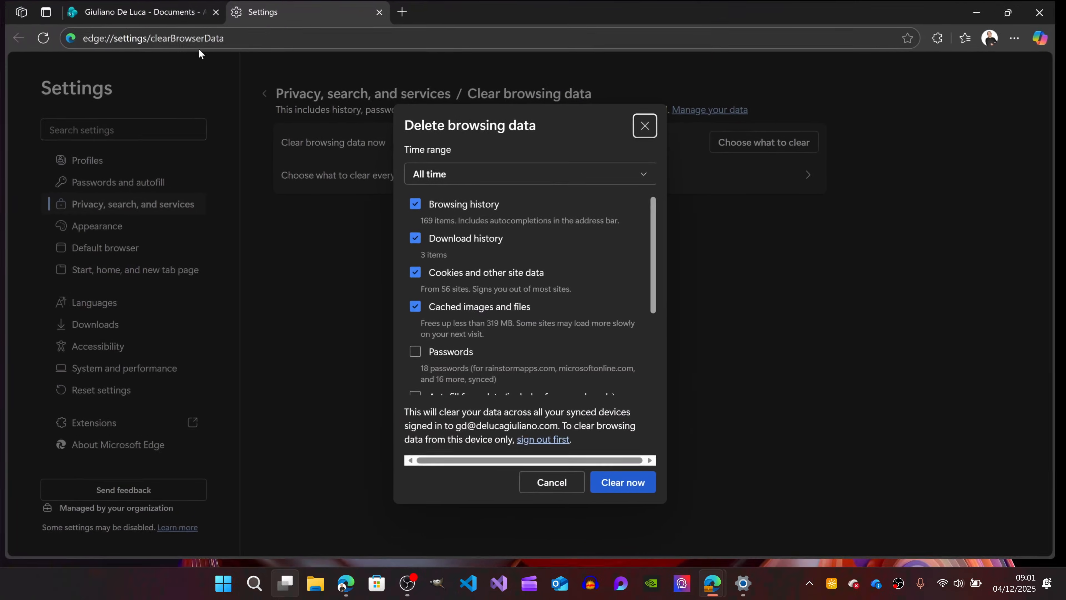
left_click(114, 17)
Delete all text after "confirms the completion of a course" in the Short Description, including the linked name and remaining sentences
left_click(529, 317)
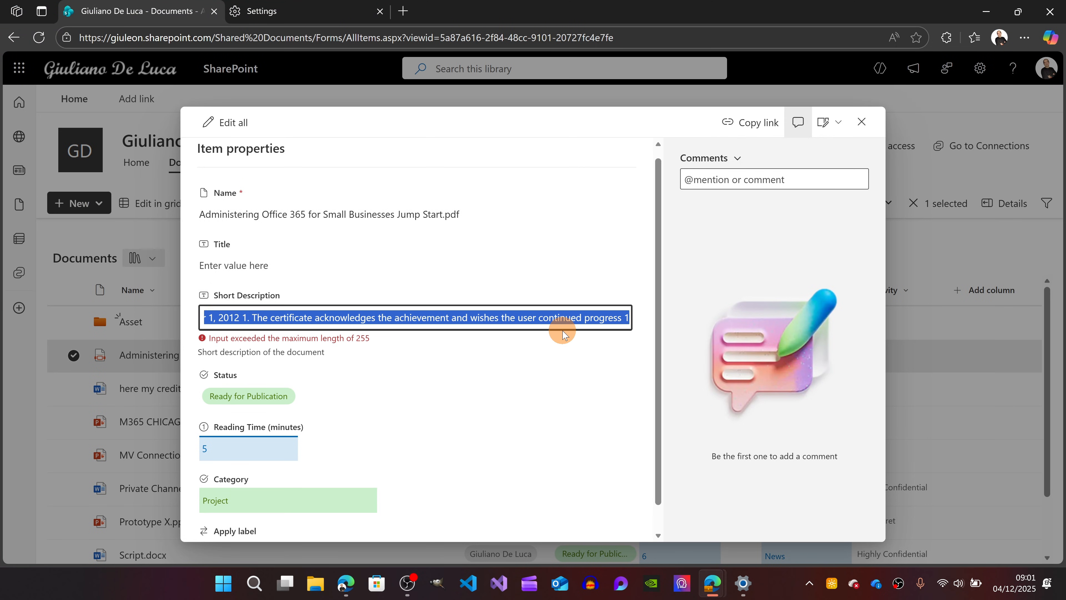
key("ctrl+shift+Left")
key("ctrl+shift+Left")
key("ctrl+shift+Left")
key("ctrl+shift+Left")
key("ctrl+shift+Left")
key("ctrl+shift+Left")
key("ctrl+shift+Left")
key("ctrl+shift+Left")
key("ctrl+shift+Left")
key("ctrl+shift+Left")
key("ctrl+shift+Left")
key("ctrl+shift+Left")
key("ctrl+shift+Left")
key("ctrl+shift+Left")
key("ctrl+shift+Left")
key("BackSpace")
key("ctrl+shift+Left")
key("ctrl+shift+Left")
key("ctrl+shift+Left")
key("ctrl+shift+Left")
key("ctrl+shift+Left")
key("ctrl+shift+Left")
key("ctrl+shift+Left")
key("ctrl+shift+Left")
key("ctrl+shift+Left")
key("ctrl+shift+Left")
key("ctrl+shift+Left")
key("ctrl+shift+Left")
key("ctrl+shift+Left")
key("ctrl+shift+Left")
key("ctrl+shift+Left")
key("ctrl+shift+Left")
key("ctrl+shift+Left")
key("ctrl+shift+Left")
key("ctrl+shift+Left")
key("ctrl+shift+Left")
key("ctrl+shift+Left")
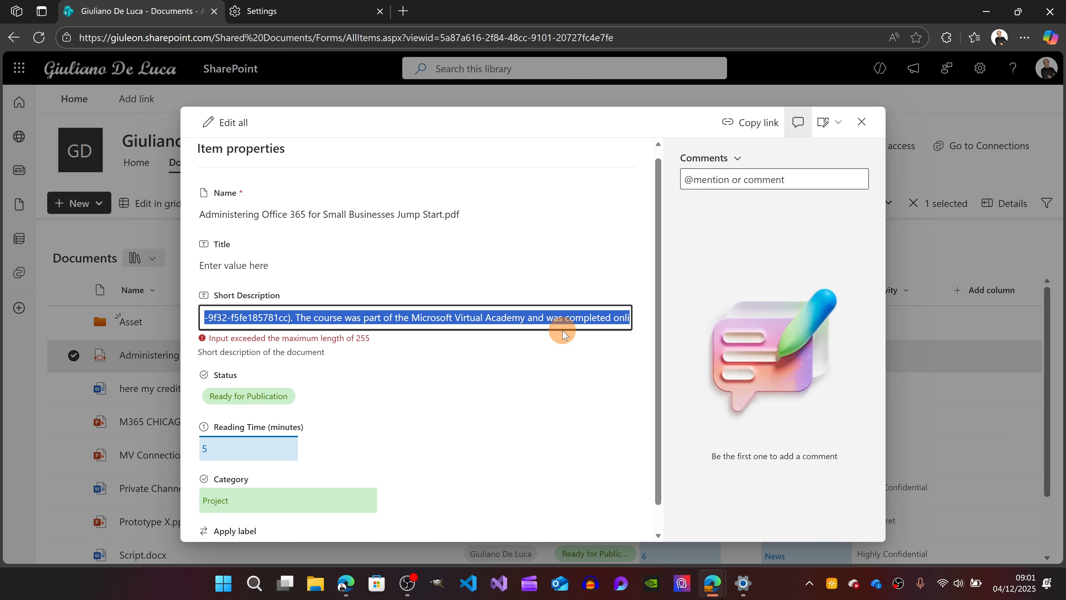
key("ctrl+shift+Right")
key("ctrl+shift+Right")
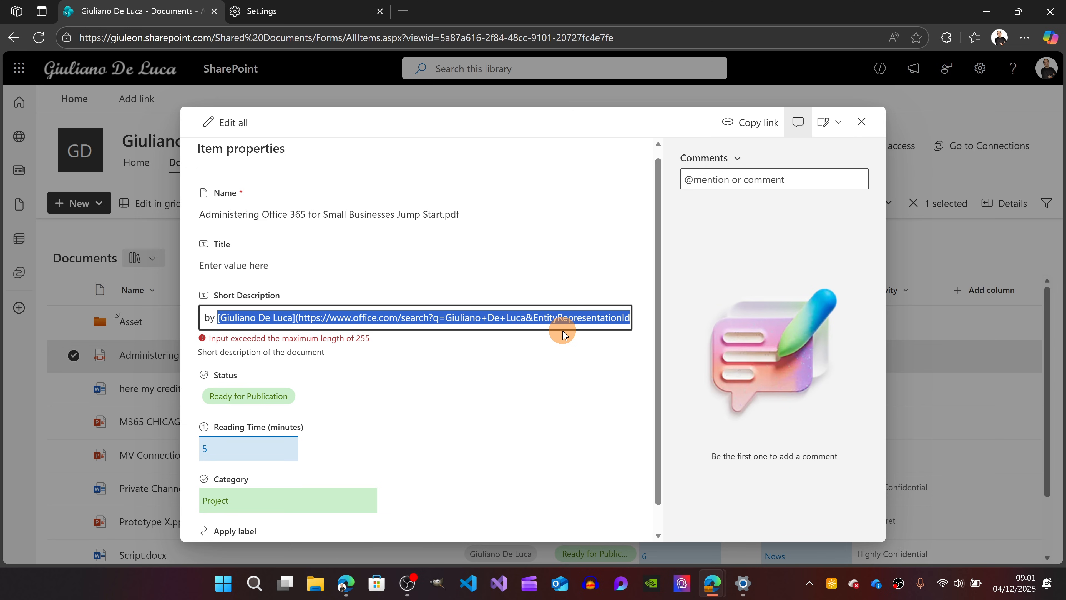
key("BackSpace")
key("BackSpace")
key("BackSpace")
key("BackSpace")
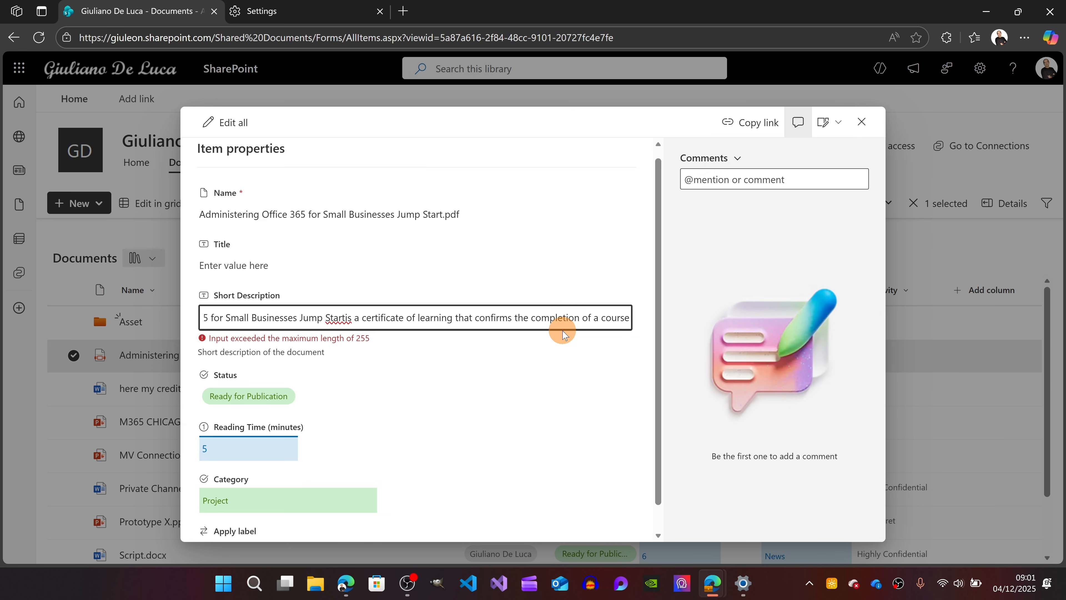
Insert a space between "Start" and "is" in the Short Description, save the field, and close the item properties
left_click(348, 318)
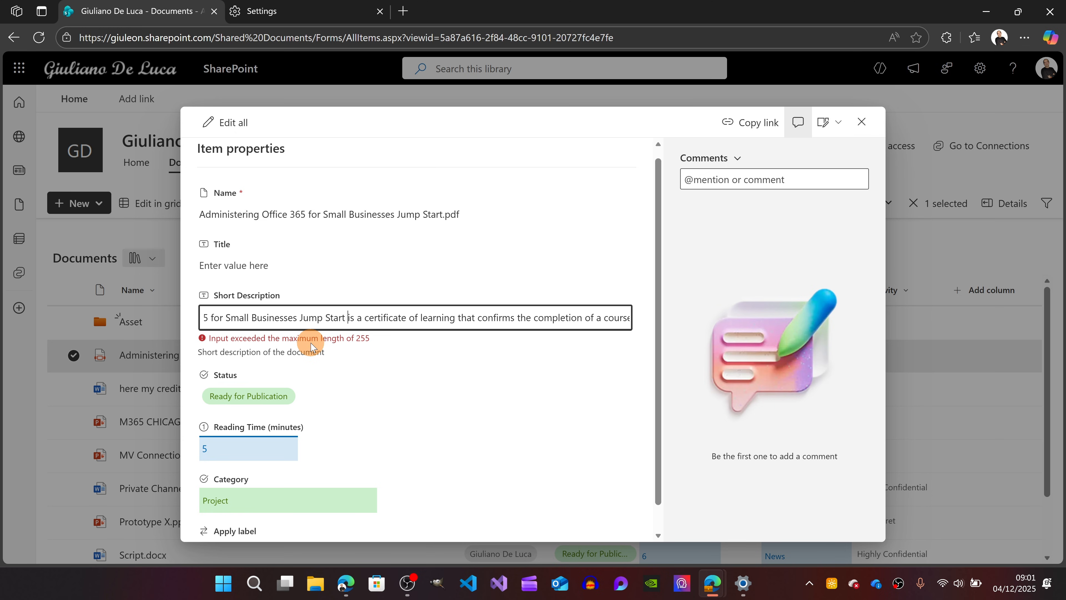
left_click(363, 339)
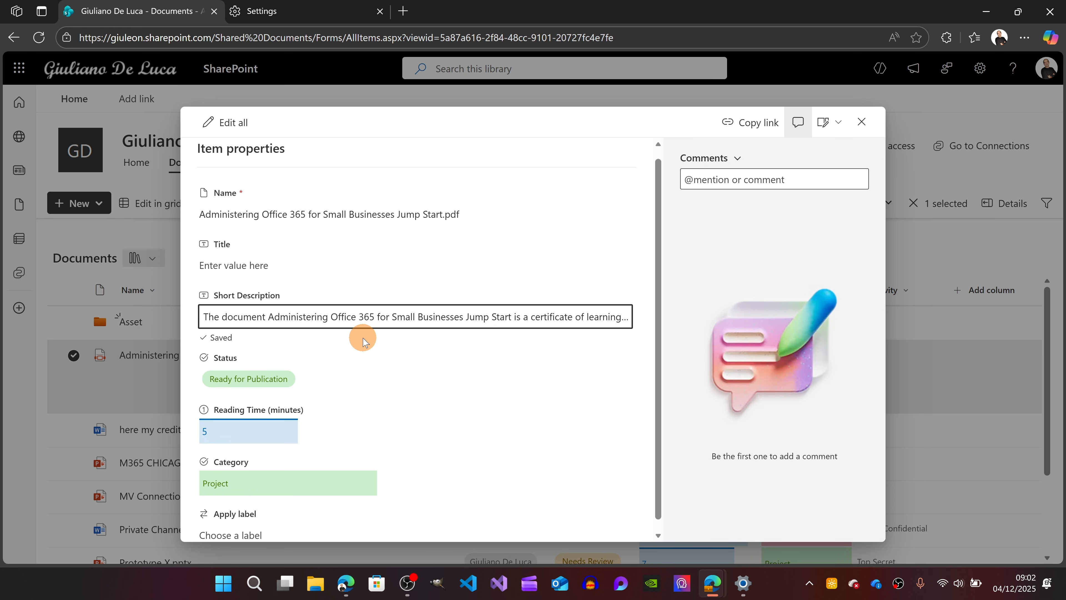
triple_click(479, 321)
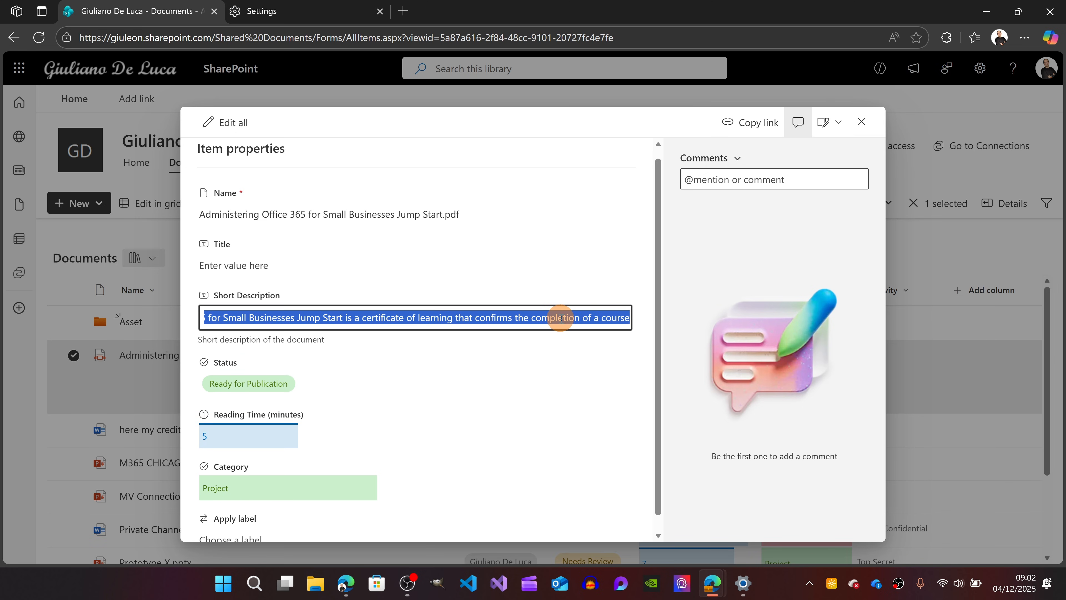
left_click(563, 318)
left_click_drag(583, 318, 644, 318)
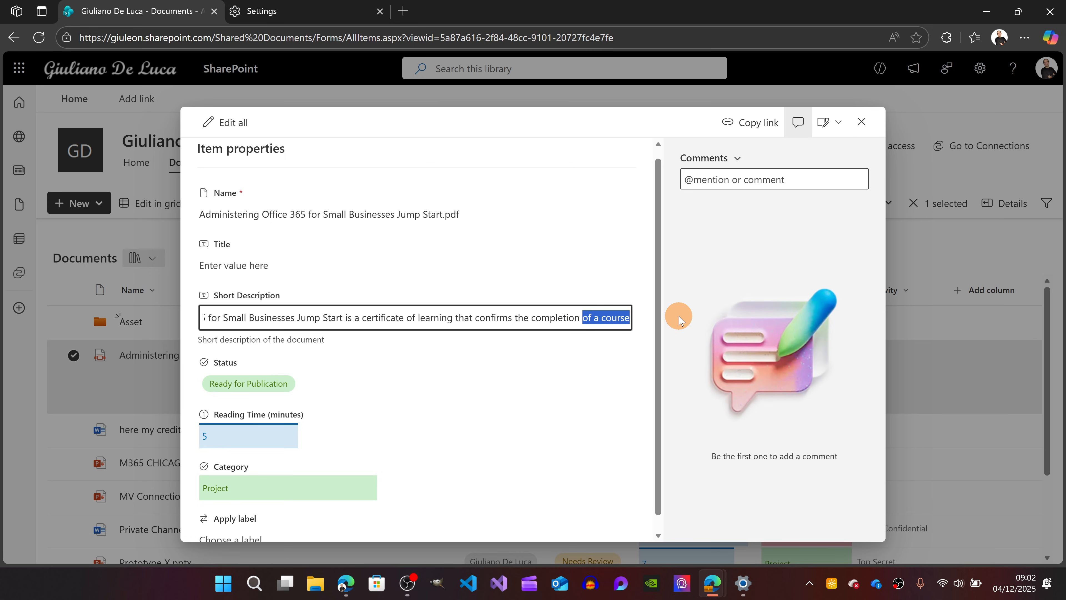
left_click(583, 340)
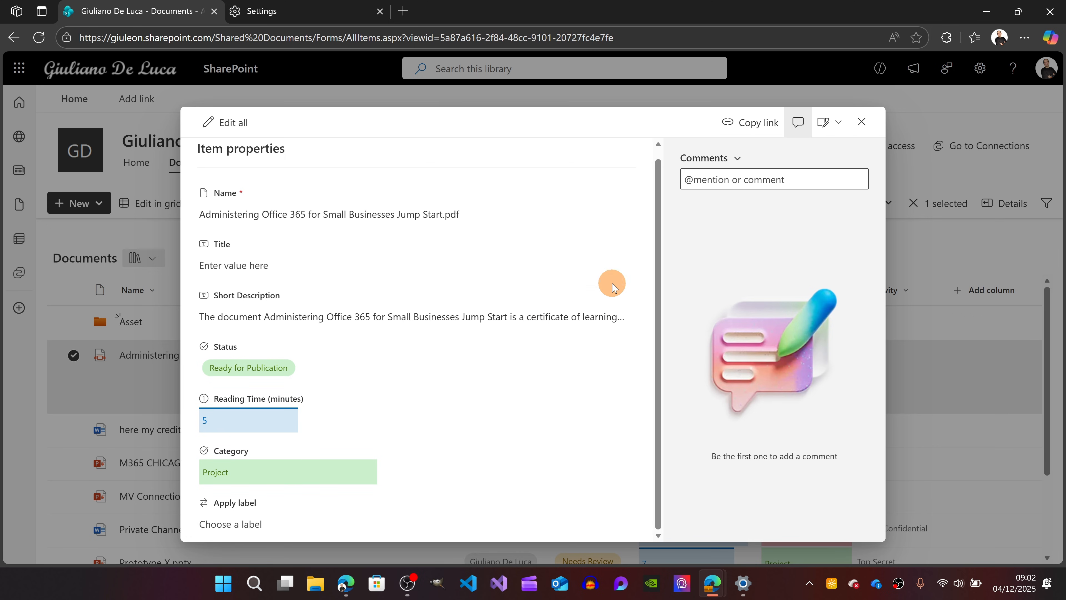
left_click(862, 122)
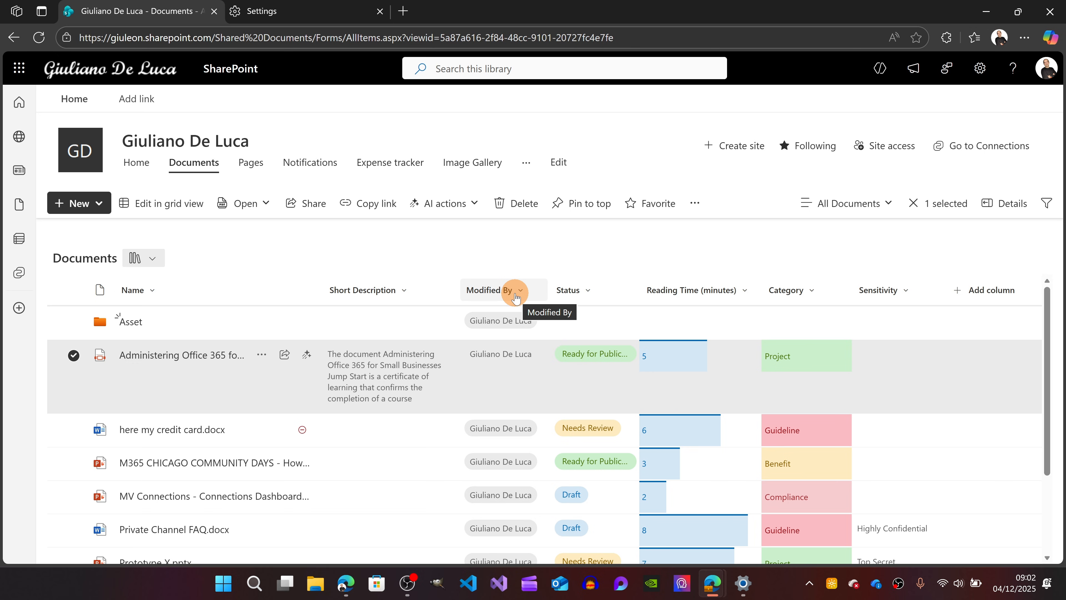
left_click(606, 292)
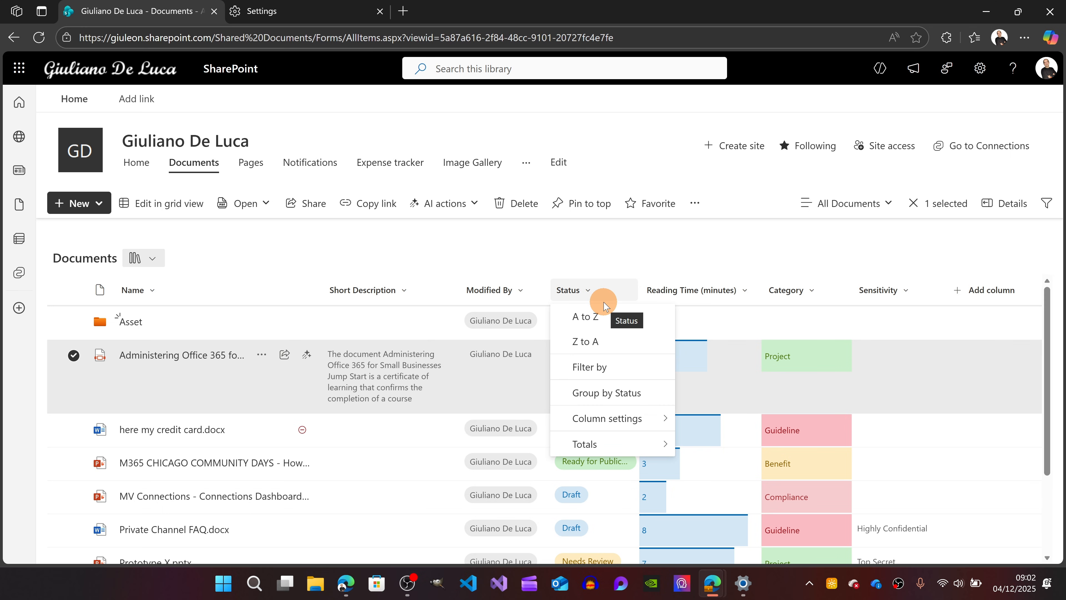
left_click(728, 277)
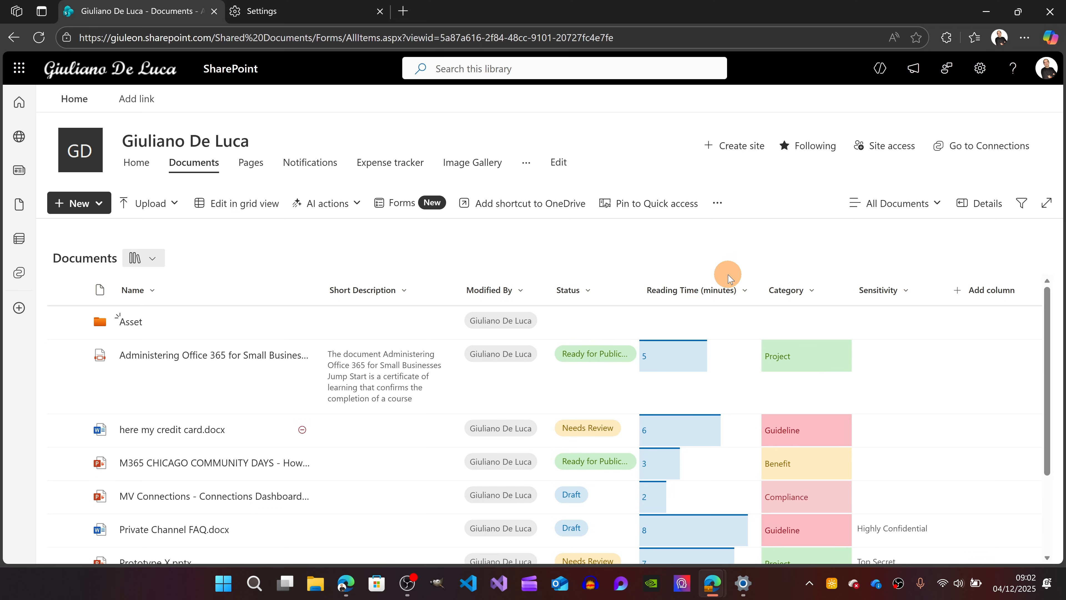
Open the formatting settings of the Reading Time (minutes) column with its Data bars template, and switch to Advanced mode
left_click(735, 297)
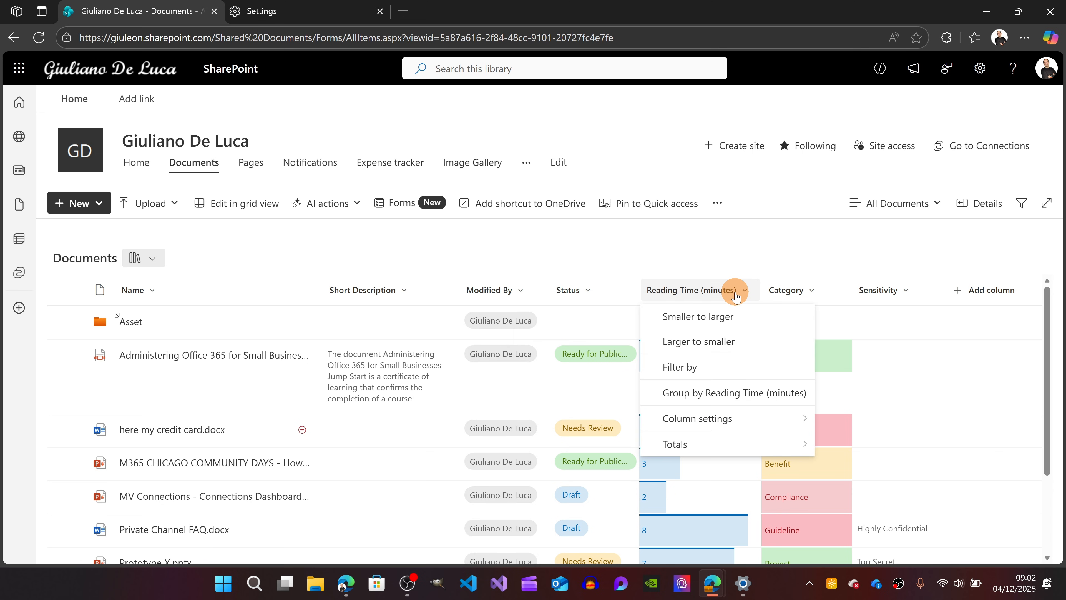
mouse_move(676, 432)
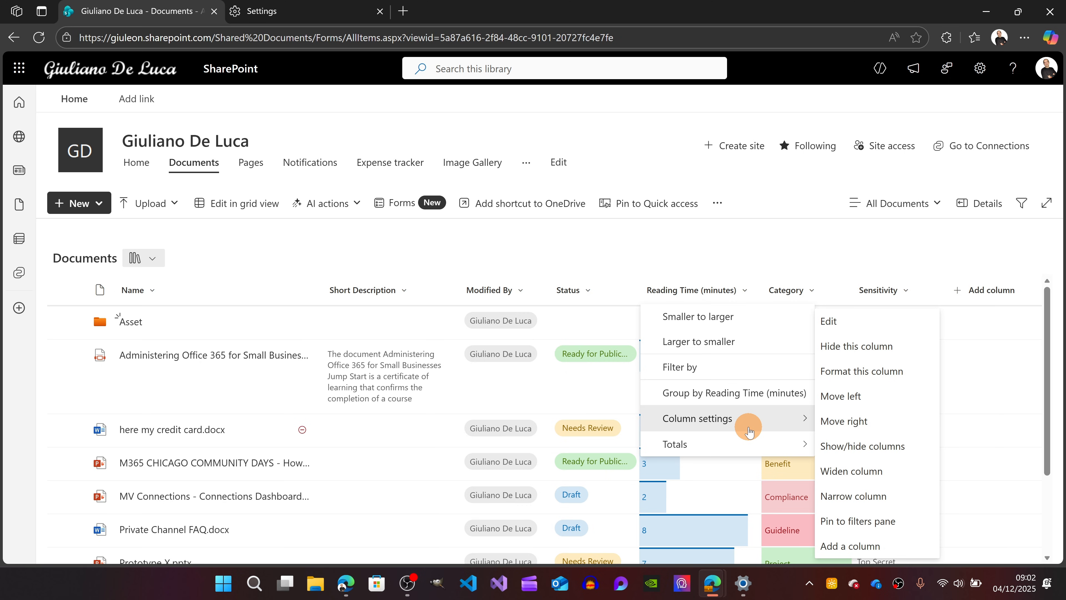
left_click(852, 370)
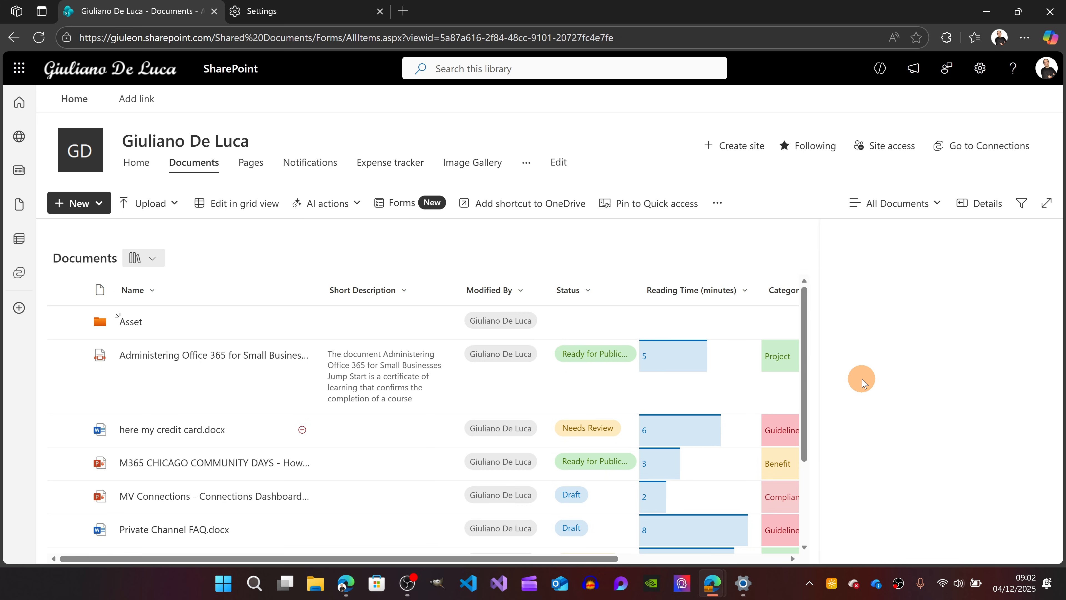
left_click(940, 345)
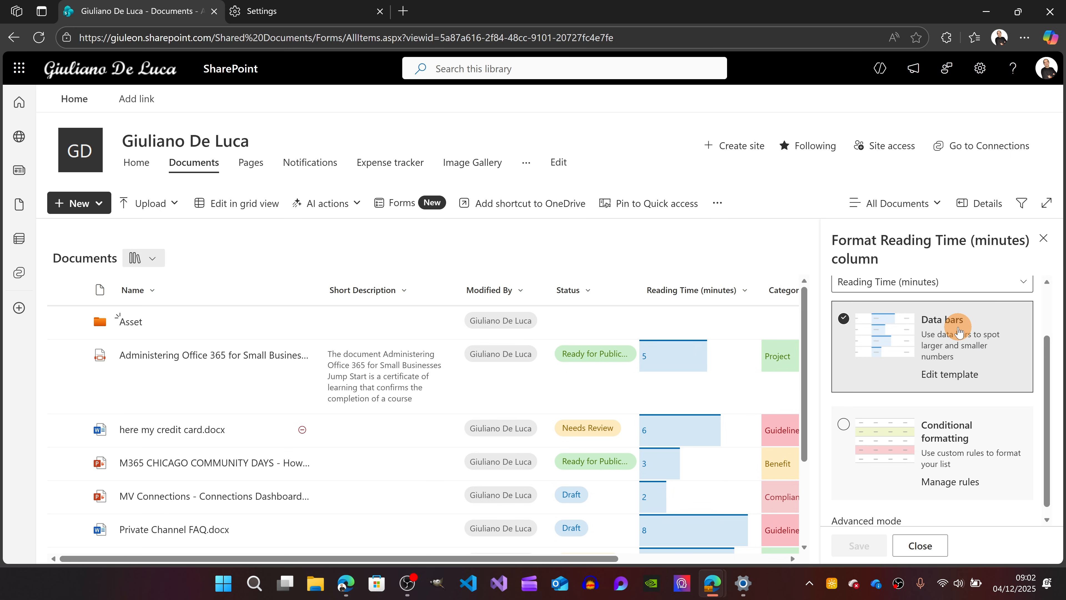
scroll(889, 359, "down", 1)
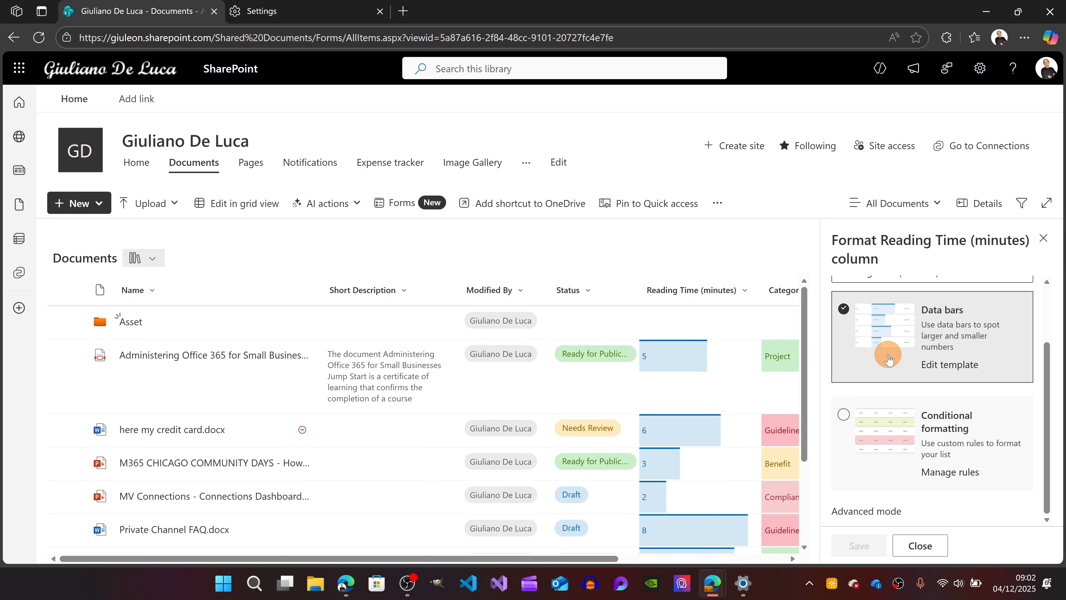
left_click(877, 520)
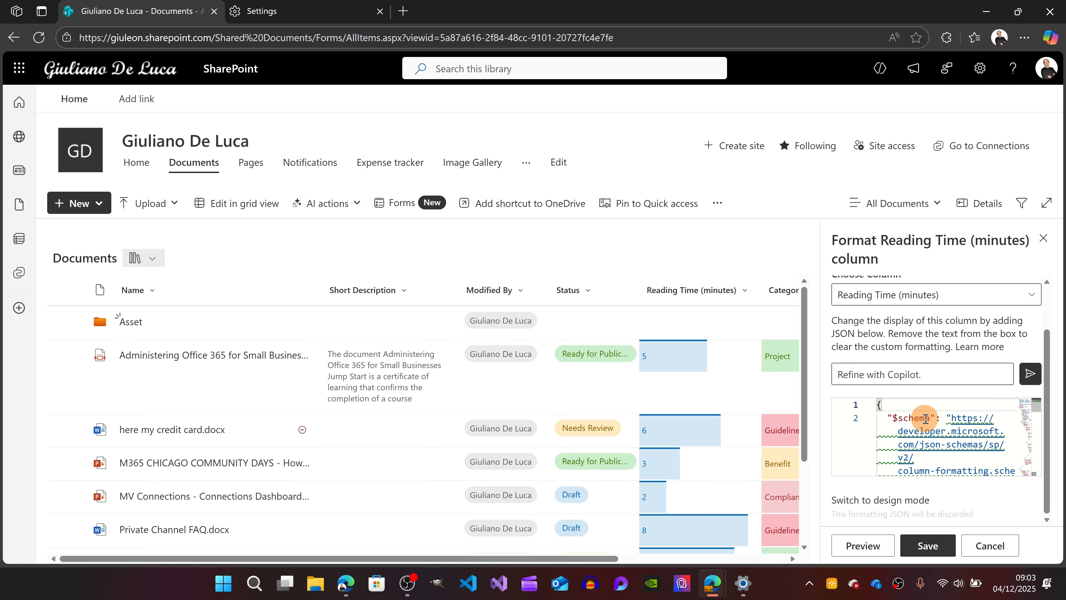
Widen the formatting pane, look through the Reading Time (minutes) column's formatting JSON, and cancel without saving
scroll(941, 422, "down", 2)
scroll(941, 422, "down", 3)
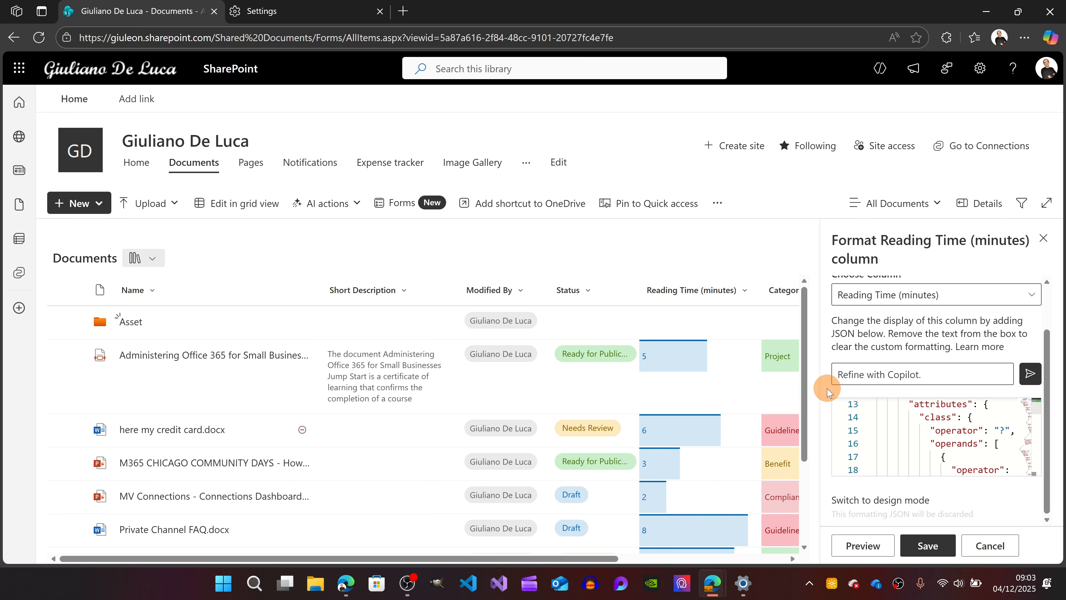
left_click_drag(821, 388, 668, 388)
scroll(799, 427, "down", 6)
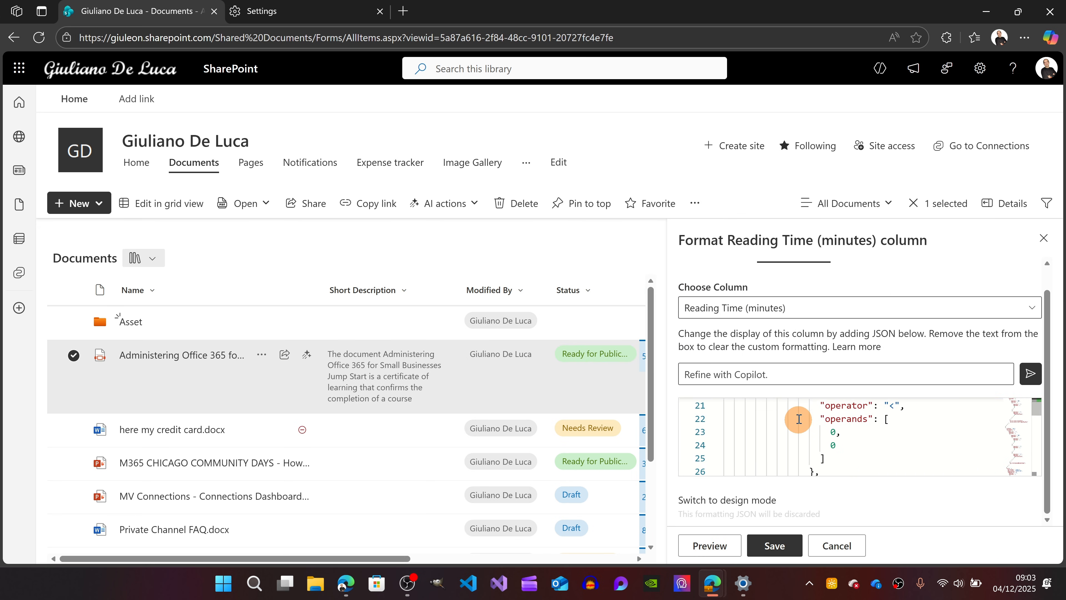
scroll(799, 426, "down", 7)
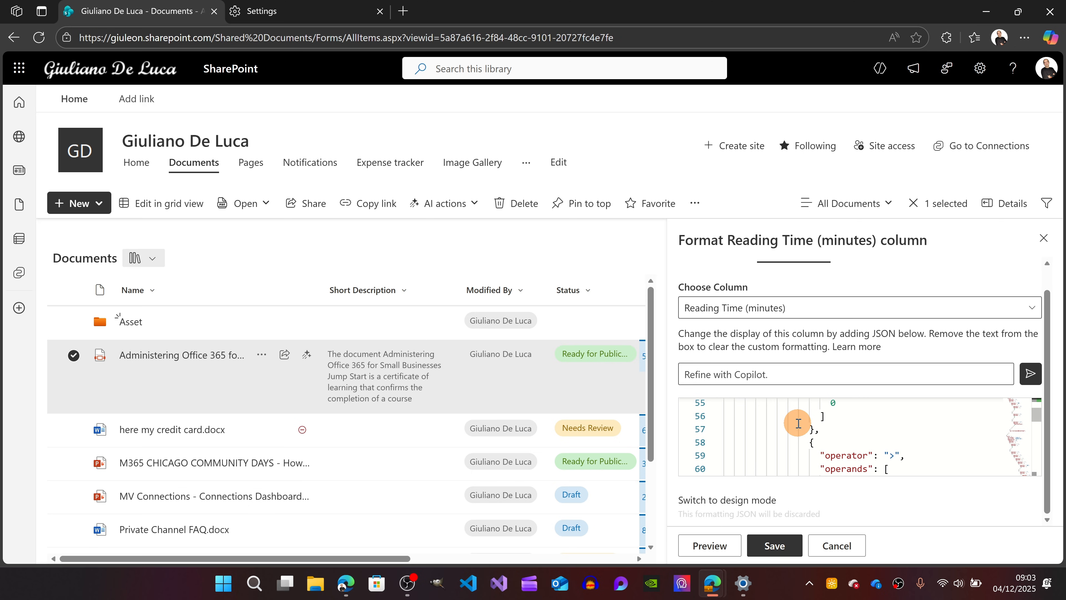
scroll(798, 423, "up", 12)
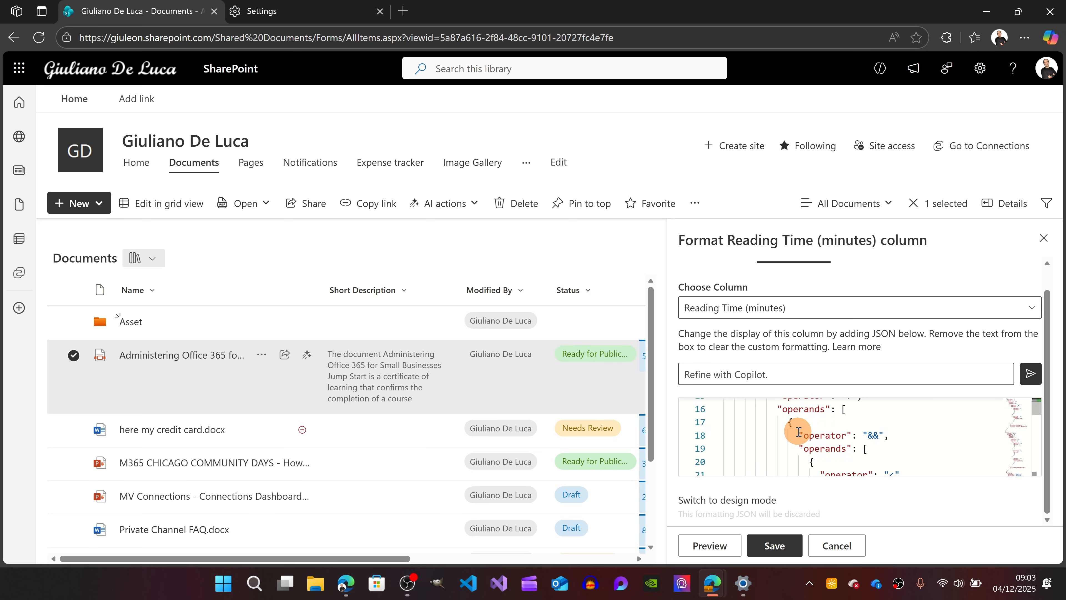
scroll(799, 432, "up", 7)
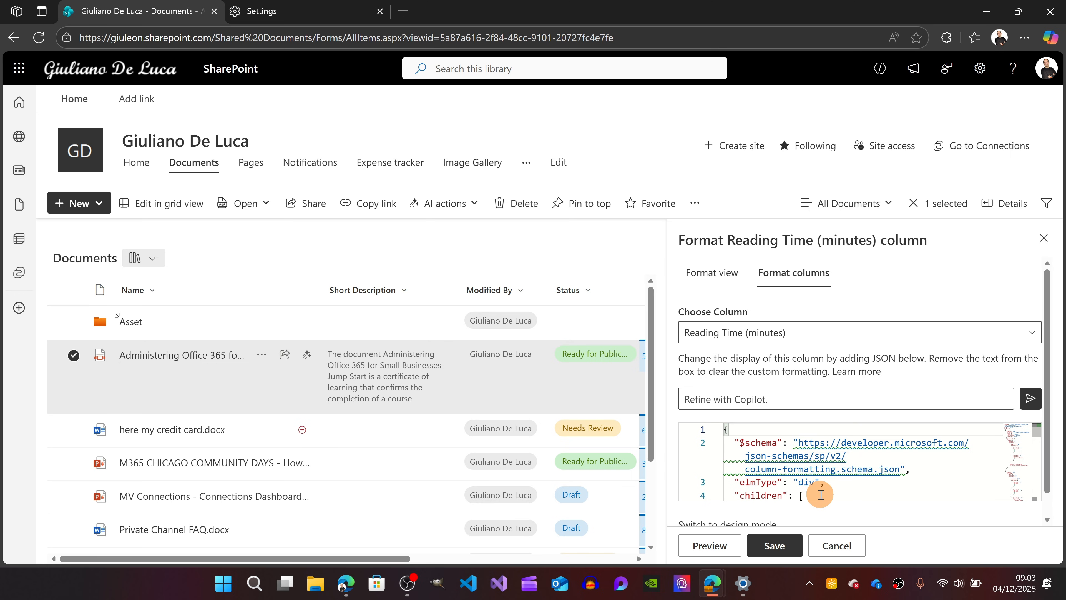
left_click(849, 546)
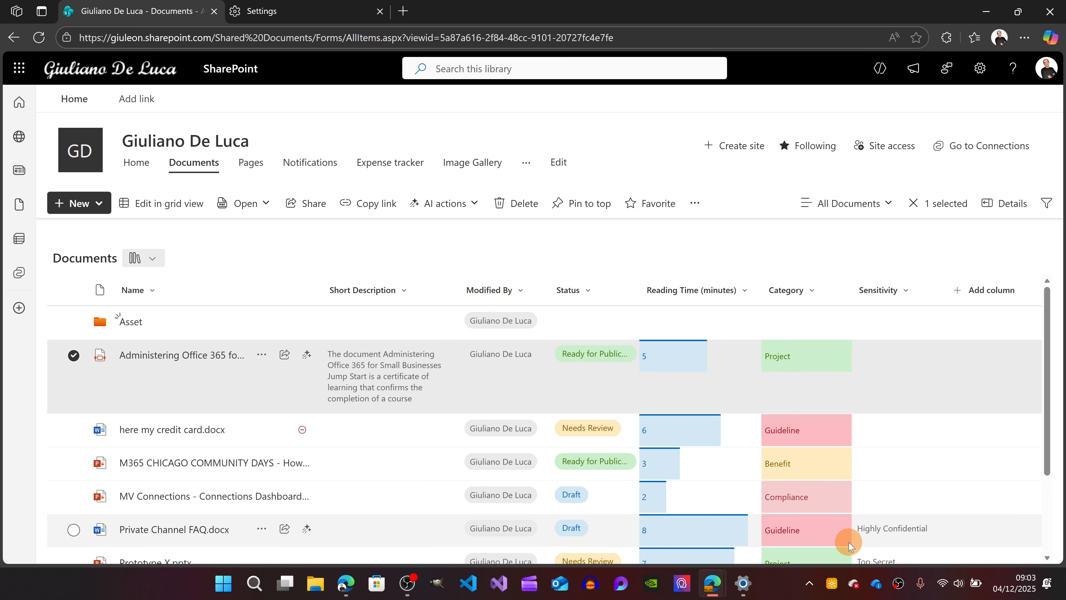
Reopen the Reading Time (minutes) column's formatting settings and review the Data bars and Conditional formatting options
left_click(697, 289)
mouse_move(724, 418)
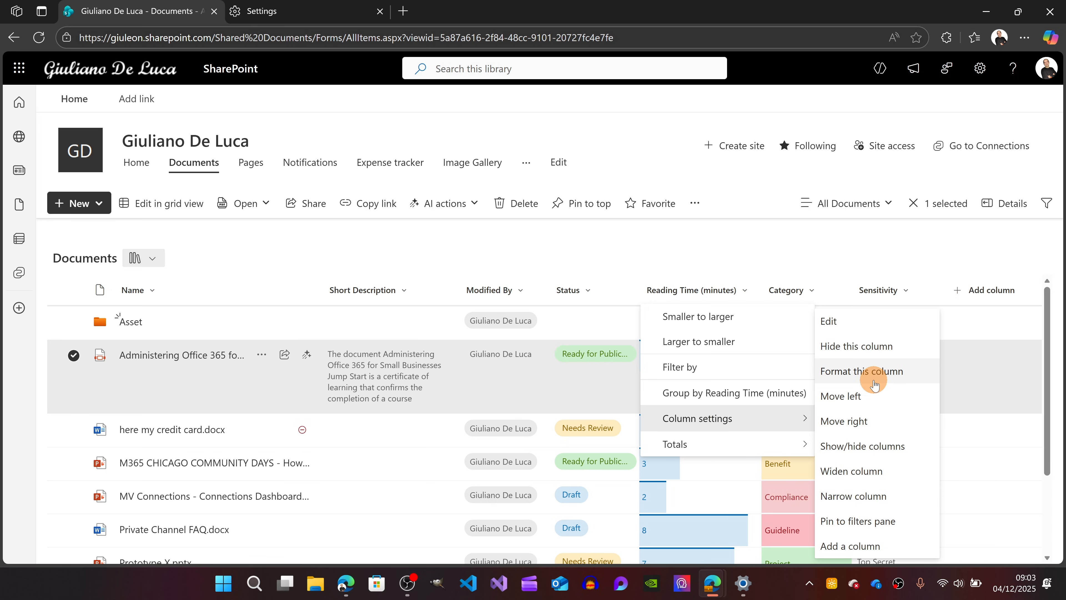
left_click(879, 372)
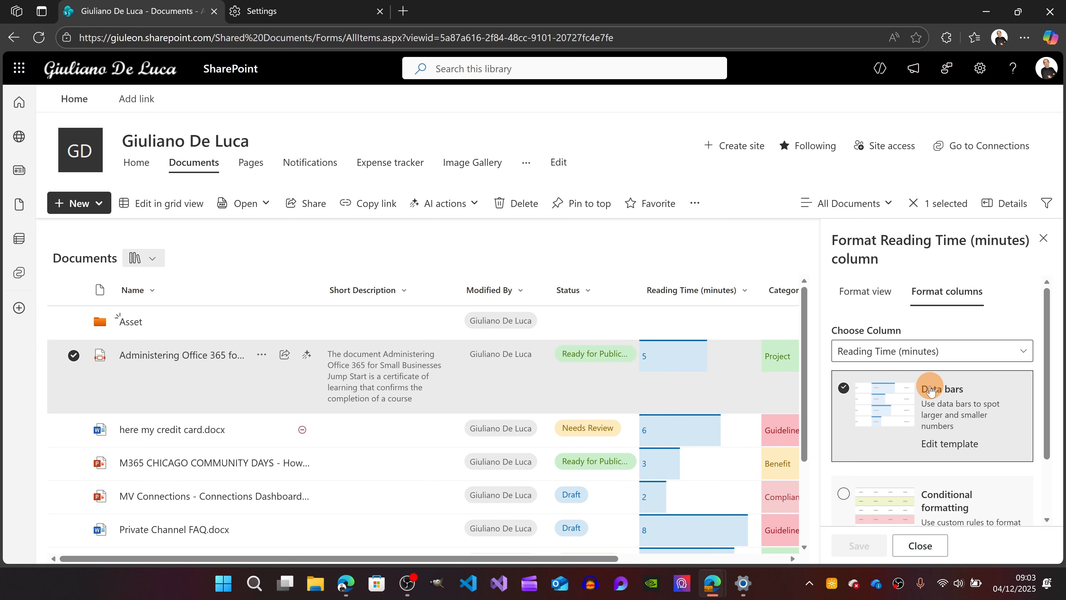
scroll(932, 404, "down", 2)
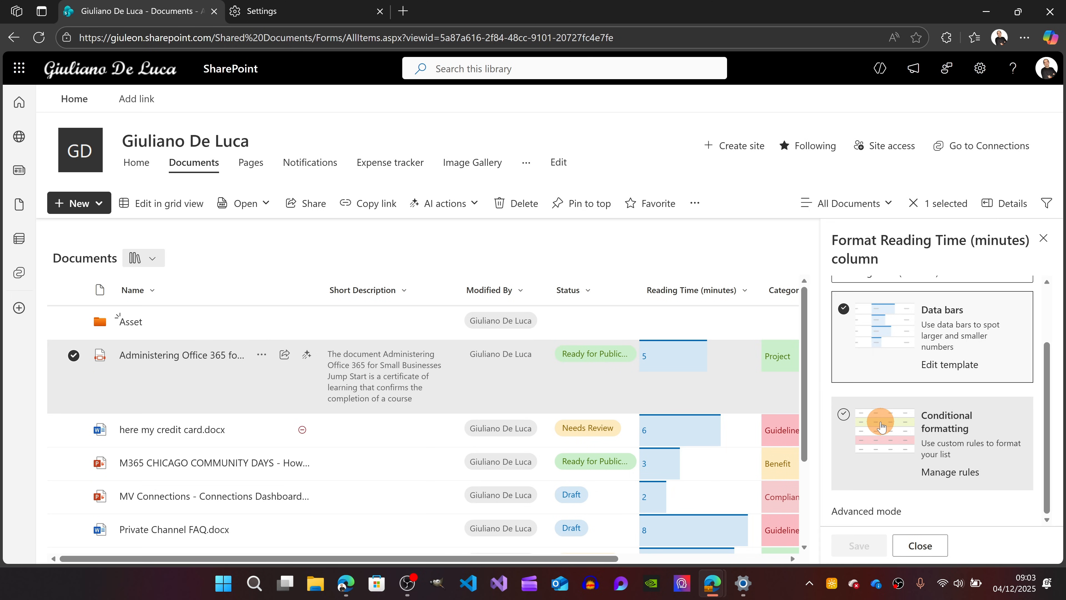
scroll(881, 425, "up", 3)
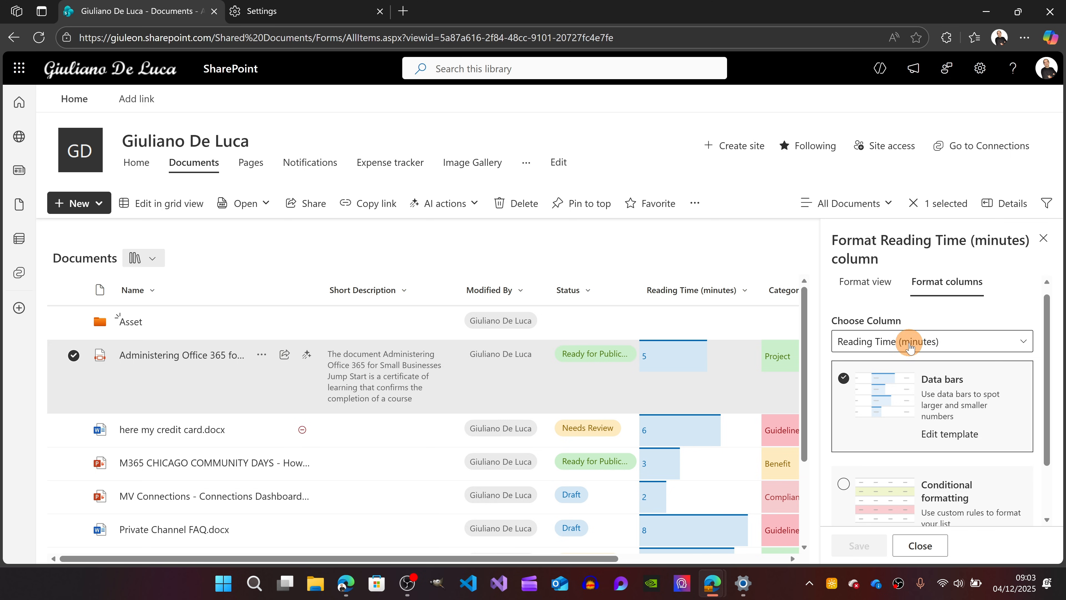
Close the Reading Time (minutes) formatting pane and open the formatting settings of the Category column
left_click(1047, 241)
left_click(825, 294)
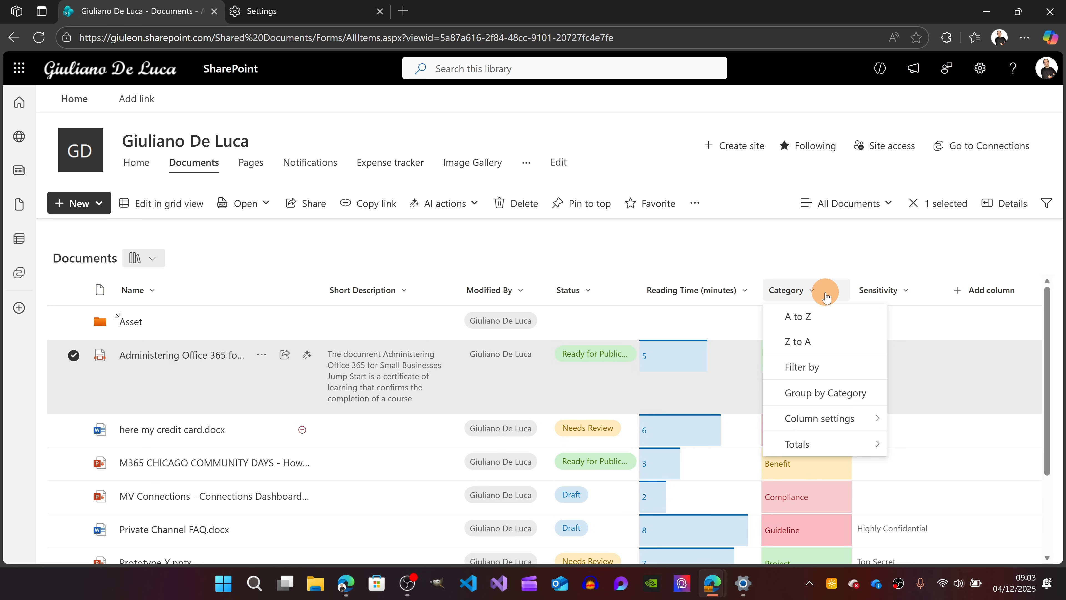
mouse_move(810, 418)
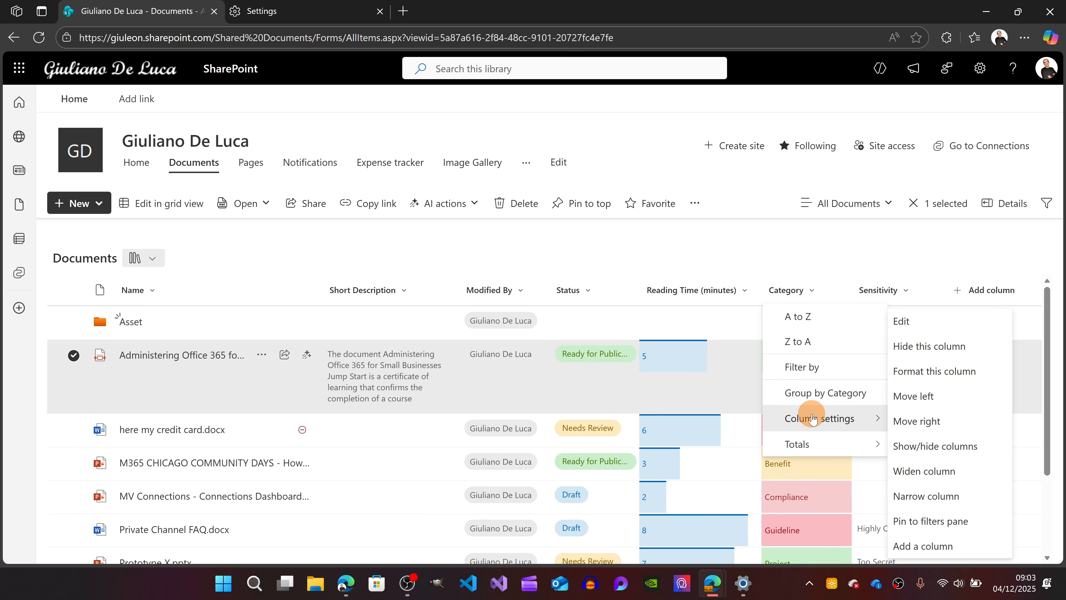
left_click(935, 371)
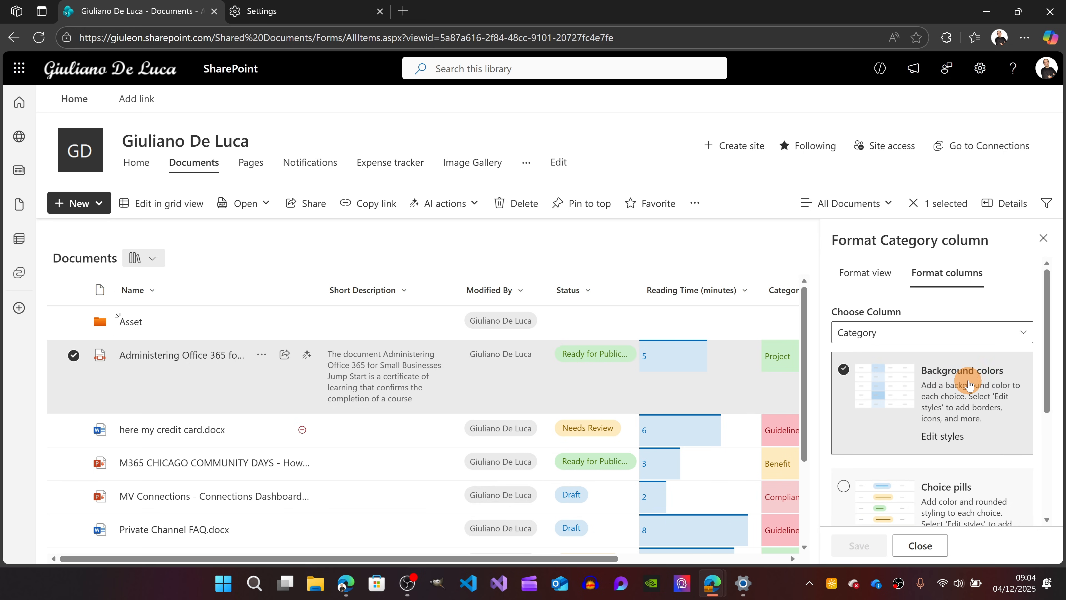
Review the Category column's Background colors, Choice pills and Conditional formatting options, and close the pane without changes
scroll(969, 384, "down", 3)
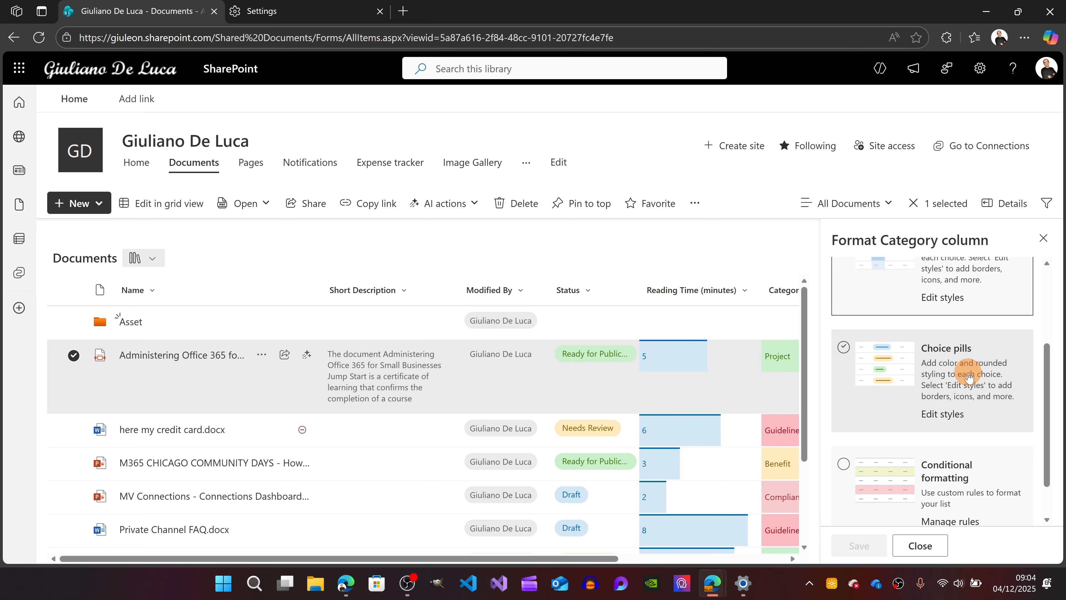
scroll(969, 377, "down", 1)
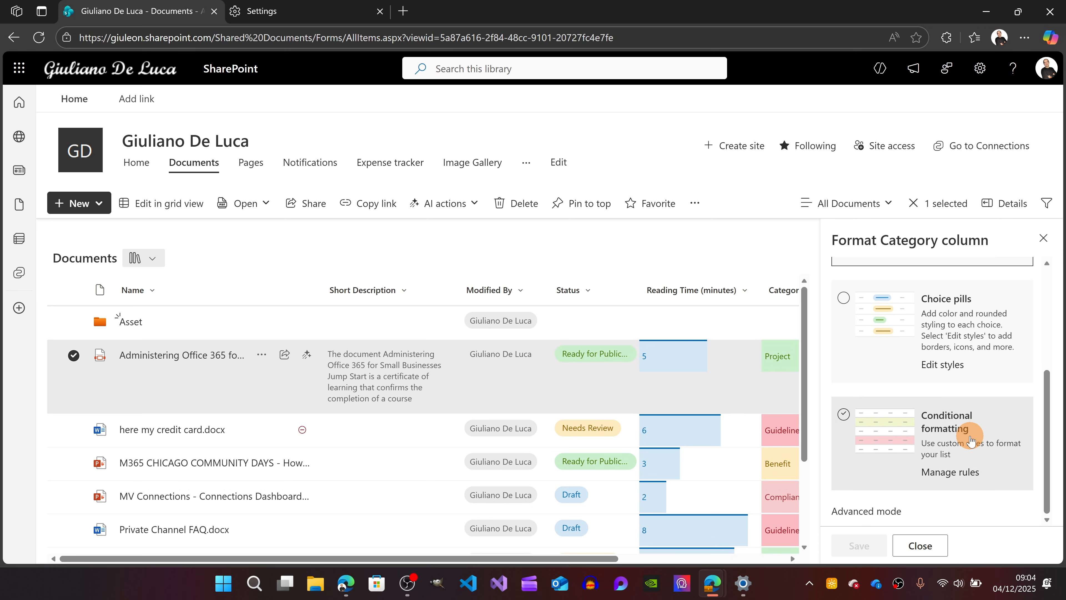
scroll(970, 440, "up", 4)
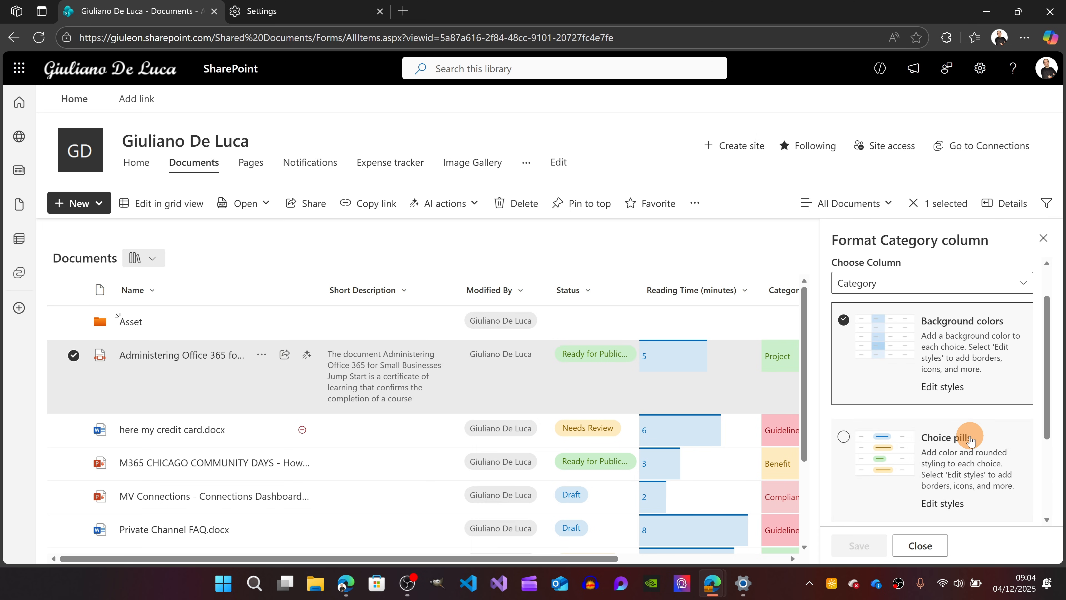
scroll(971, 440, "down", 4)
scroll(970, 440, "up", 4)
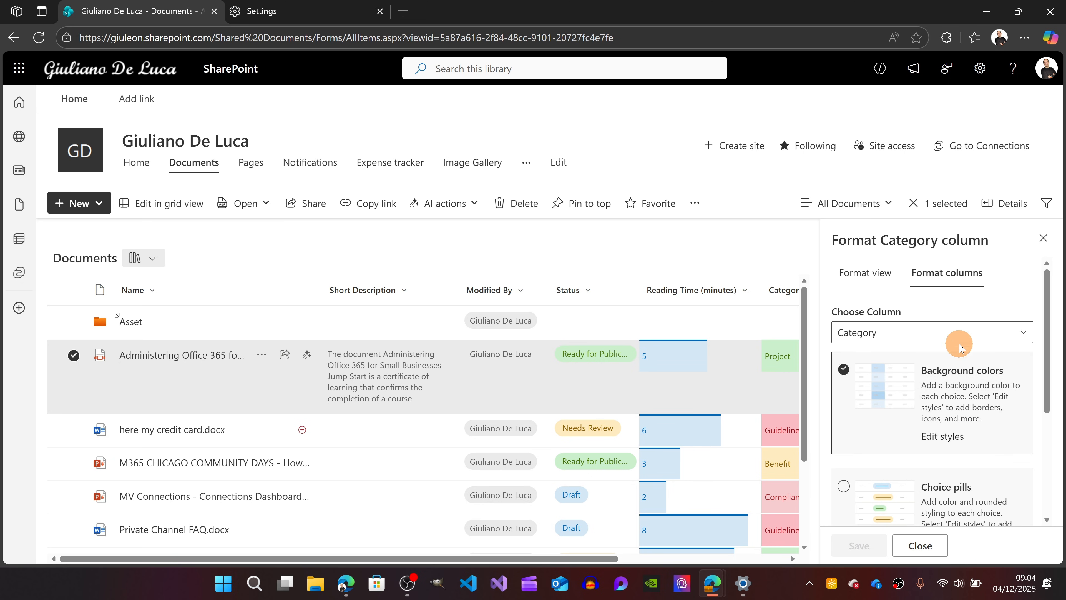
left_click(1042, 239)
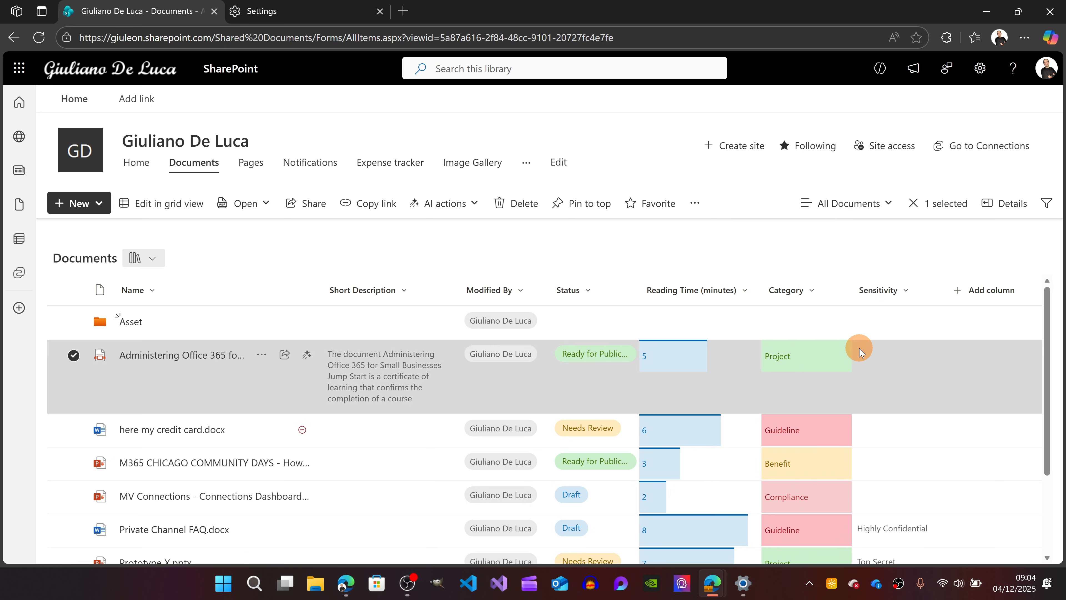
Look through the files in the Documents library and open the dialog for creating a new view
scroll(859, 352, "down", 3)
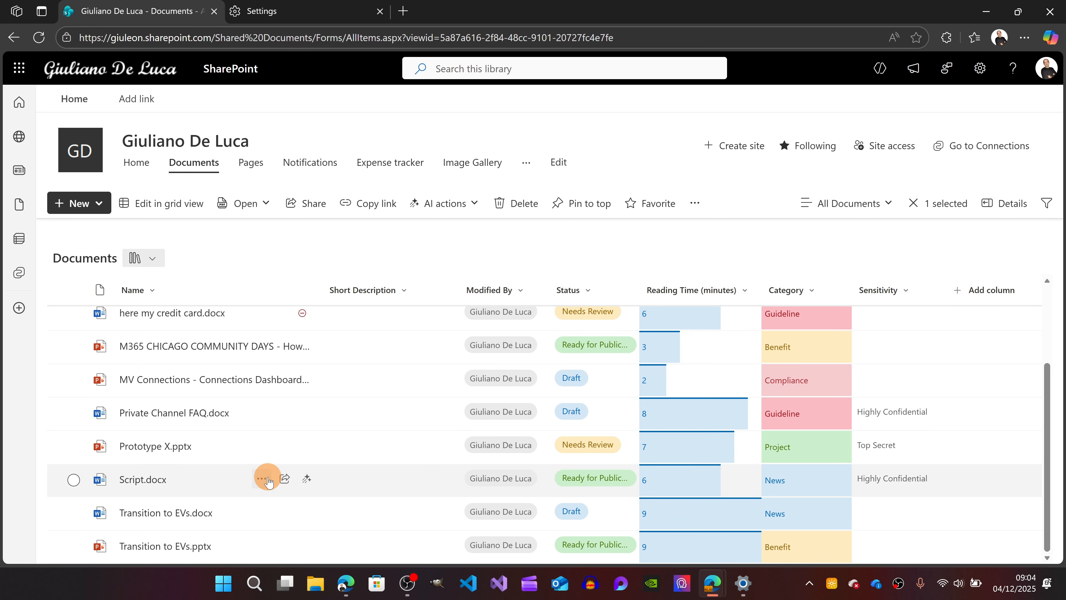
scroll(269, 482, "up", 3)
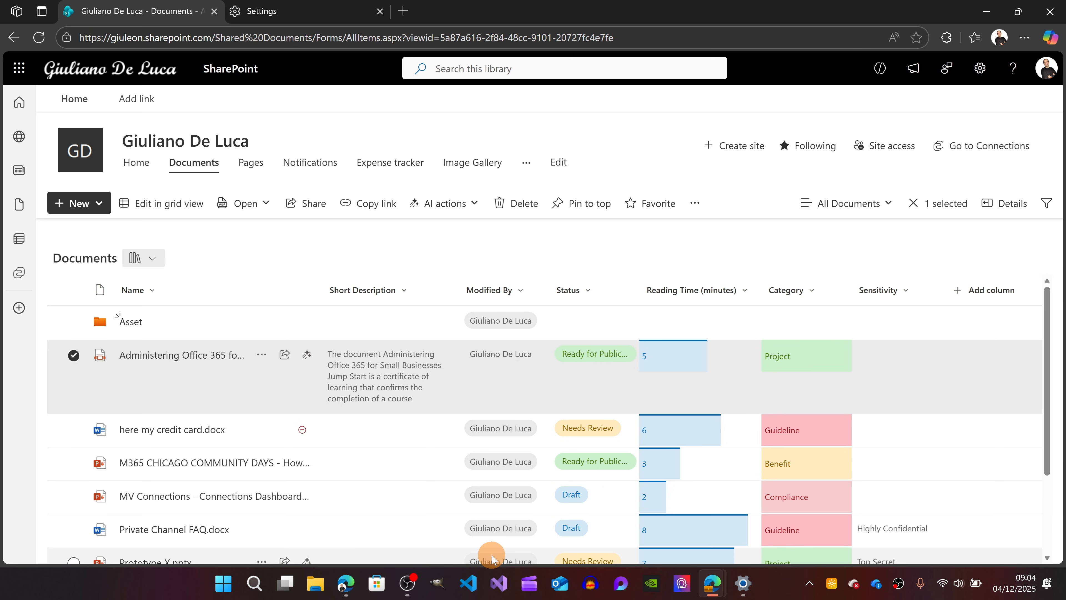
left_click(860, 206)
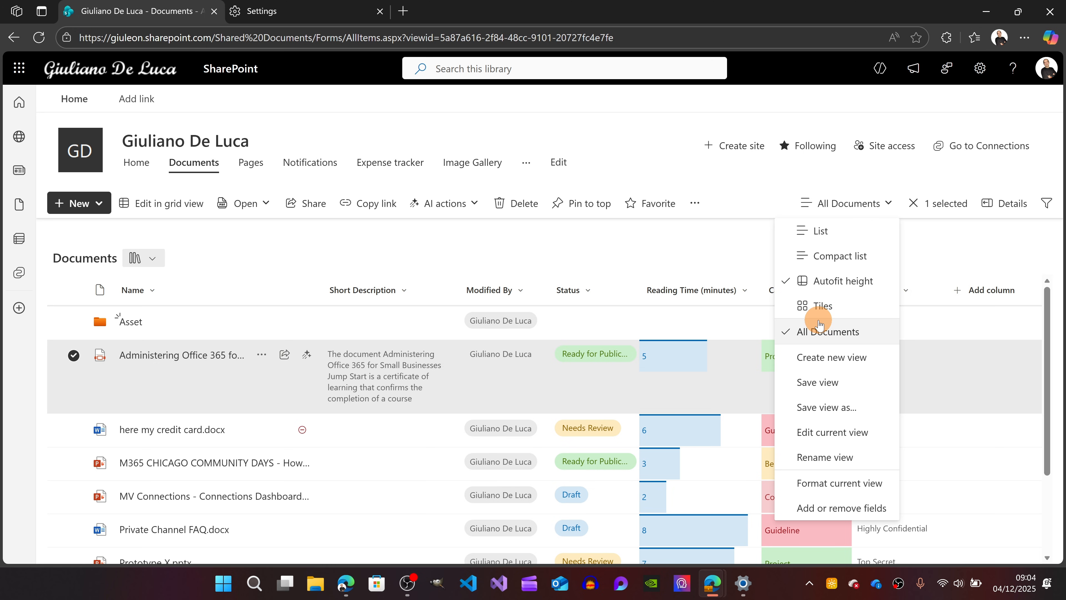
left_click(813, 357)
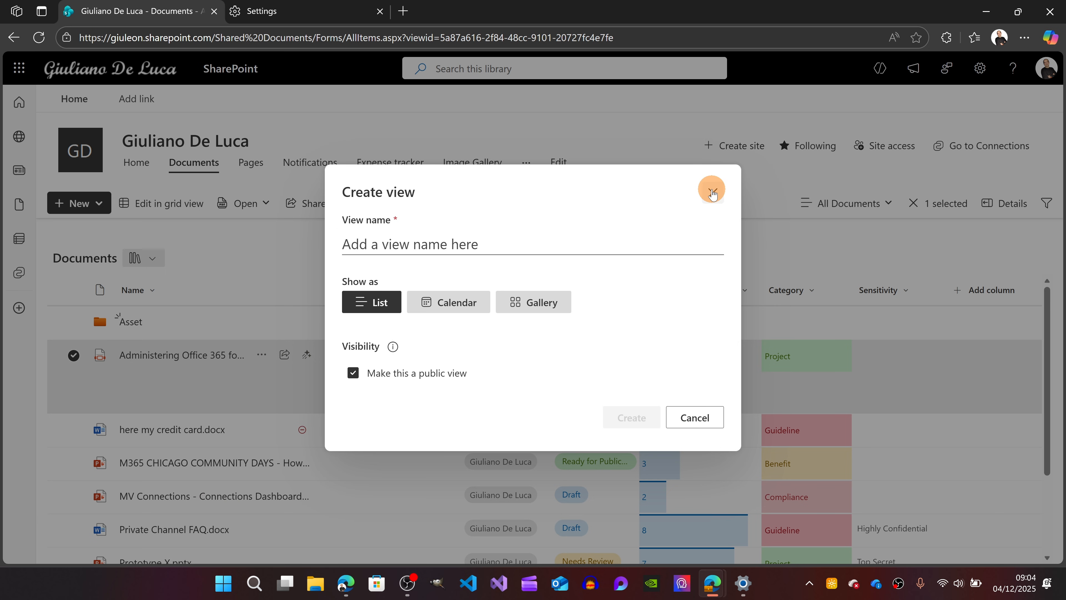